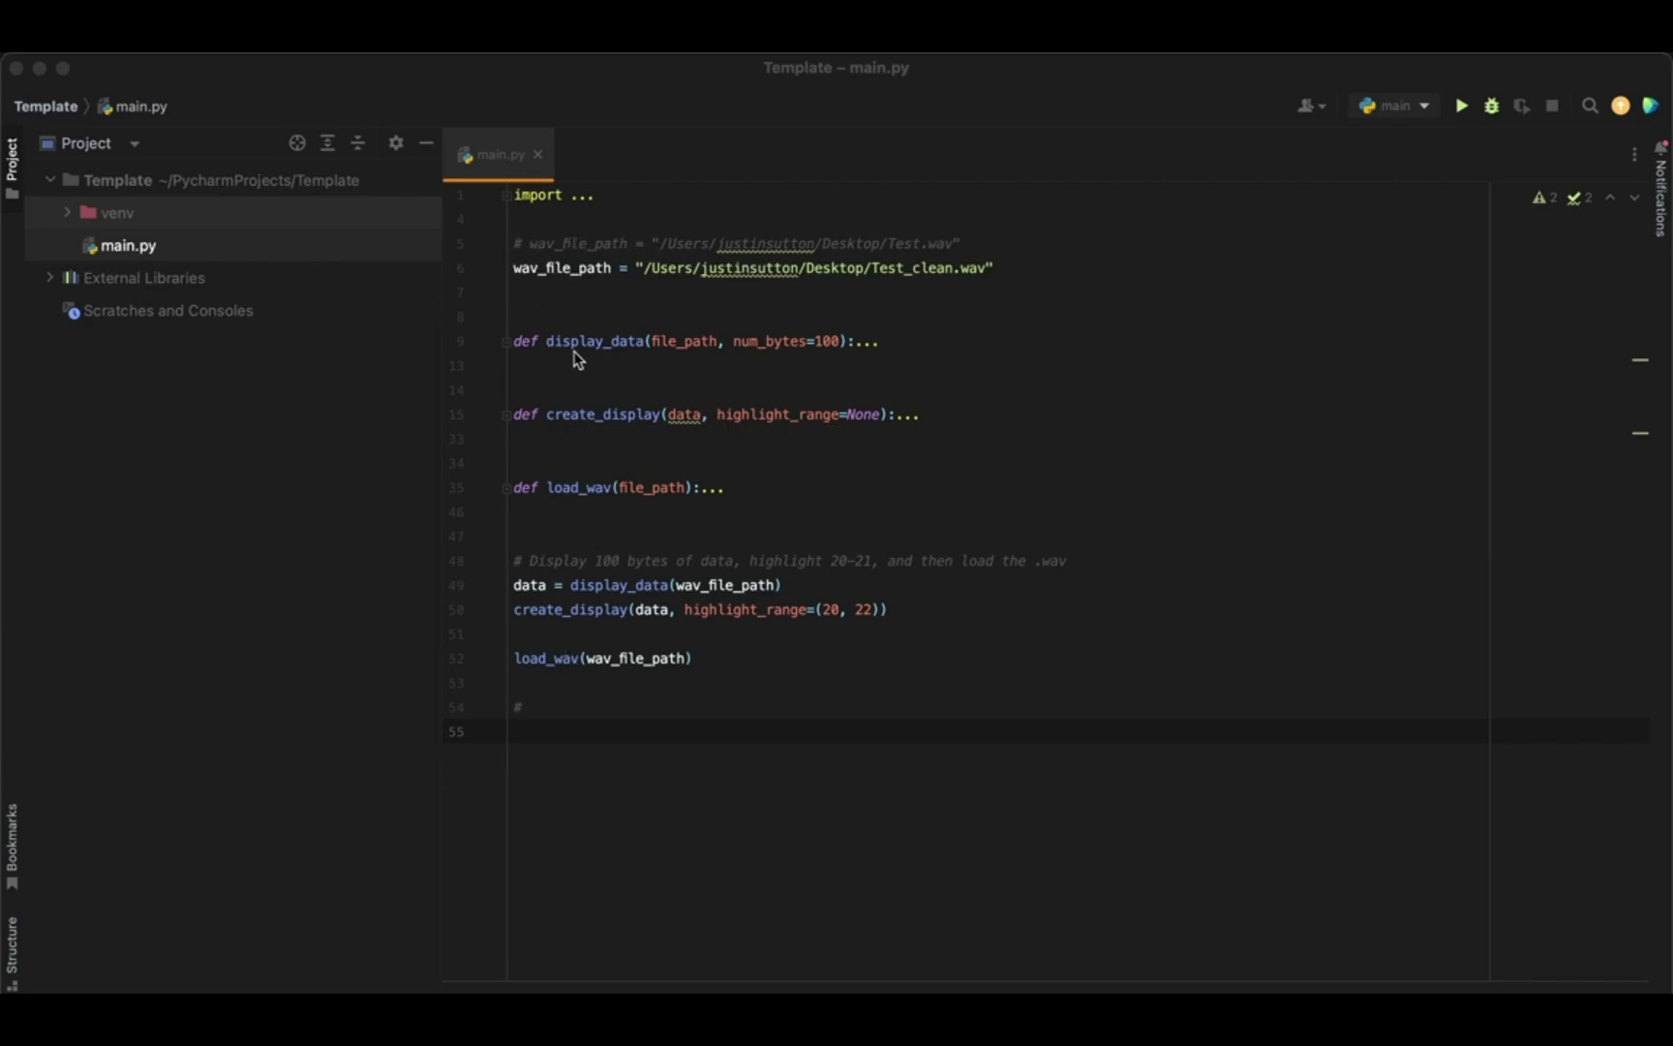
Run main.py on Test_clean.wav to confirm 01 00 bytes, 2 channels, 3-byte samples, 44100 Hz.
click(507, 198)
click(507, 198)
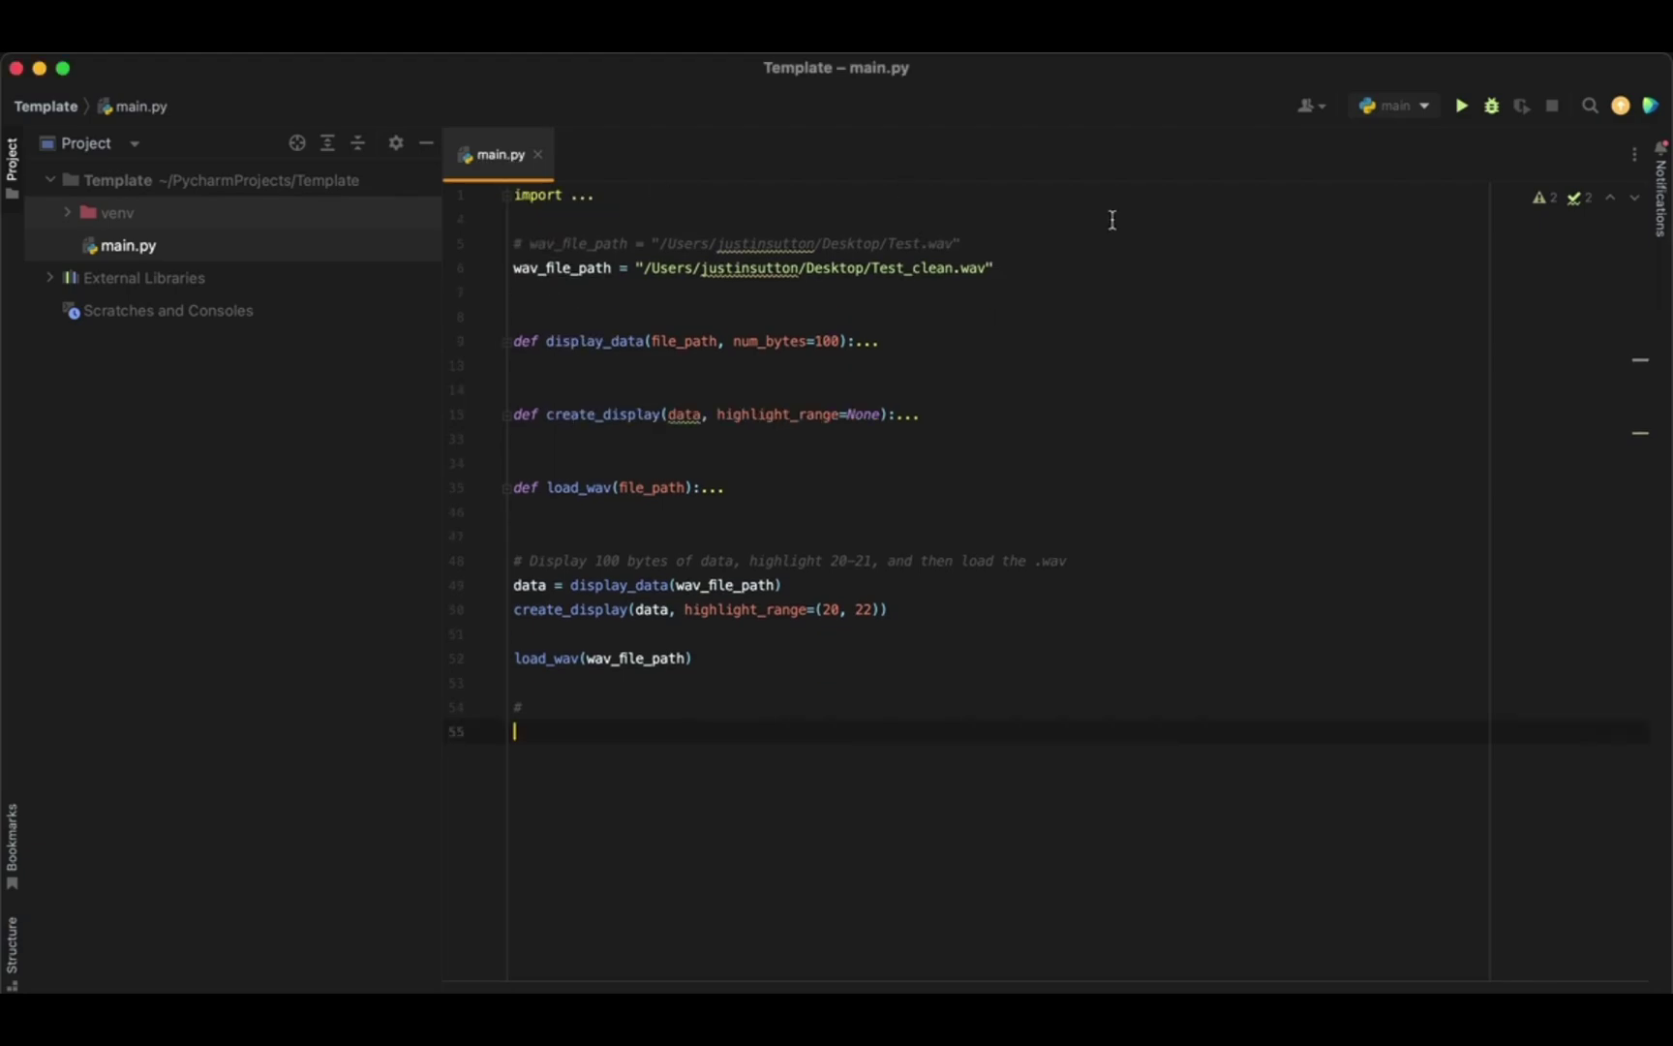
click(1462, 107)
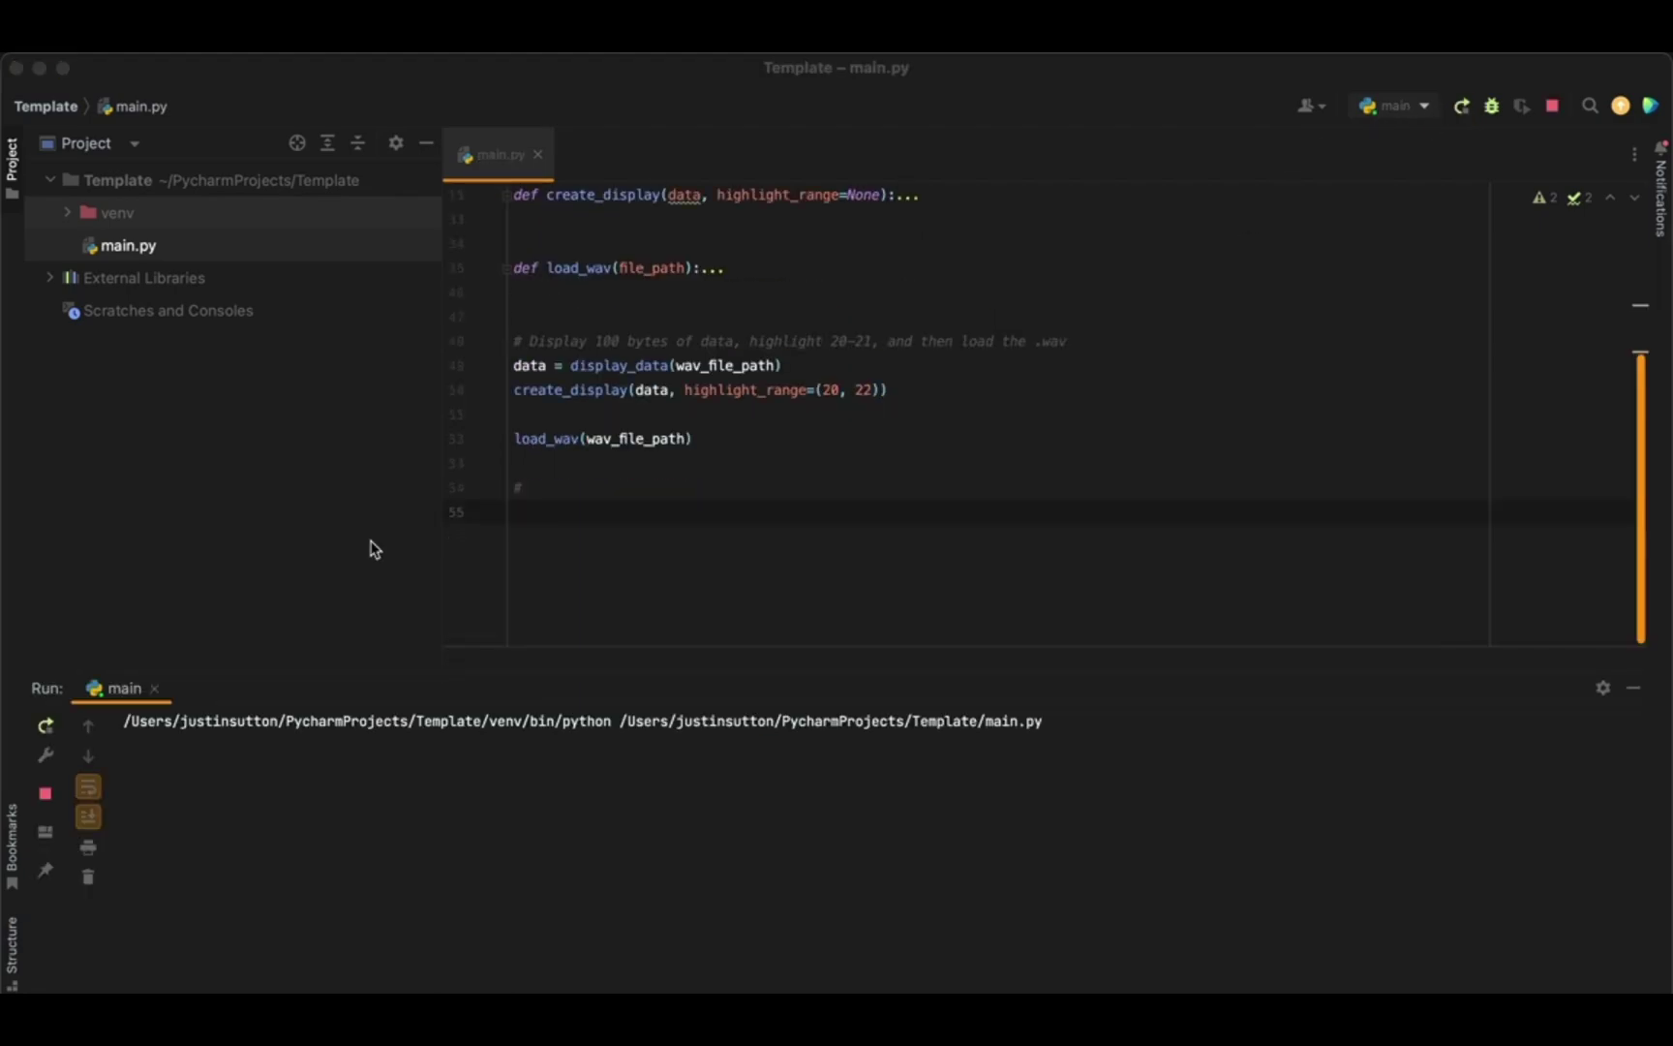
drag(95, 333, 87, 728)
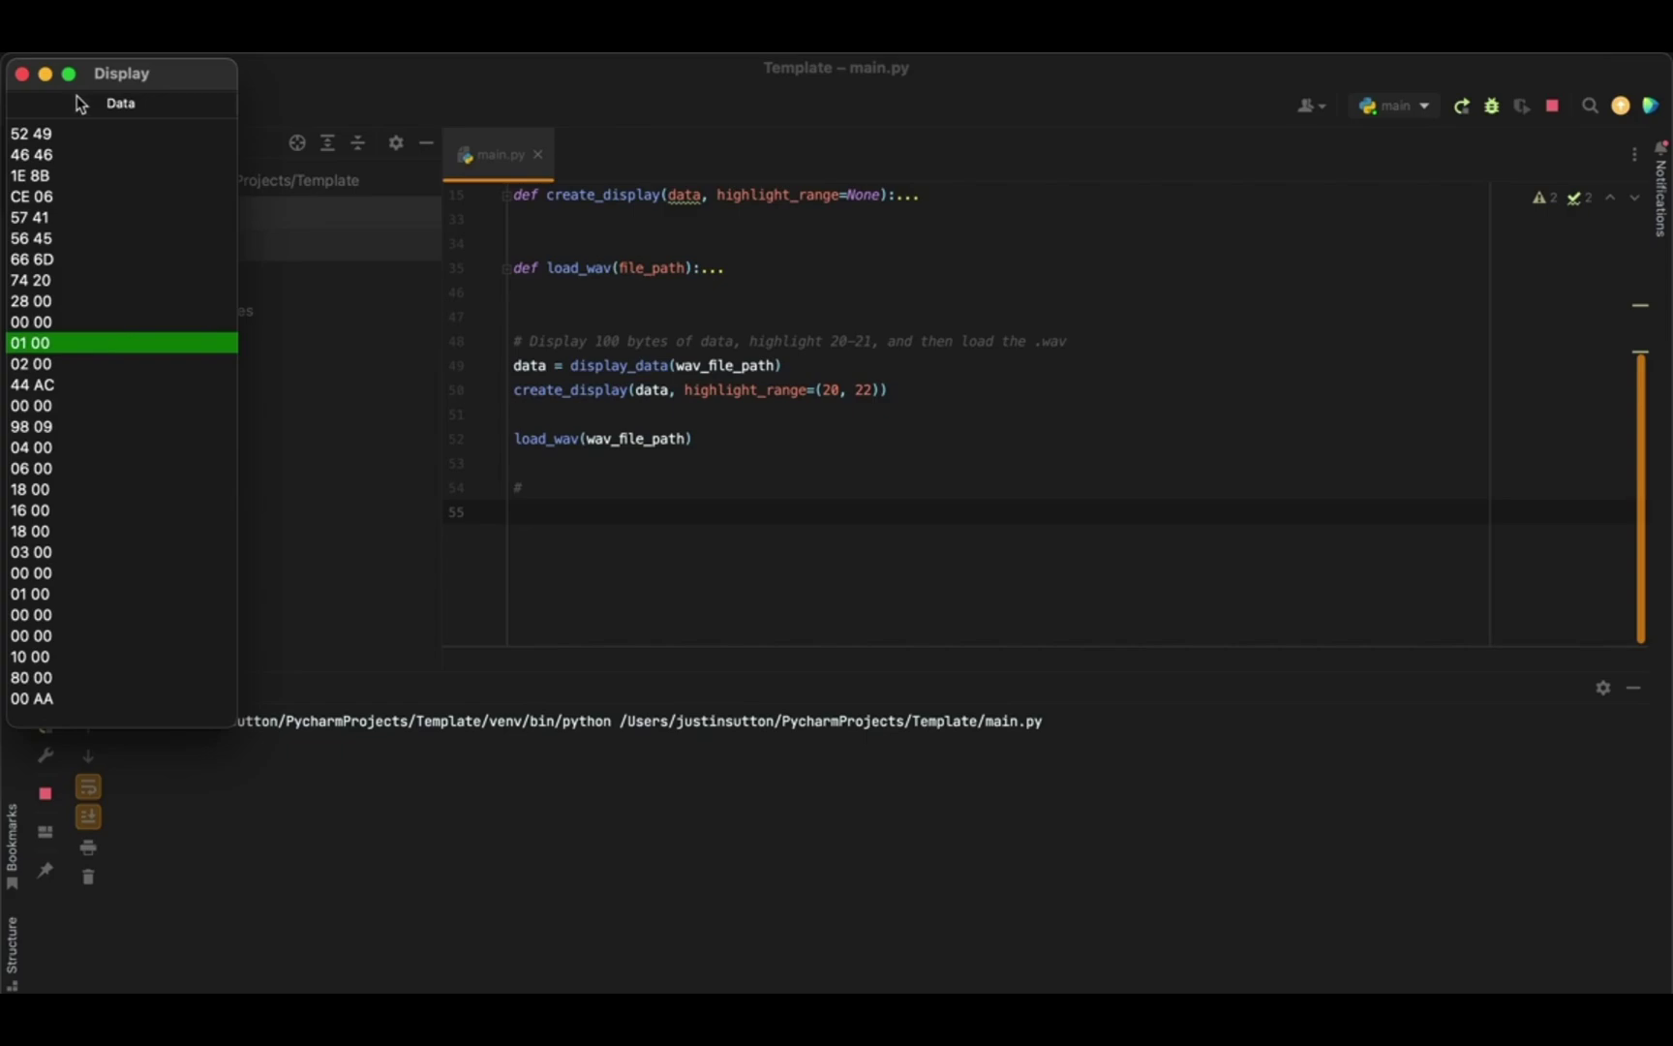
click(22, 75)
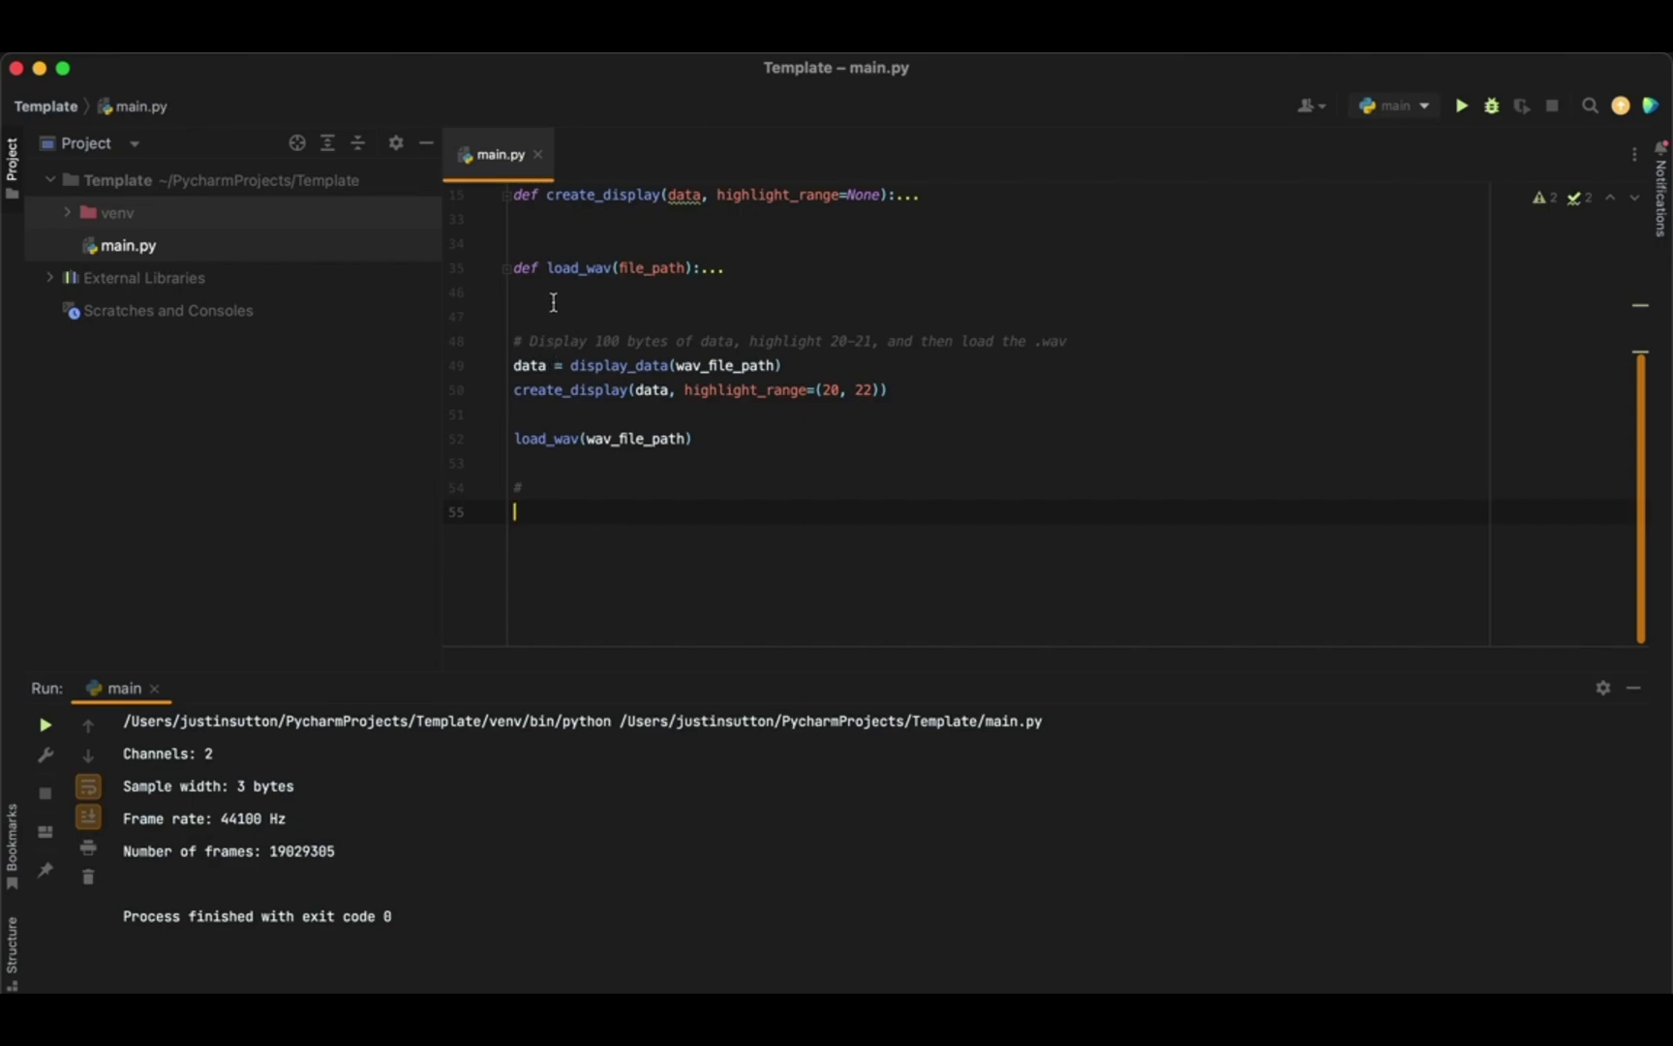
key(super+equal)
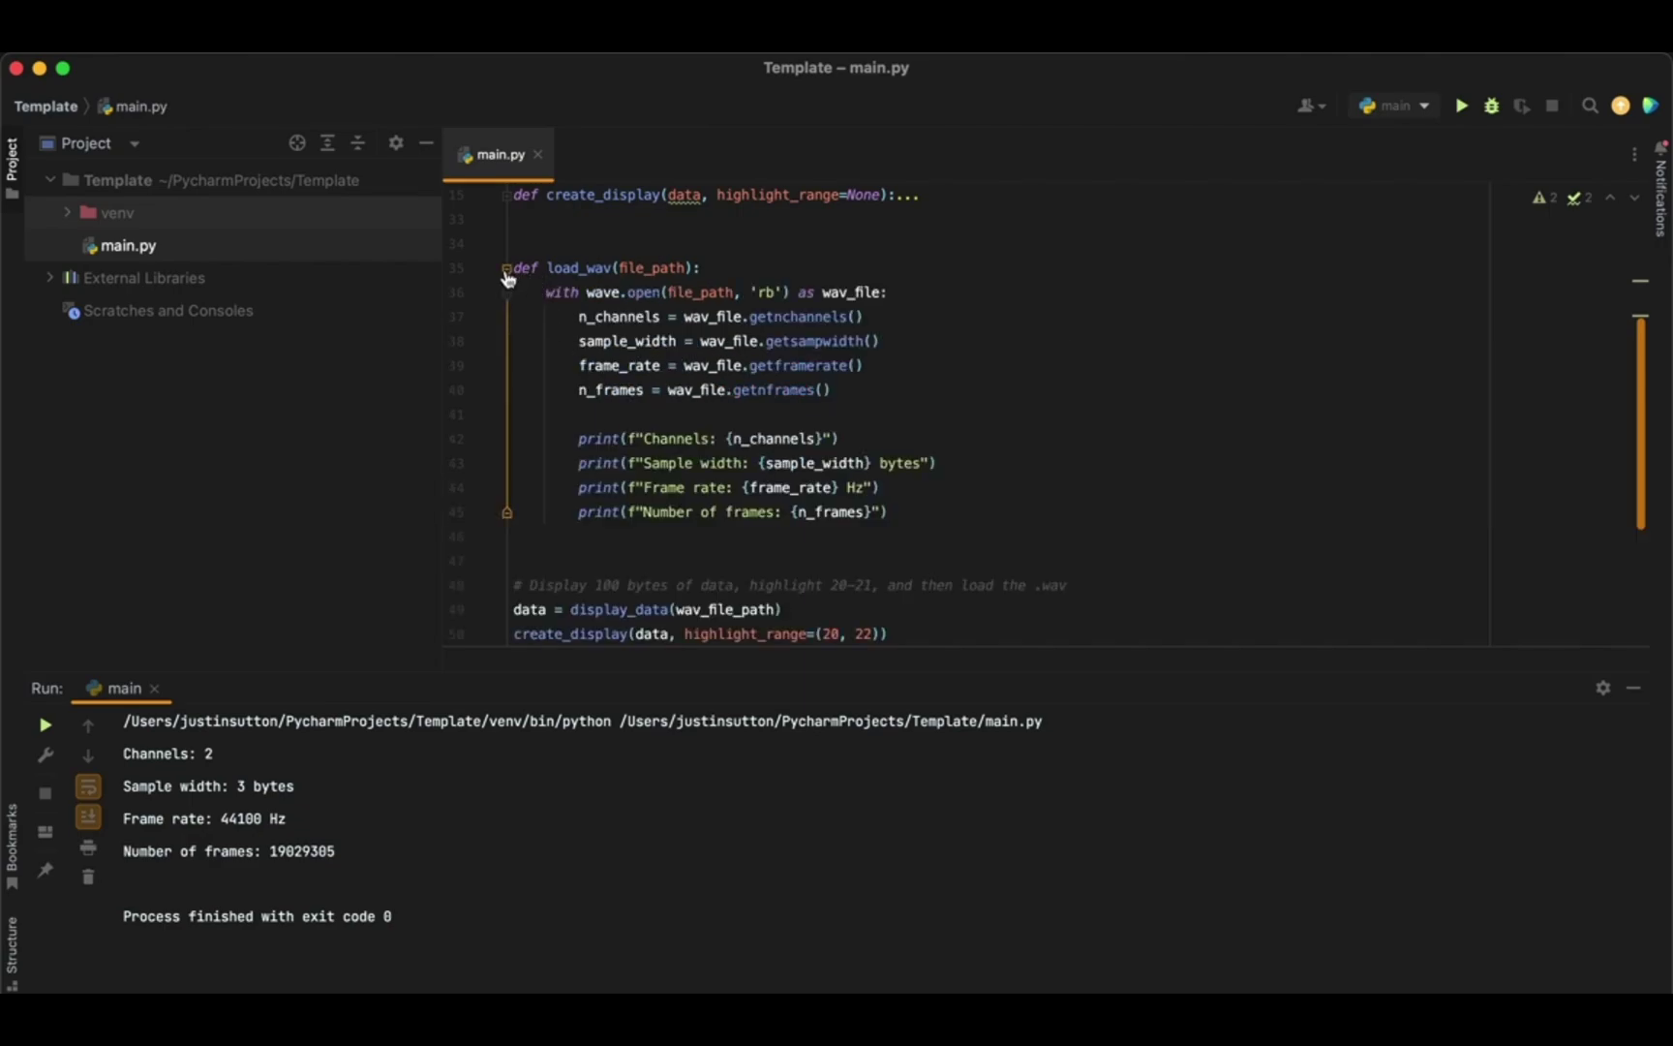
Comment out the Test_clean.wav path line so the script reads the original Test.wav.
click(505, 275)
scroll(930, 330, up, 5)
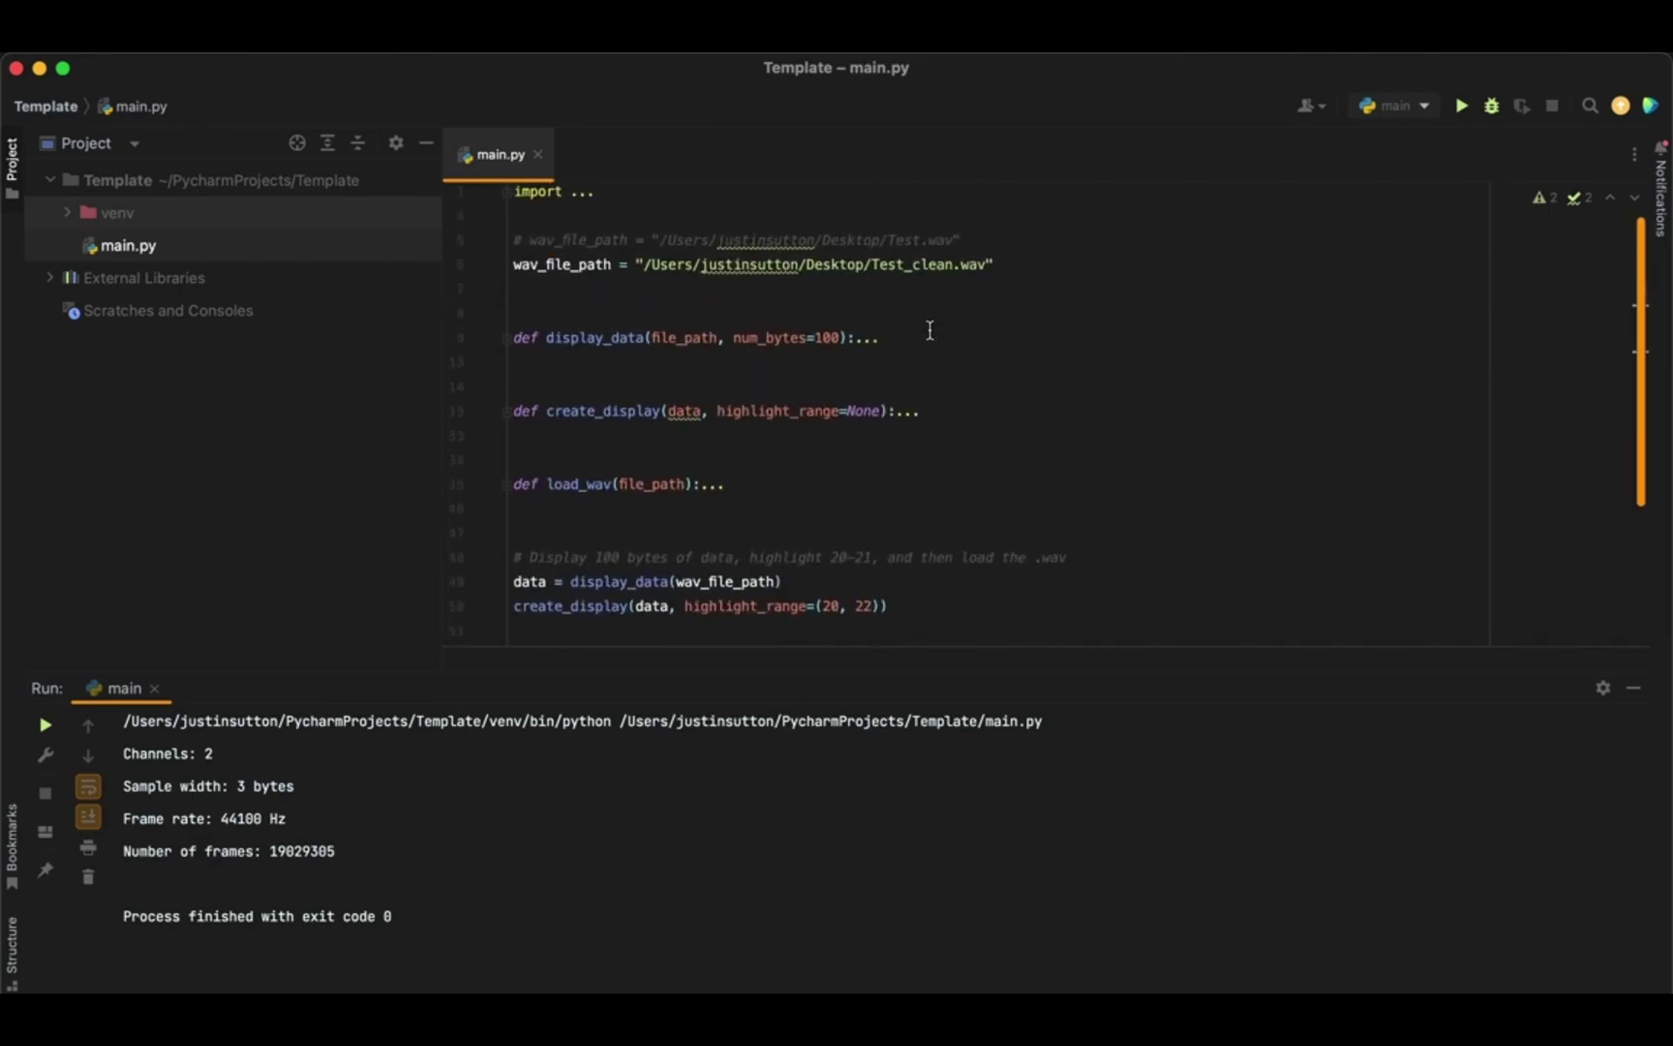
click(515, 267)
key(super+slash)
scroll(918, 400, down, 2)
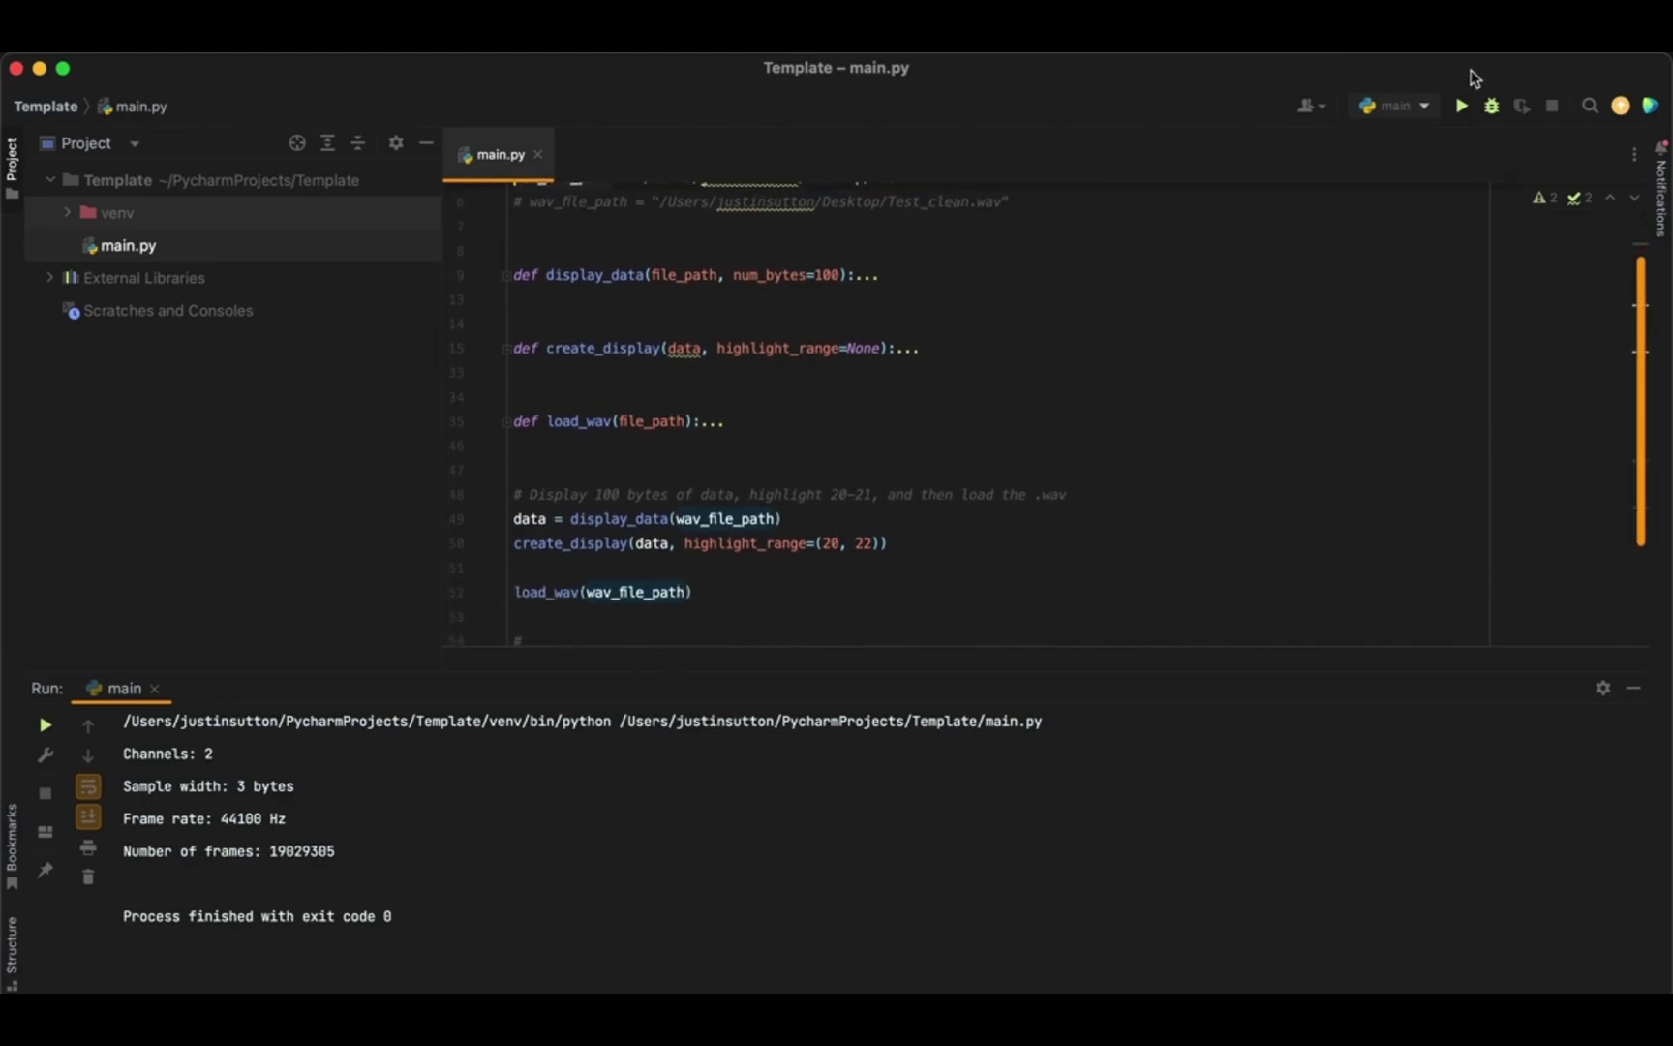
Run the script, view the FE FF format bytes, and select the 'unknown format: 65534' error.
click(1462, 106)
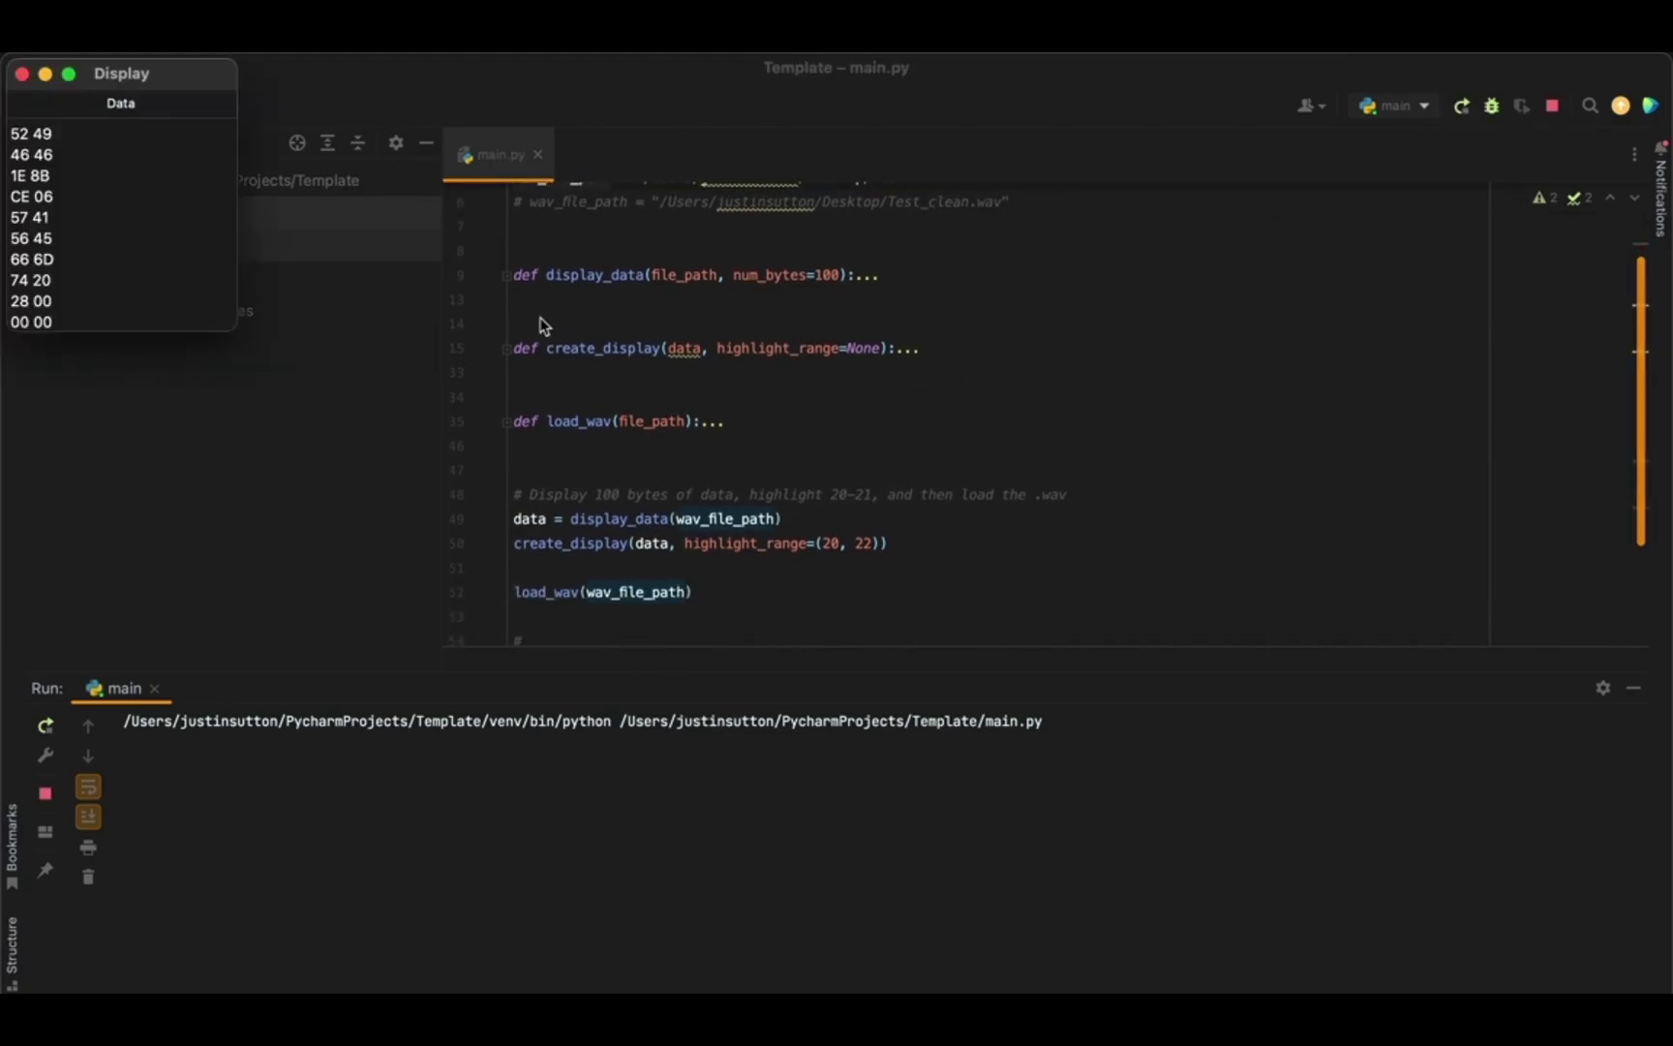
drag(116, 333, 116, 759)
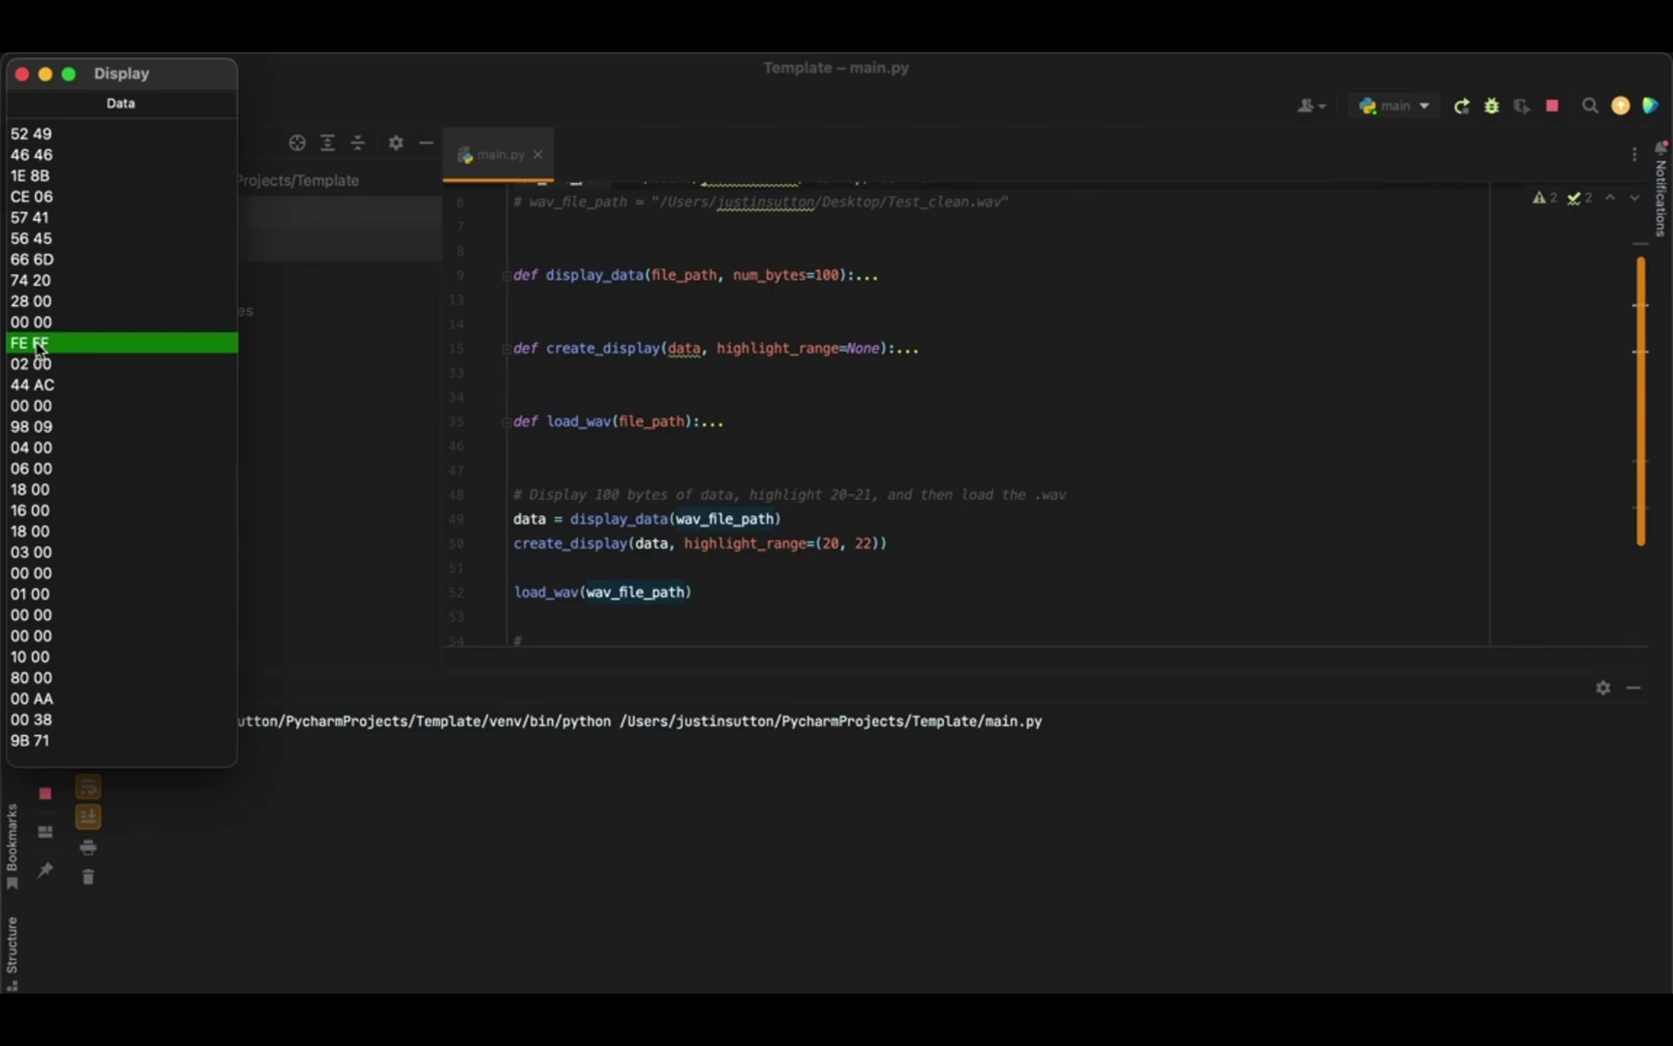
click(20, 76)
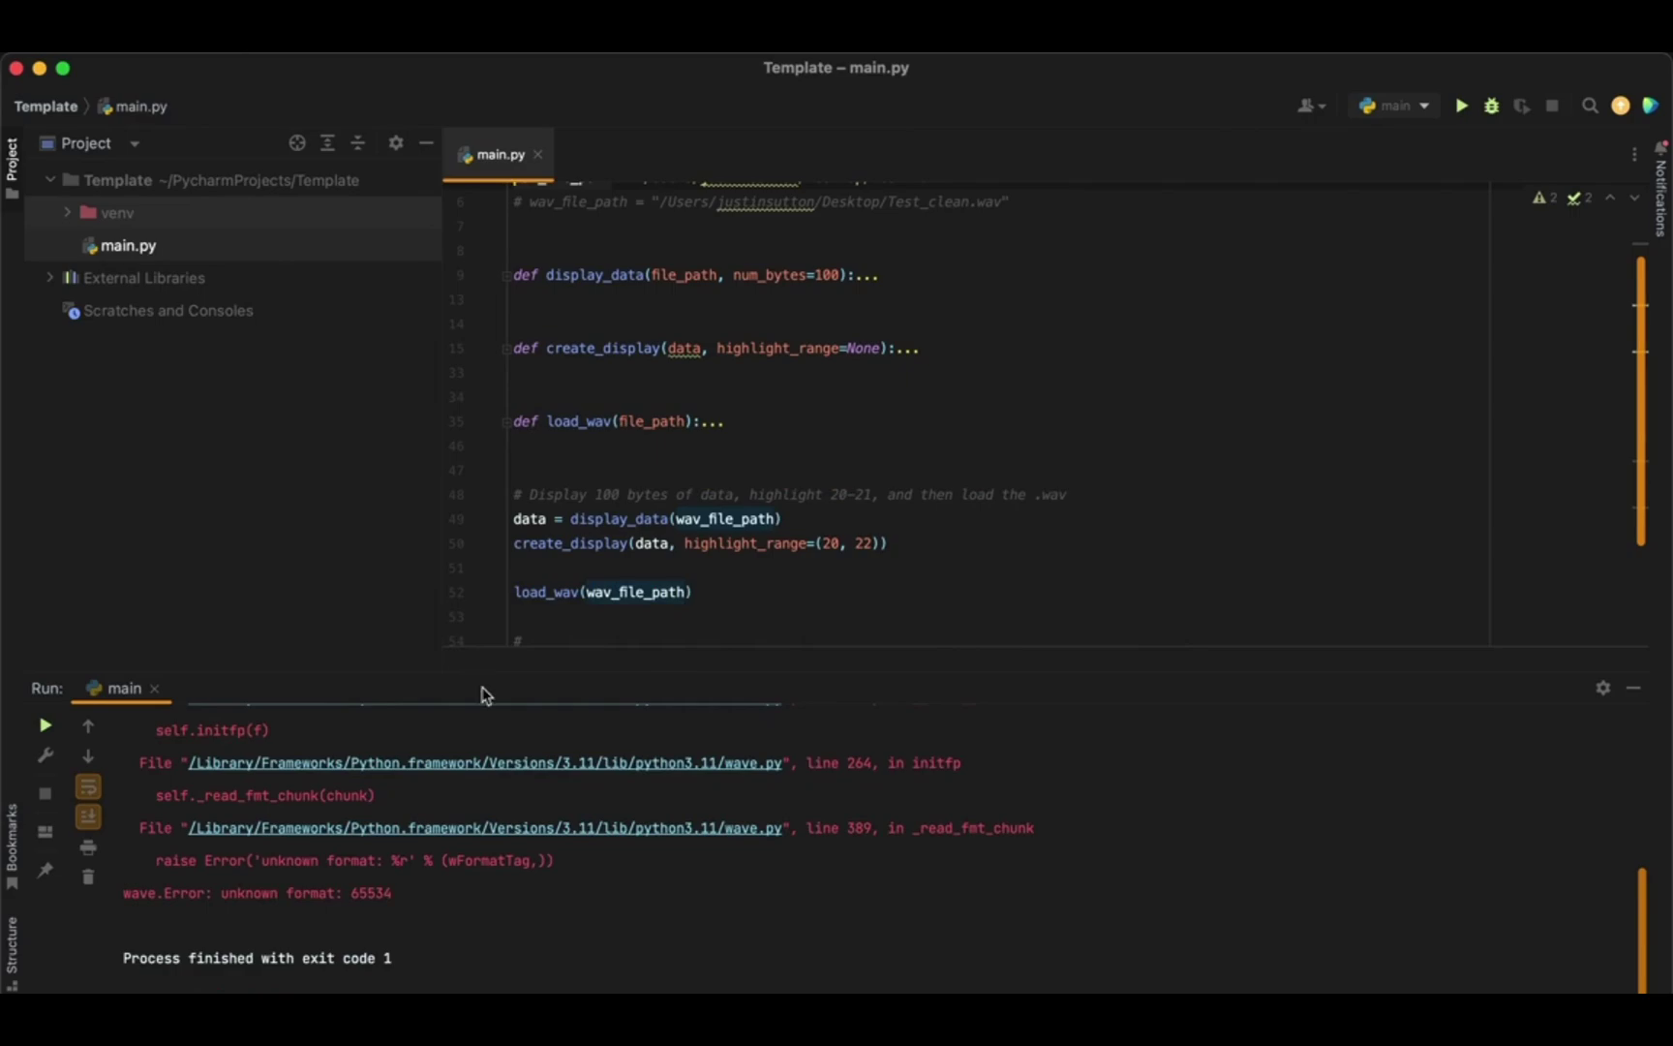
drag(556, 859, 121, 859)
click(100, 850)
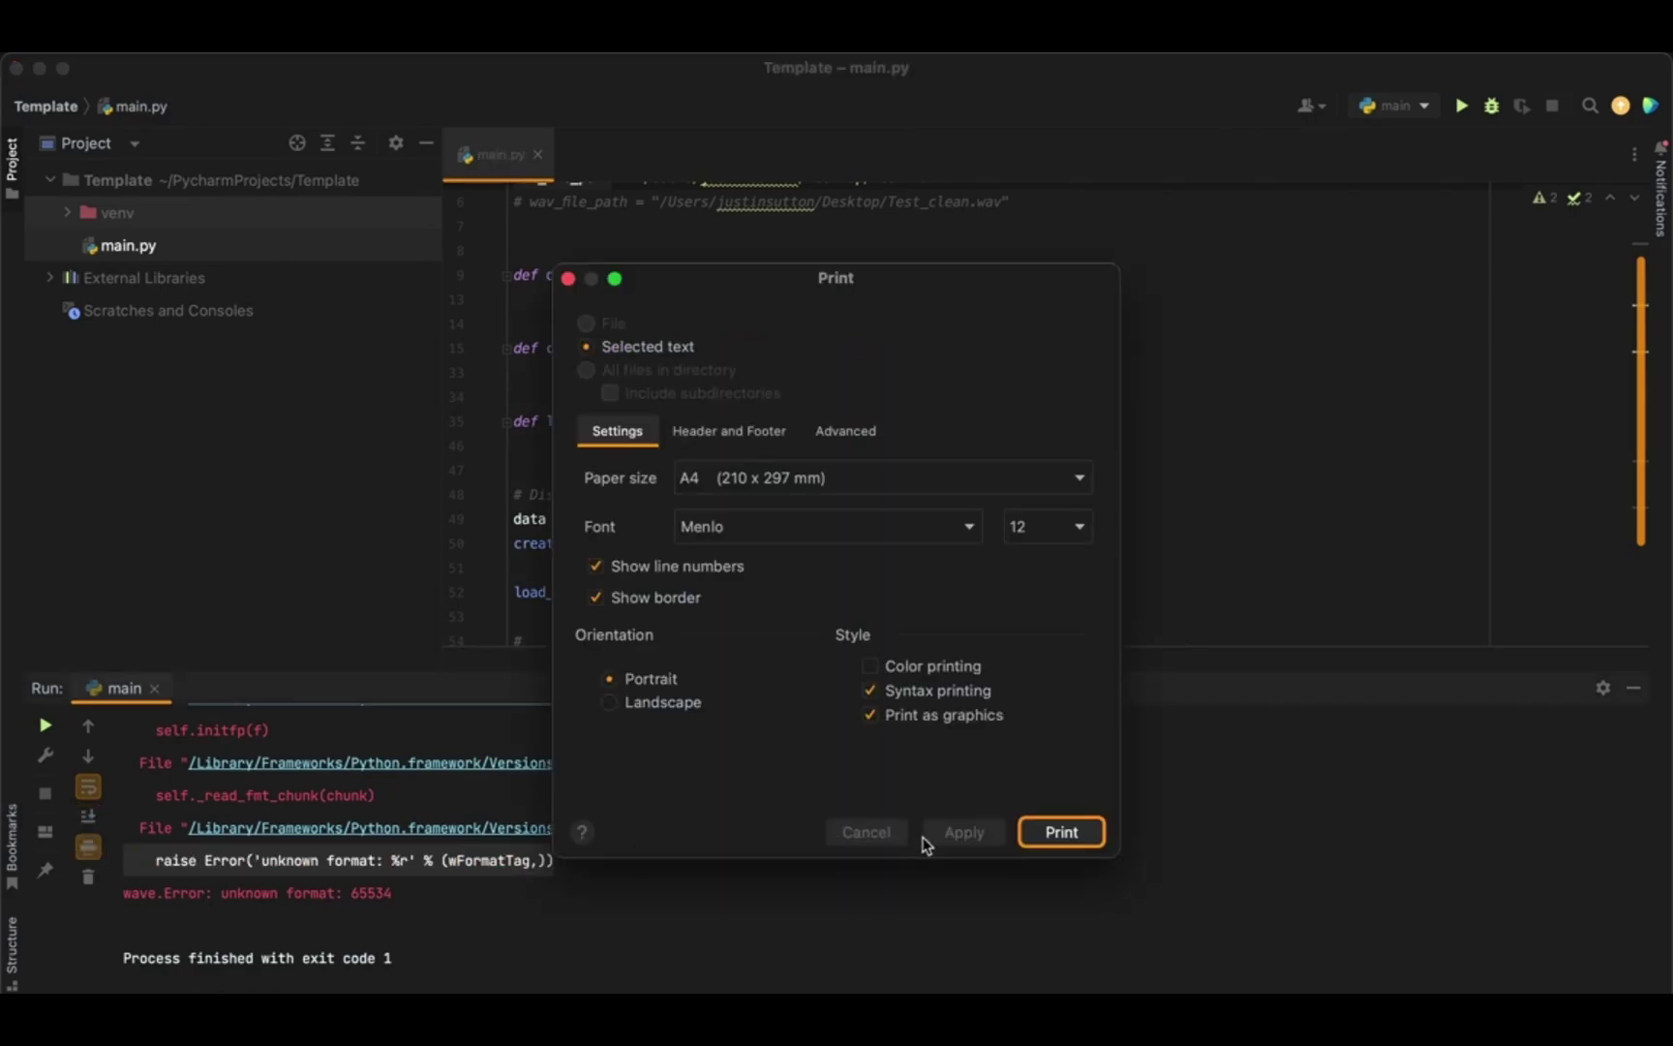
click(869, 835)
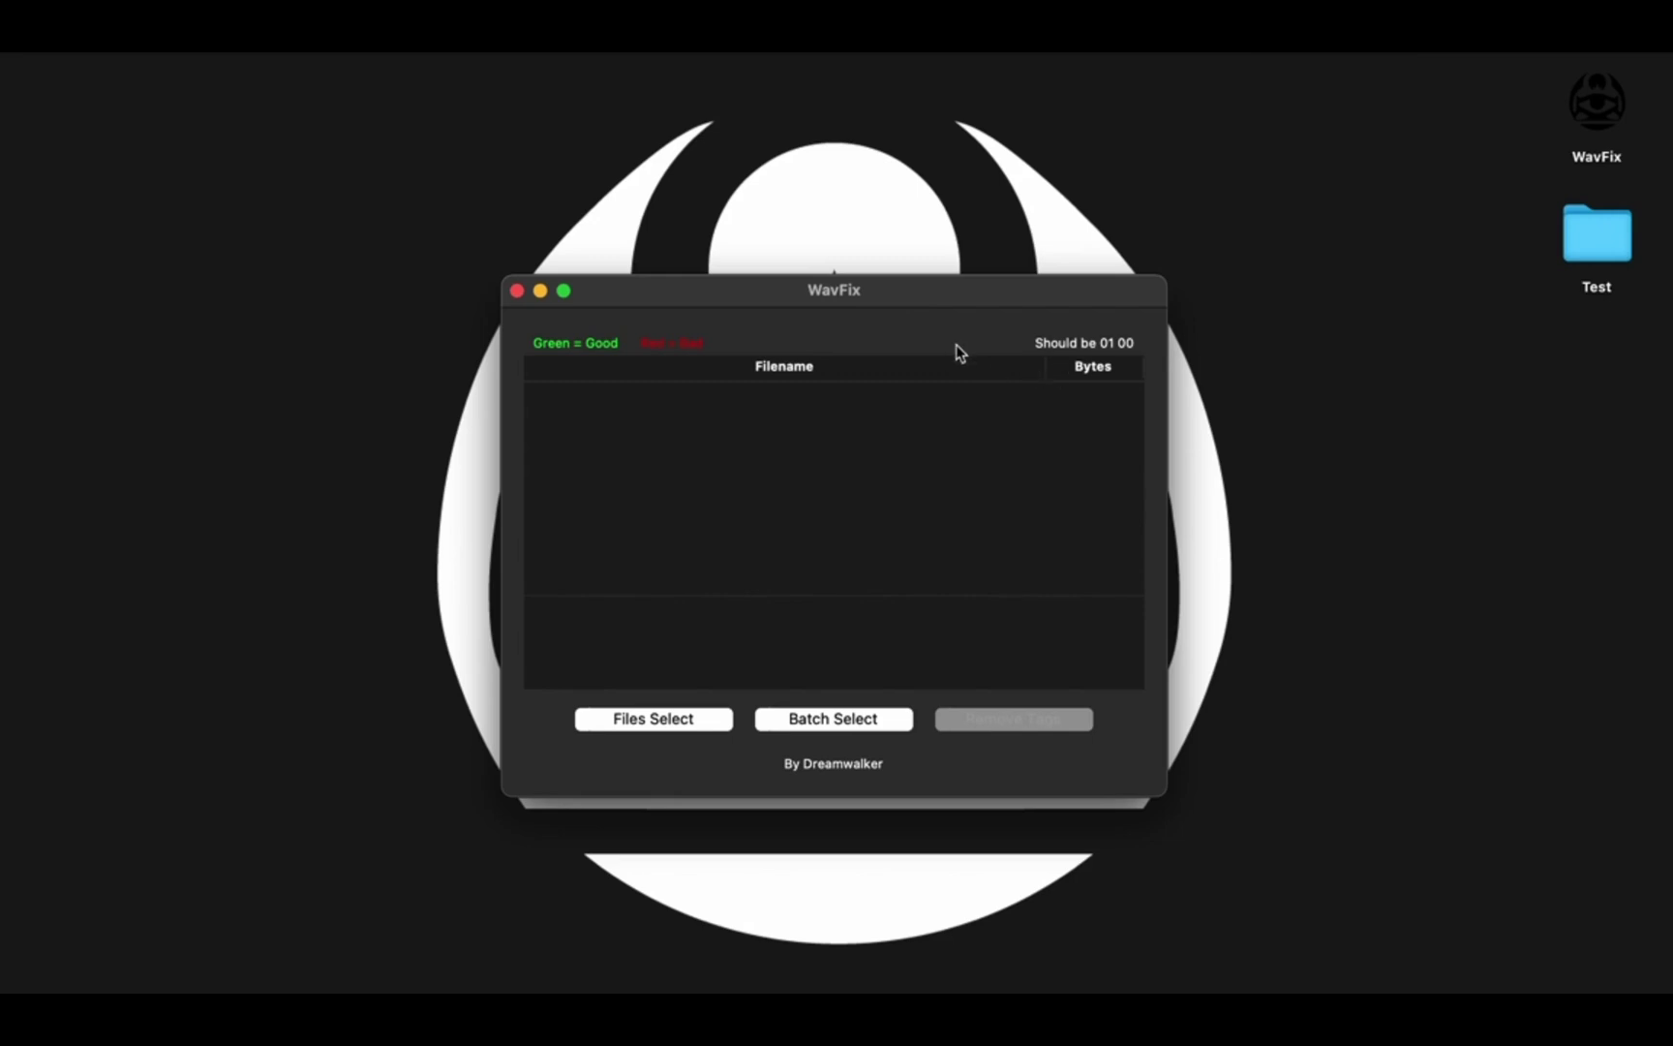
Browse Test › woulg, previewing Playlist.txt, Punishment_Ritual's cover.png and Bubblegum's cover.jpg.
double_click(1584, 249)
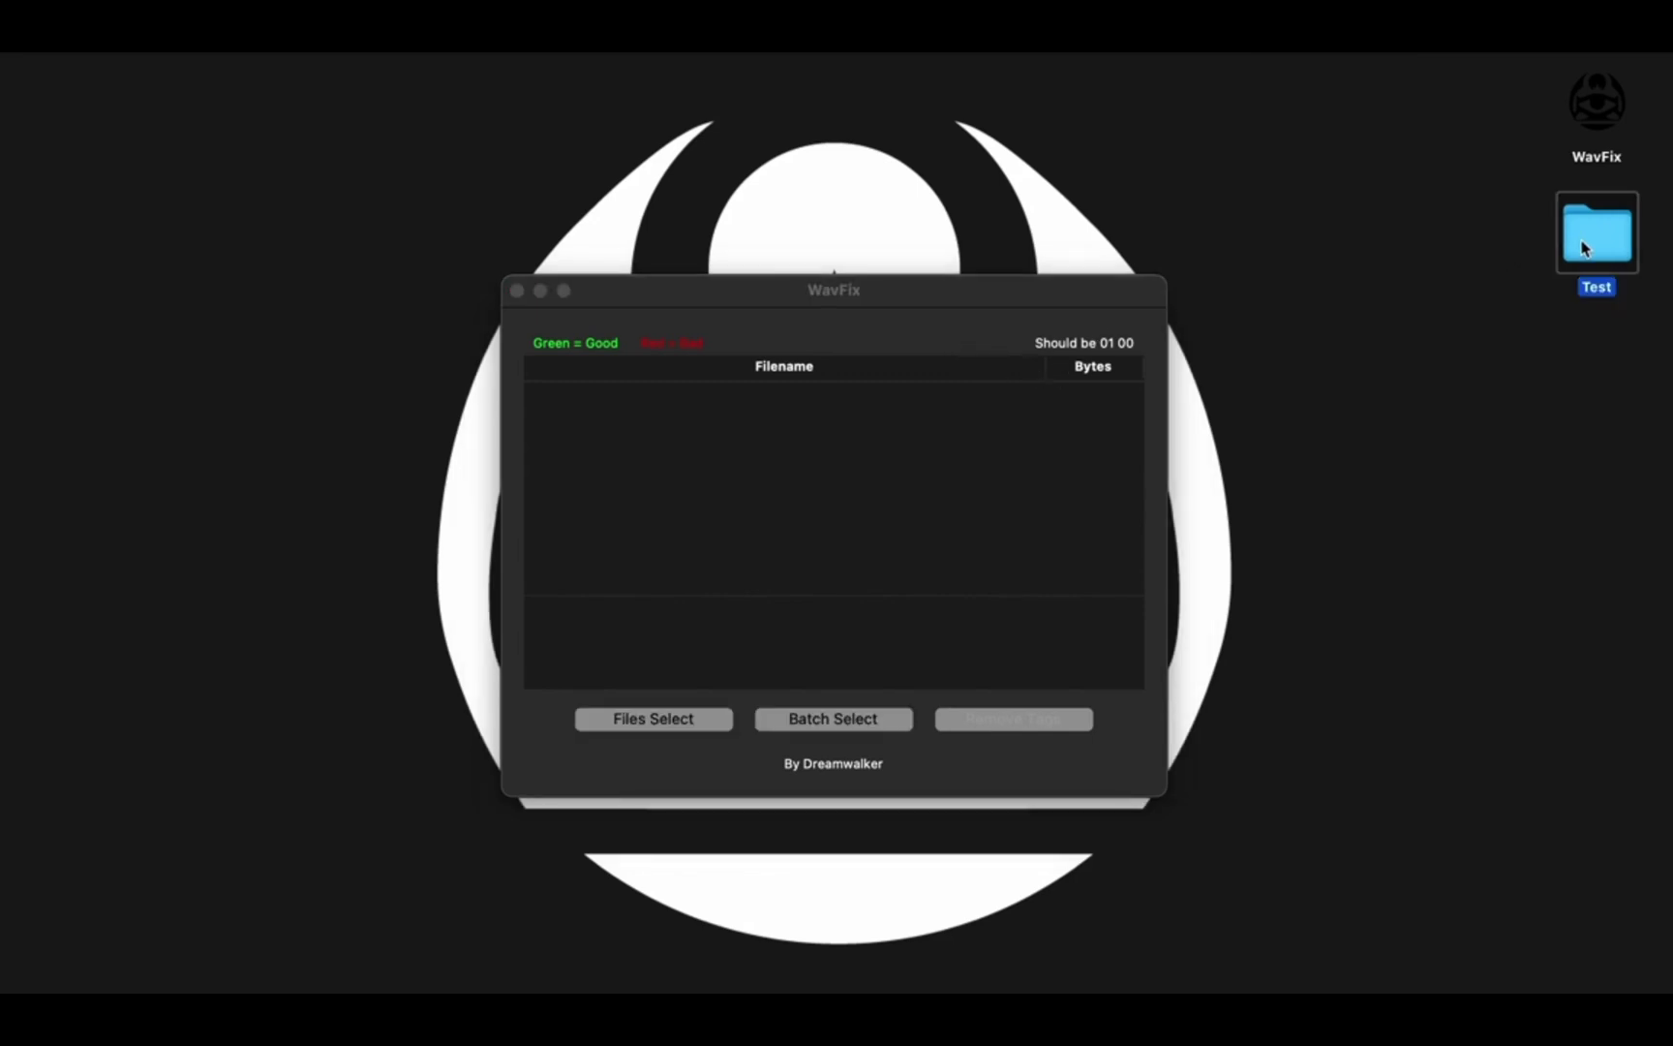
click(1034, 219)
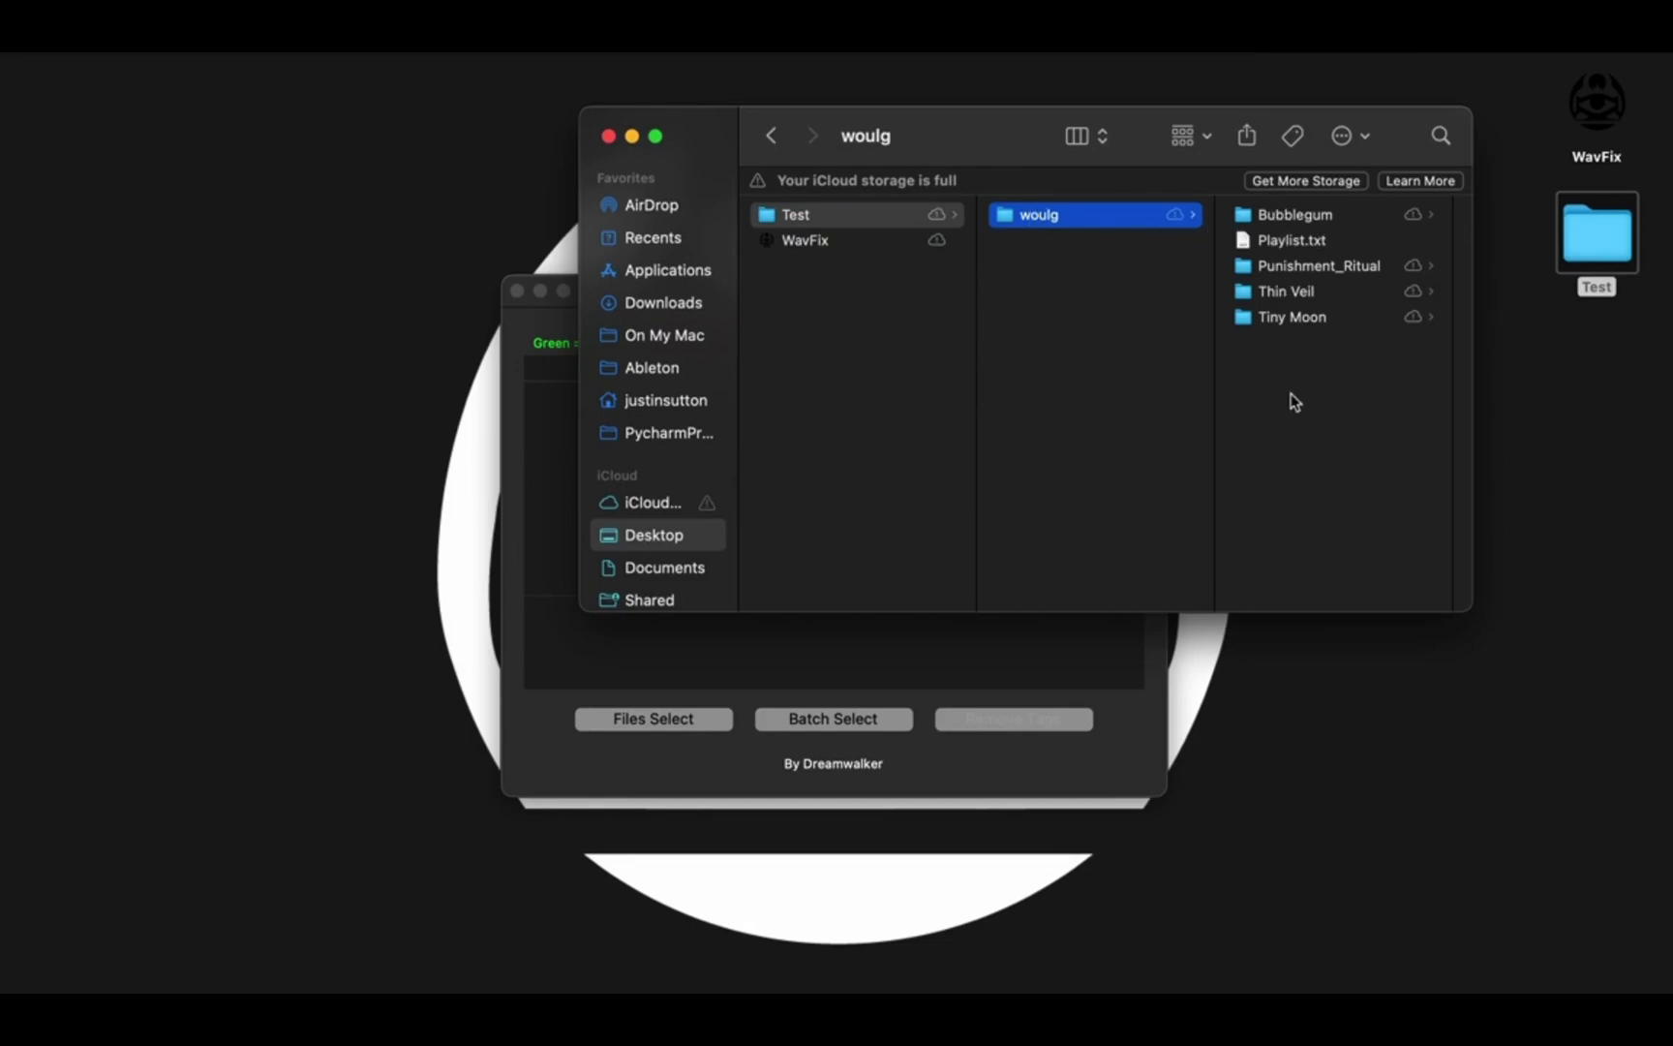
click(1307, 239)
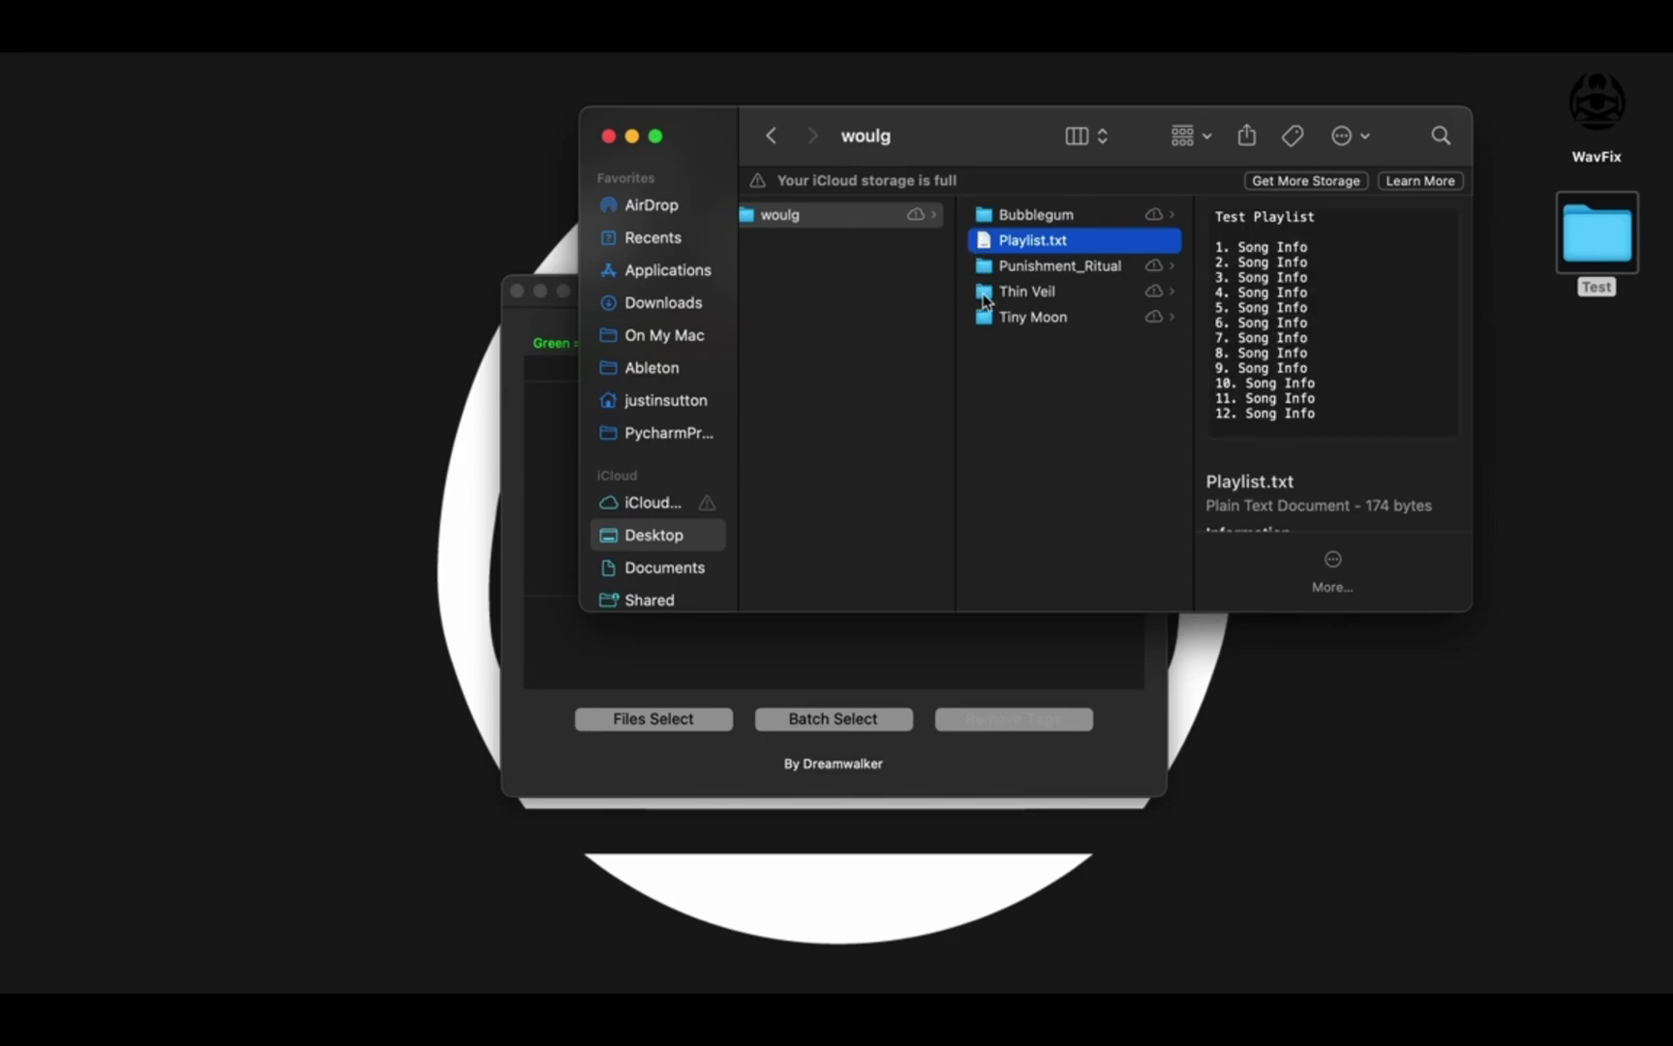
click(1022, 266)
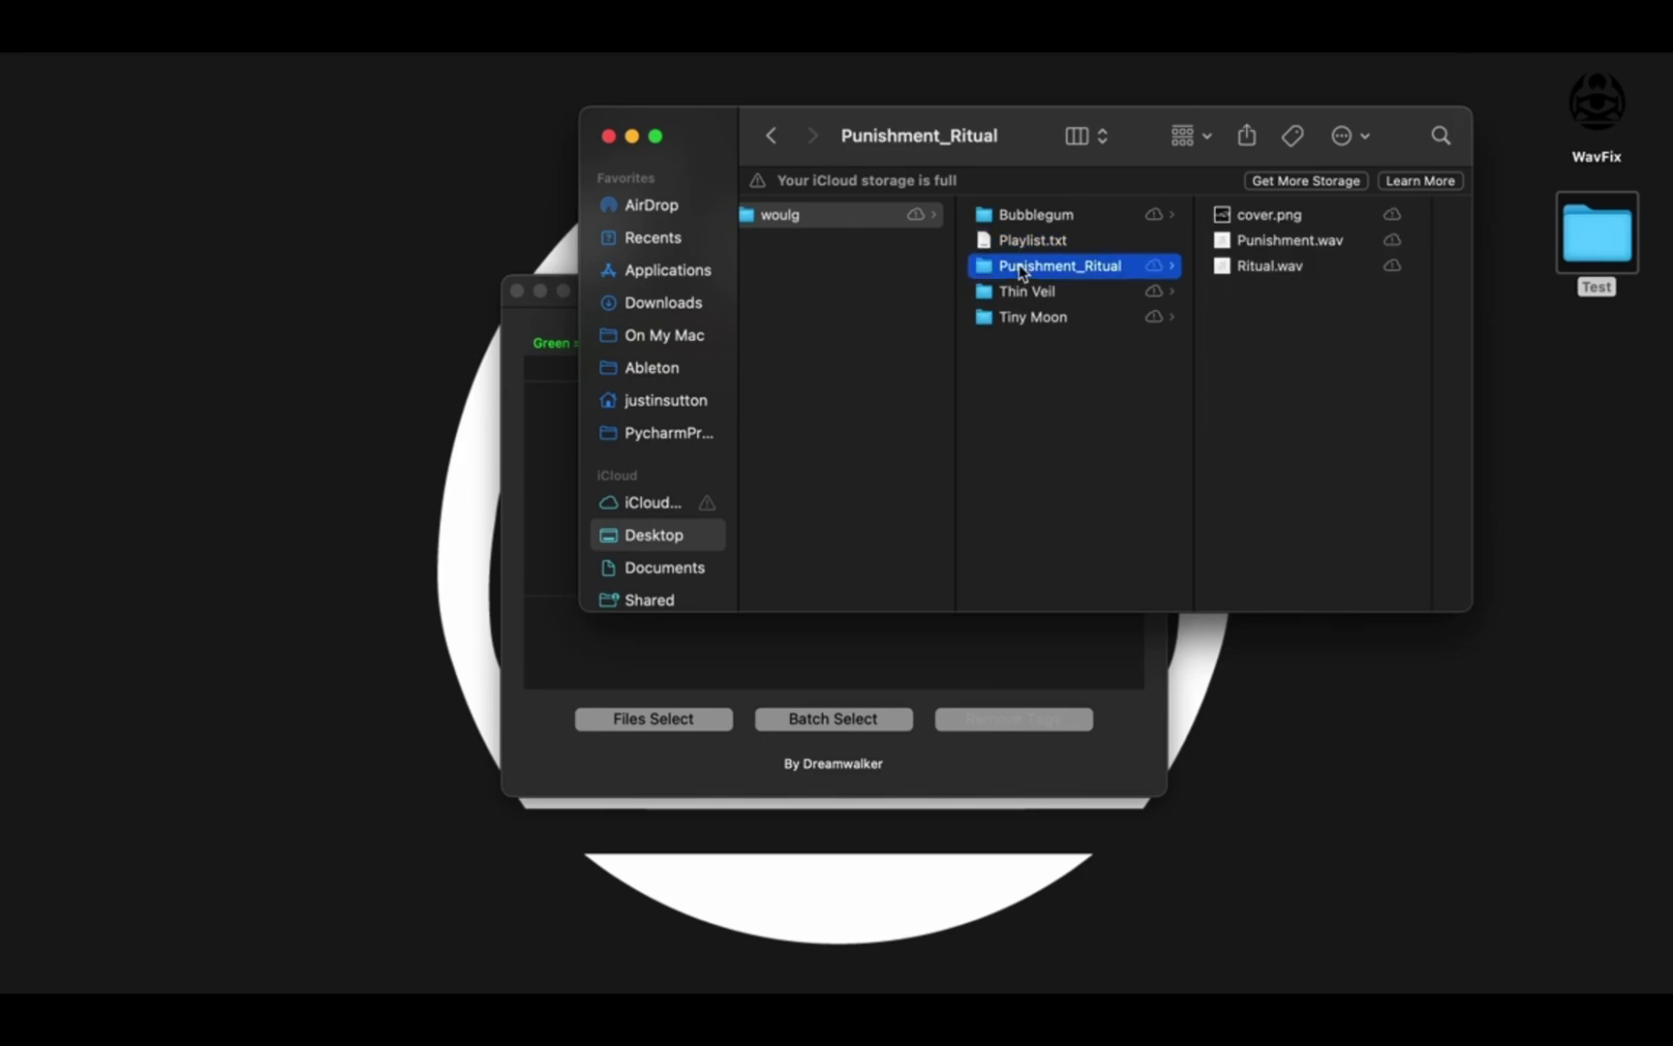
click(1263, 217)
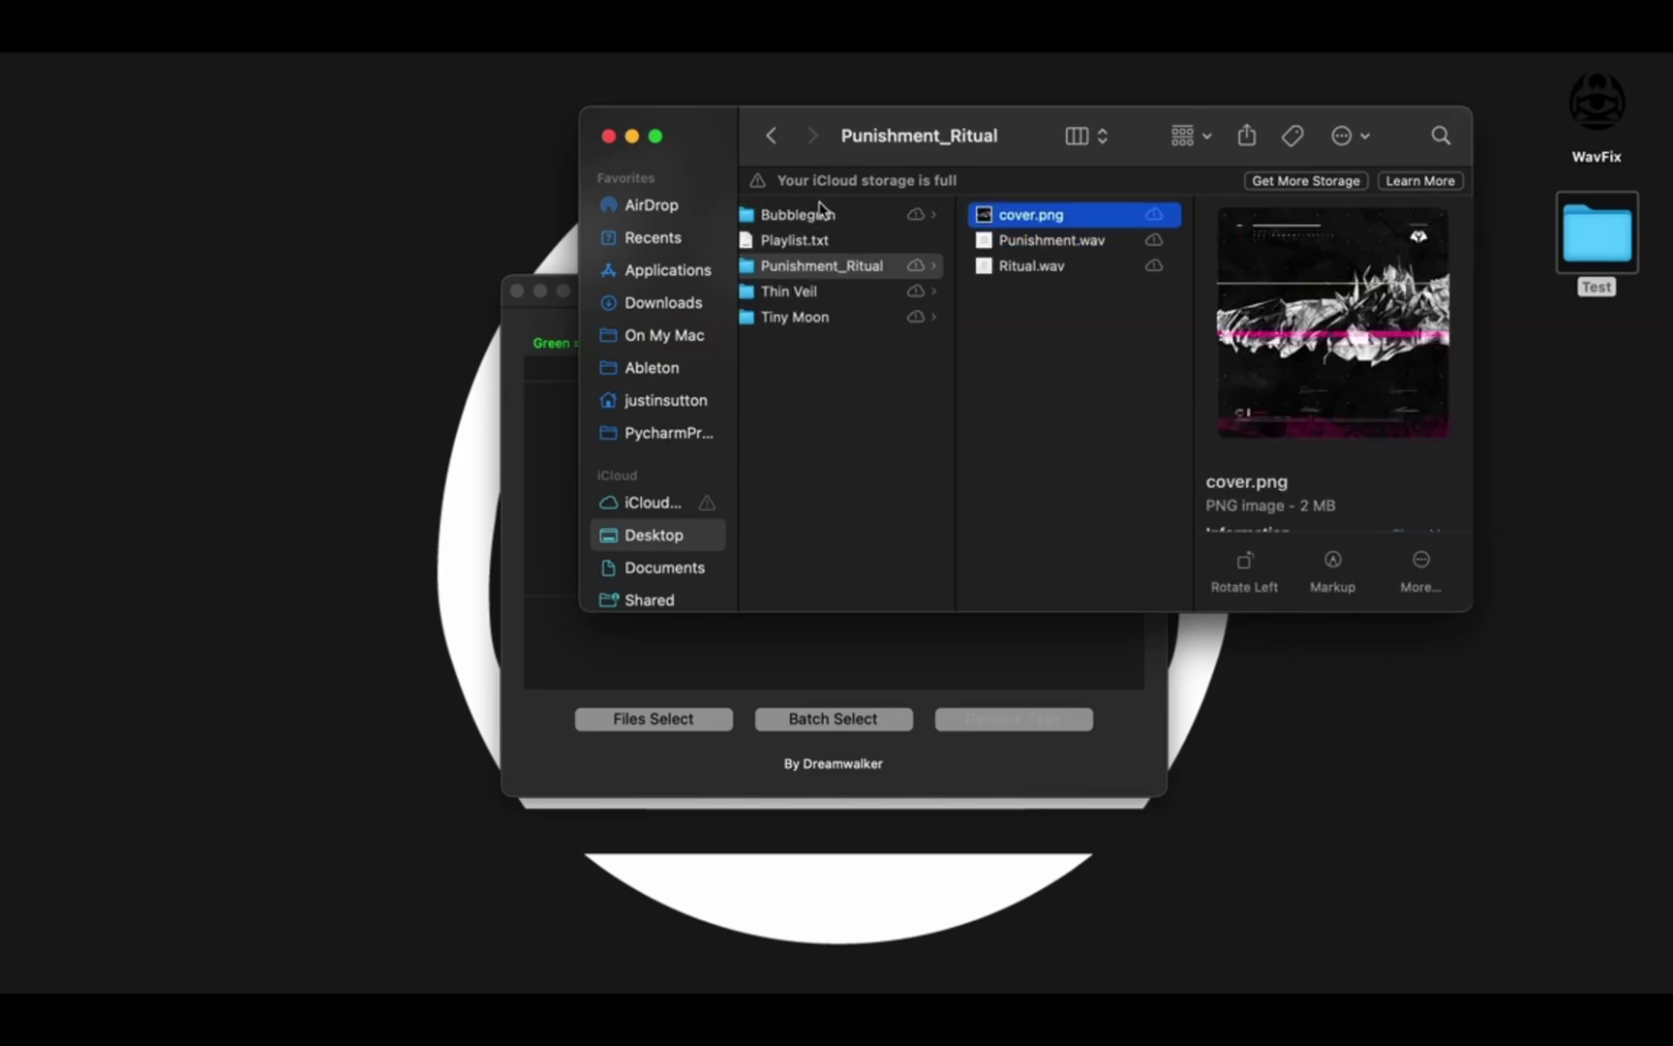
click(819, 212)
click(1065, 240)
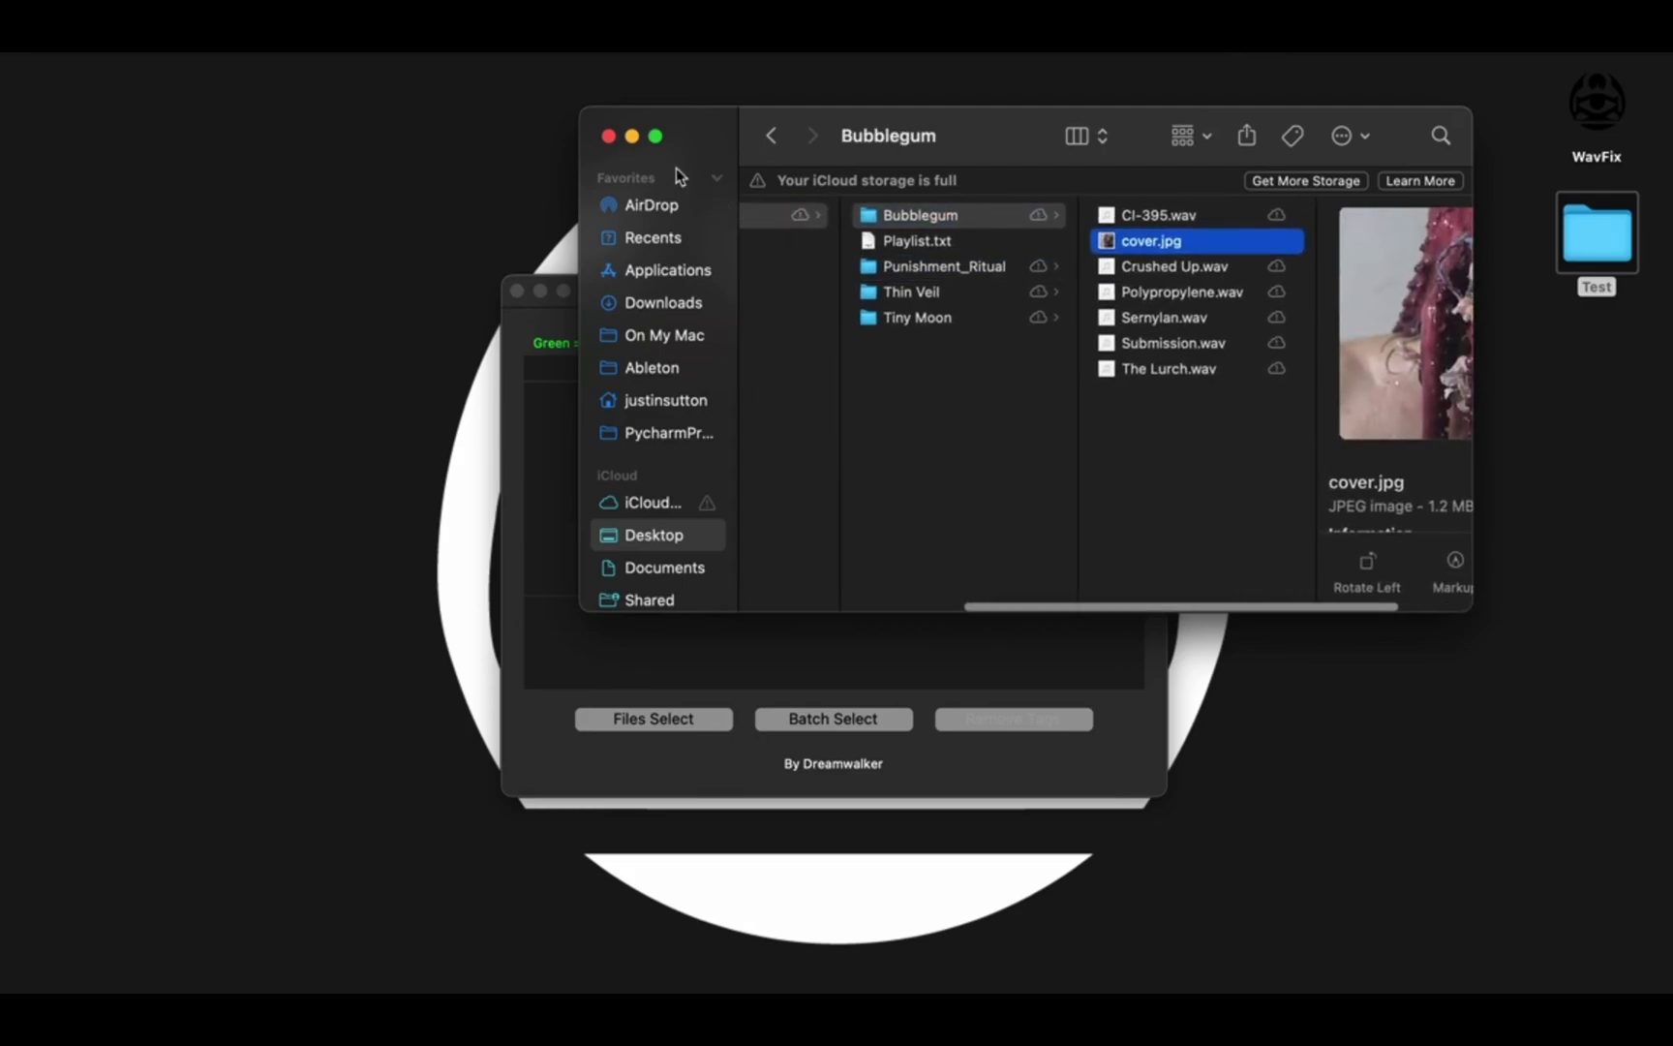
Drop the Test folder onto WavFix and review its file list of red FE FF and green 01 00 WAVs.
click(608, 136)
drag(1588, 228, 744, 570)
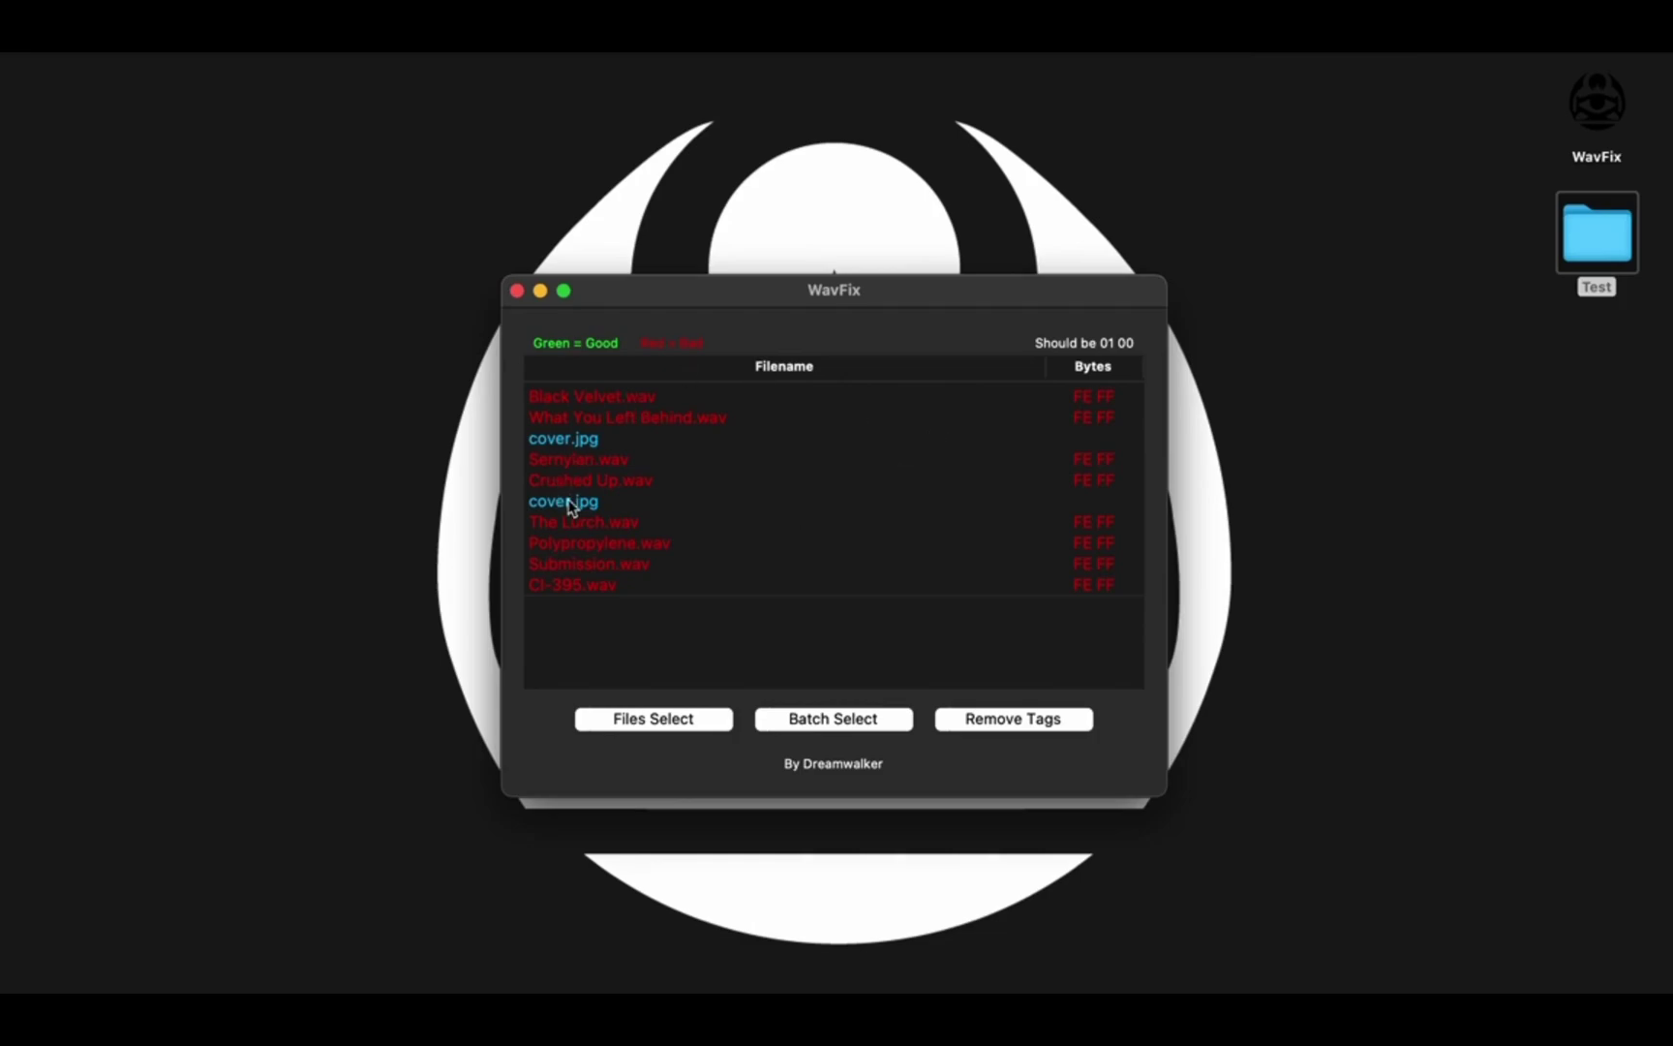
scroll(752, 522, up, 5)
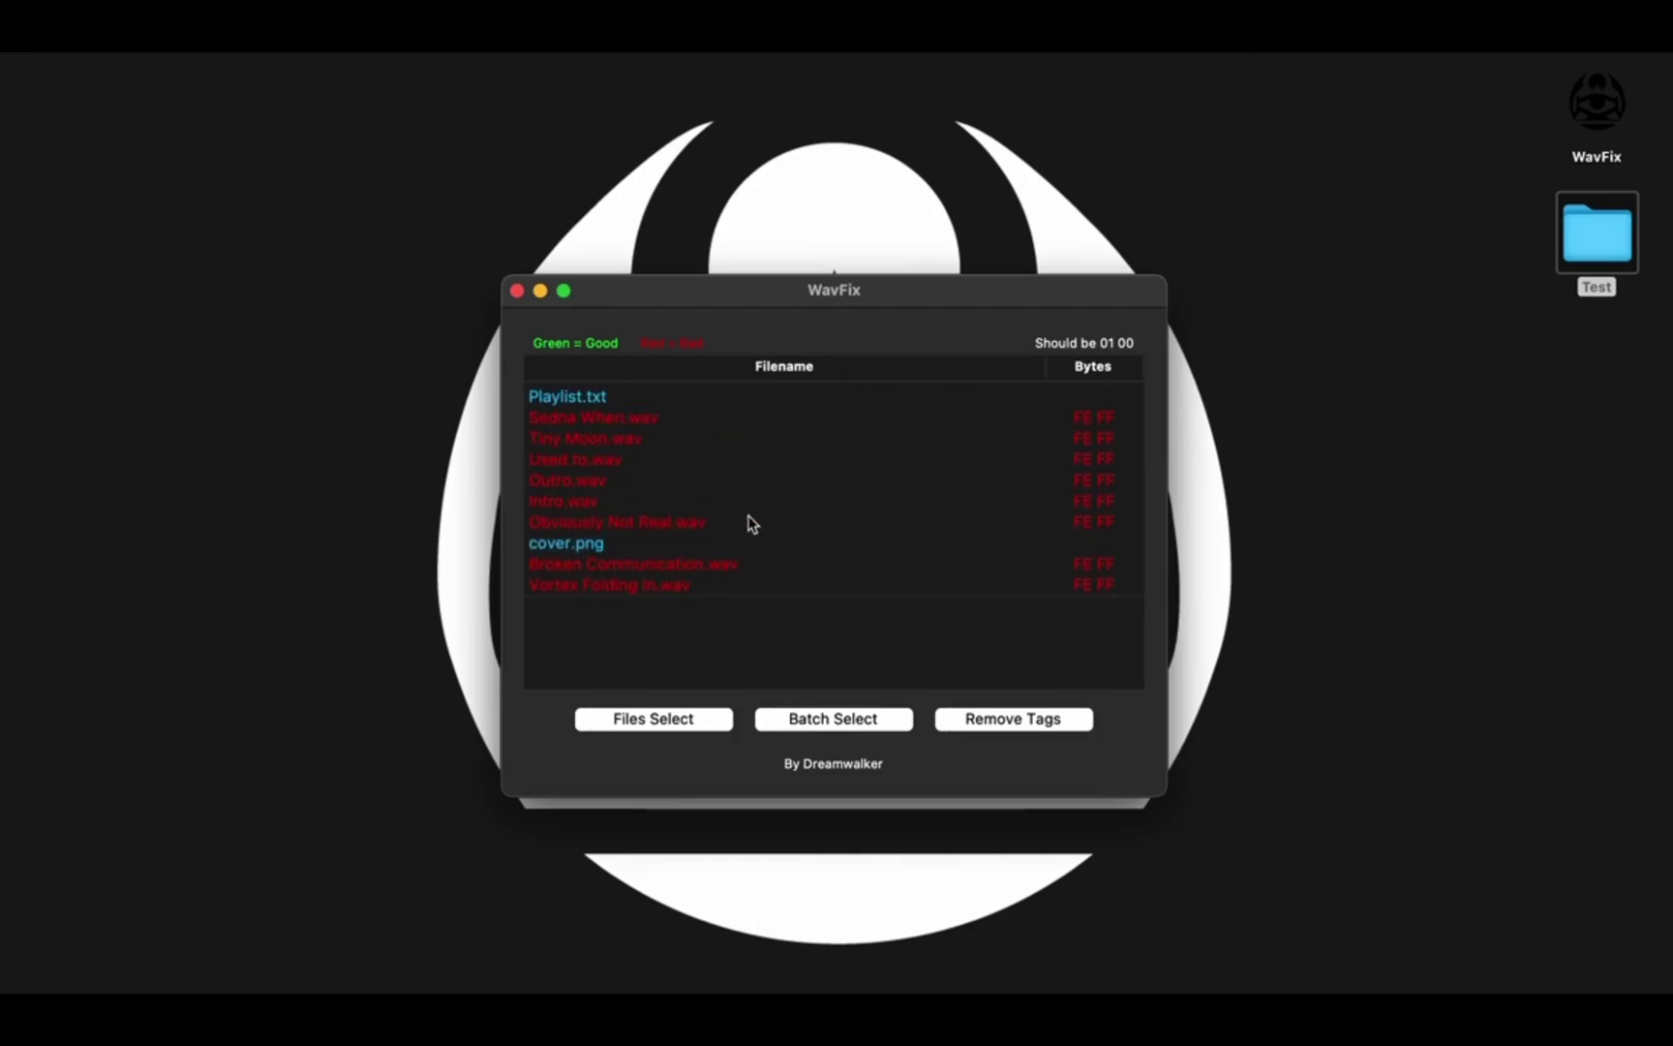
scroll(751, 523, down, 5)
scroll(752, 522, up, 5)
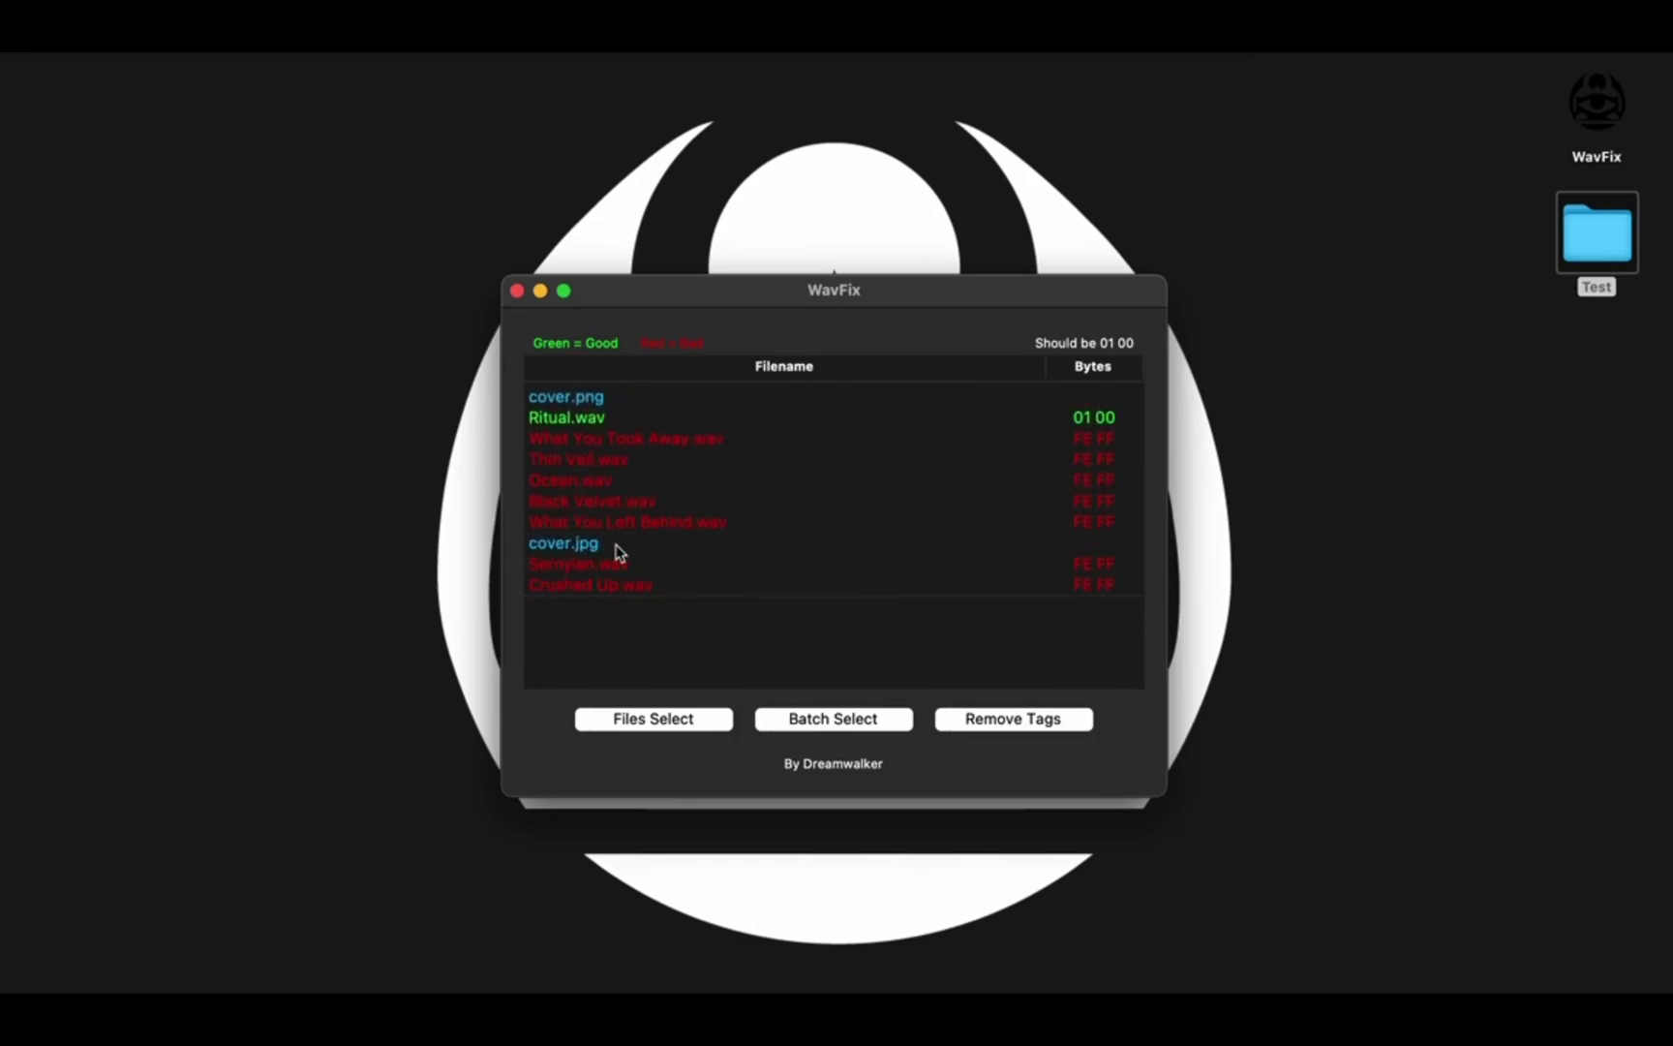
scroll(616, 549, down, 5)
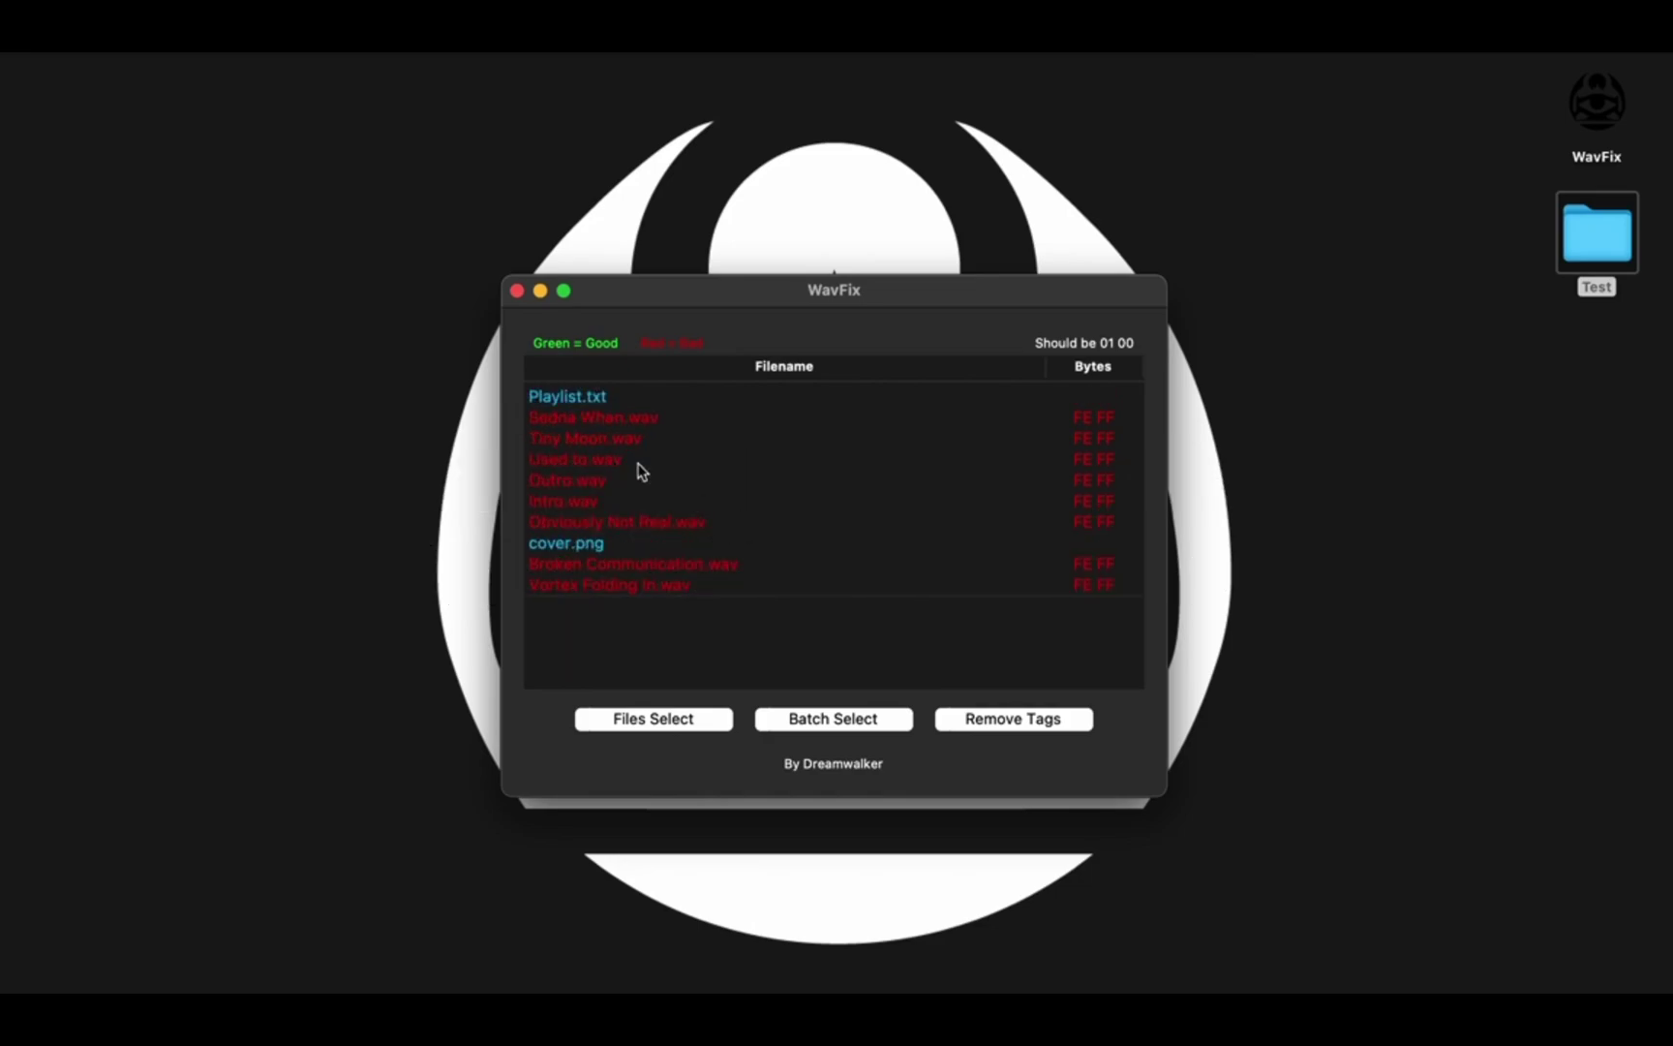
scroll(889, 462, down, 10)
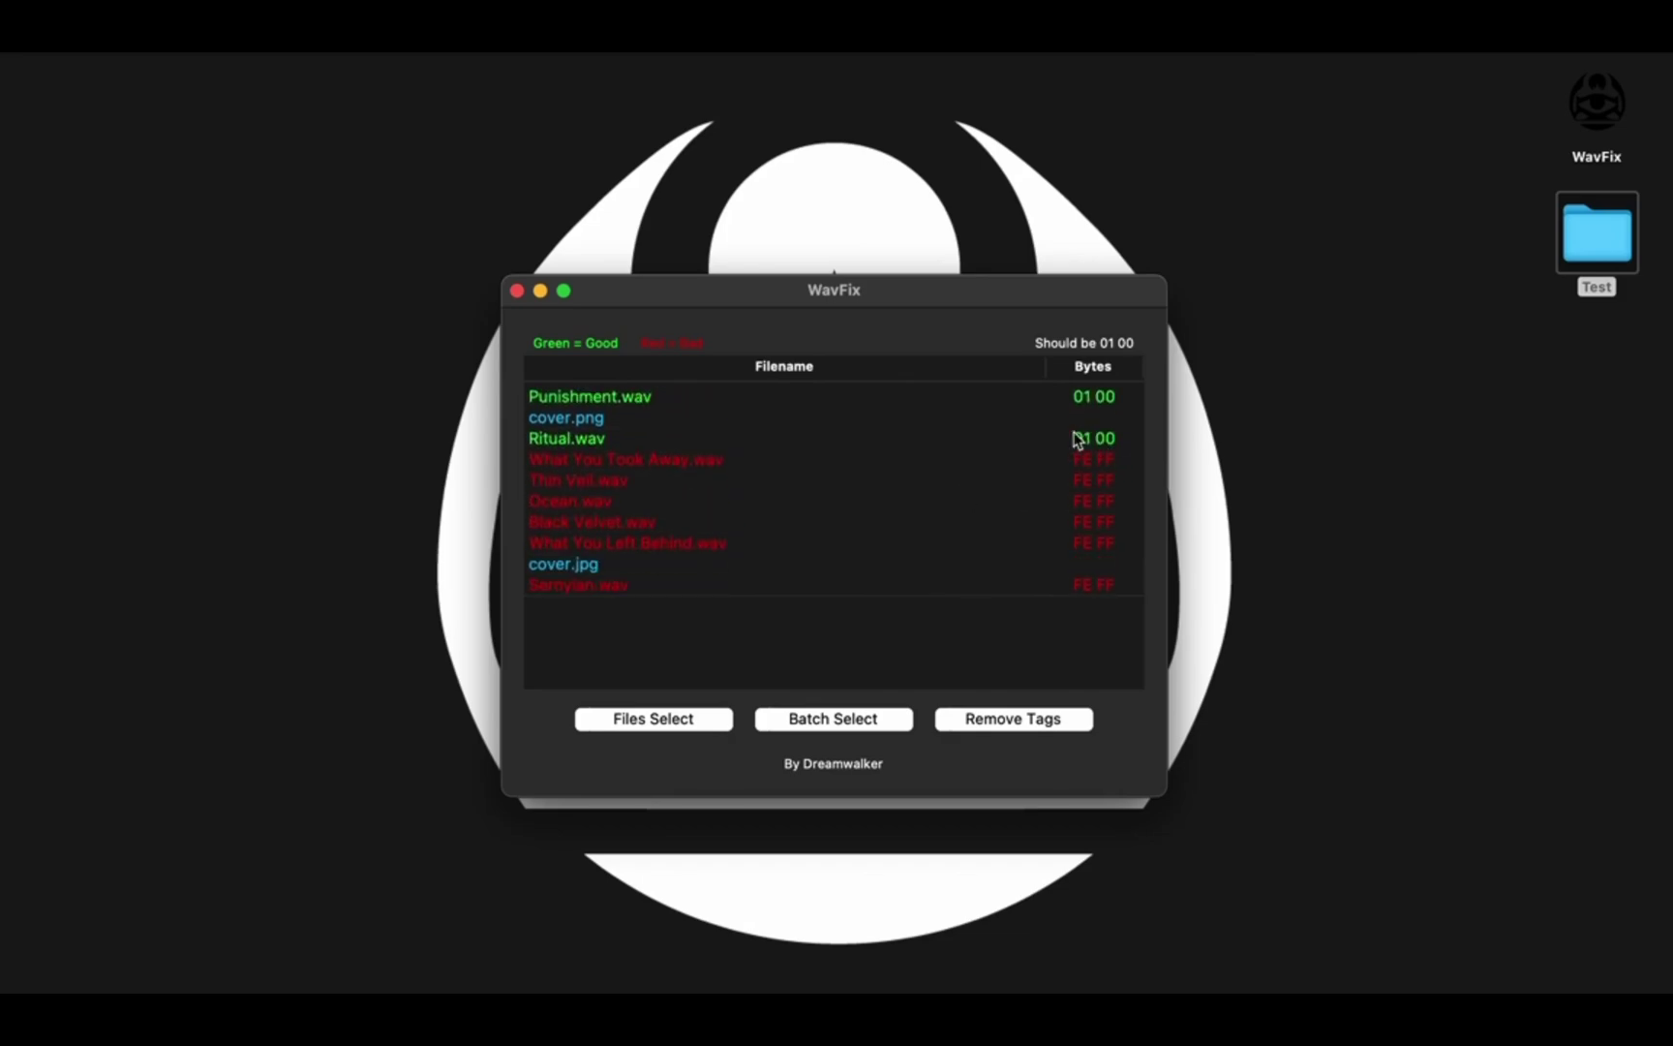
scroll(1018, 469, down, 5)
scroll(1019, 469, up, 15)
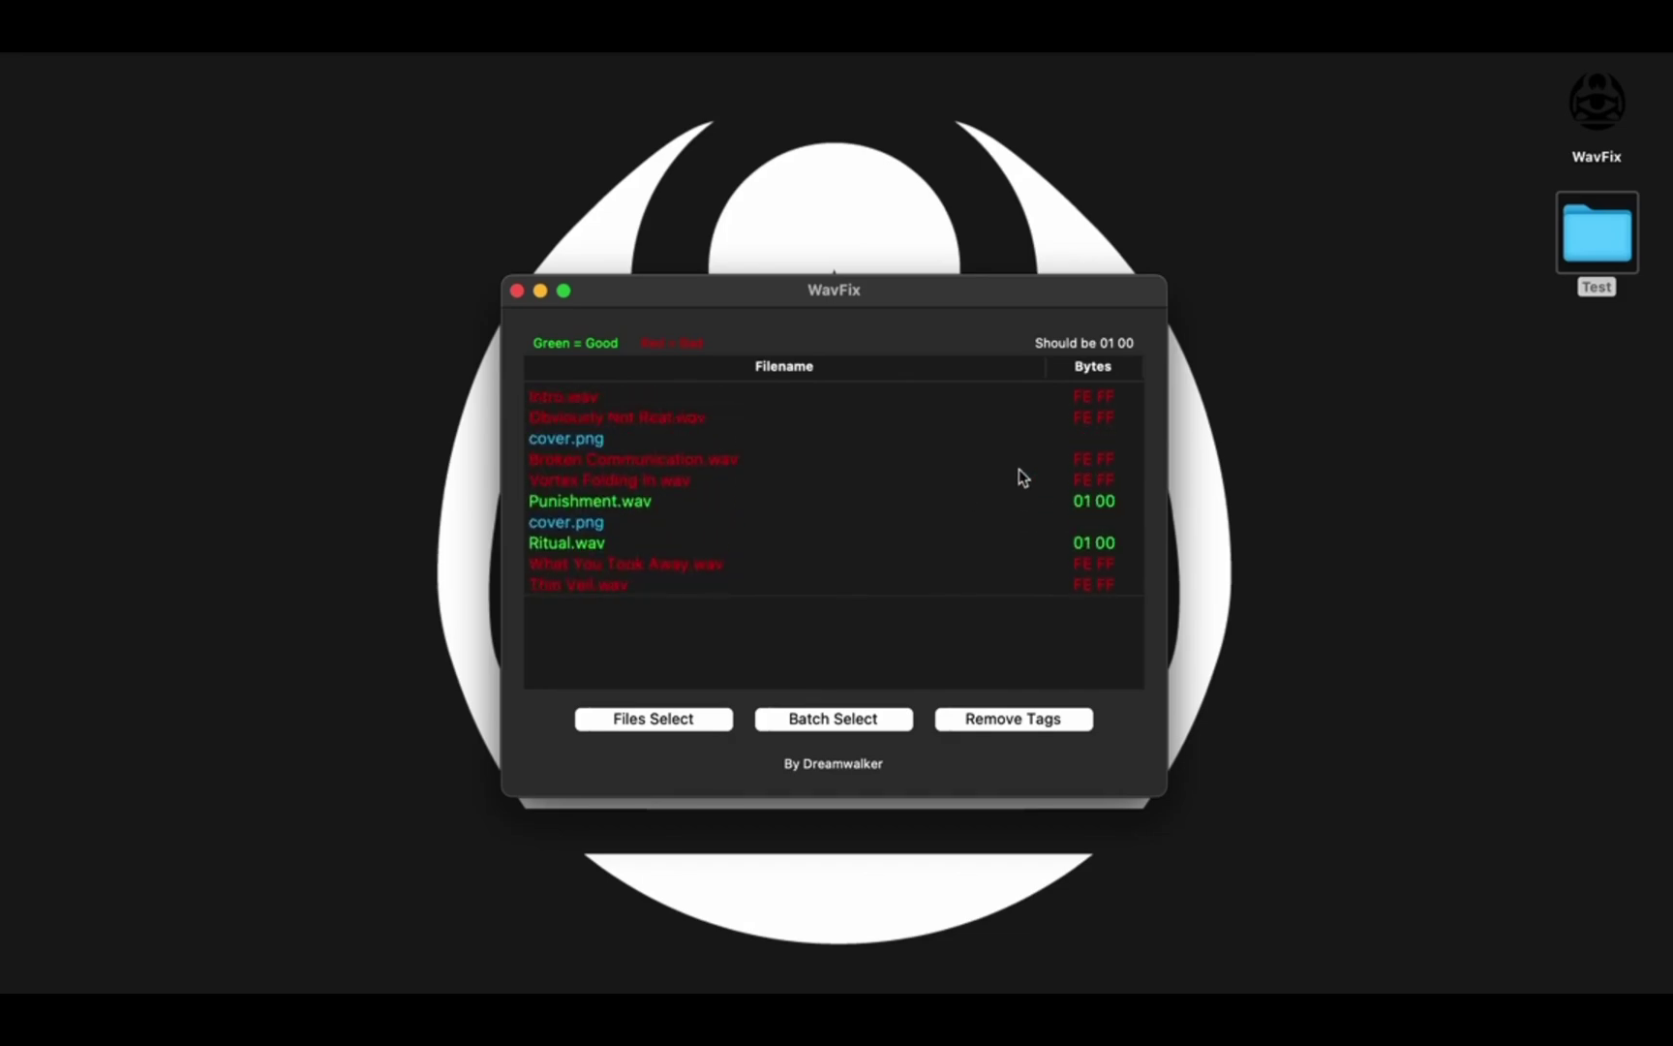
scroll(1083, 459, down, 15)
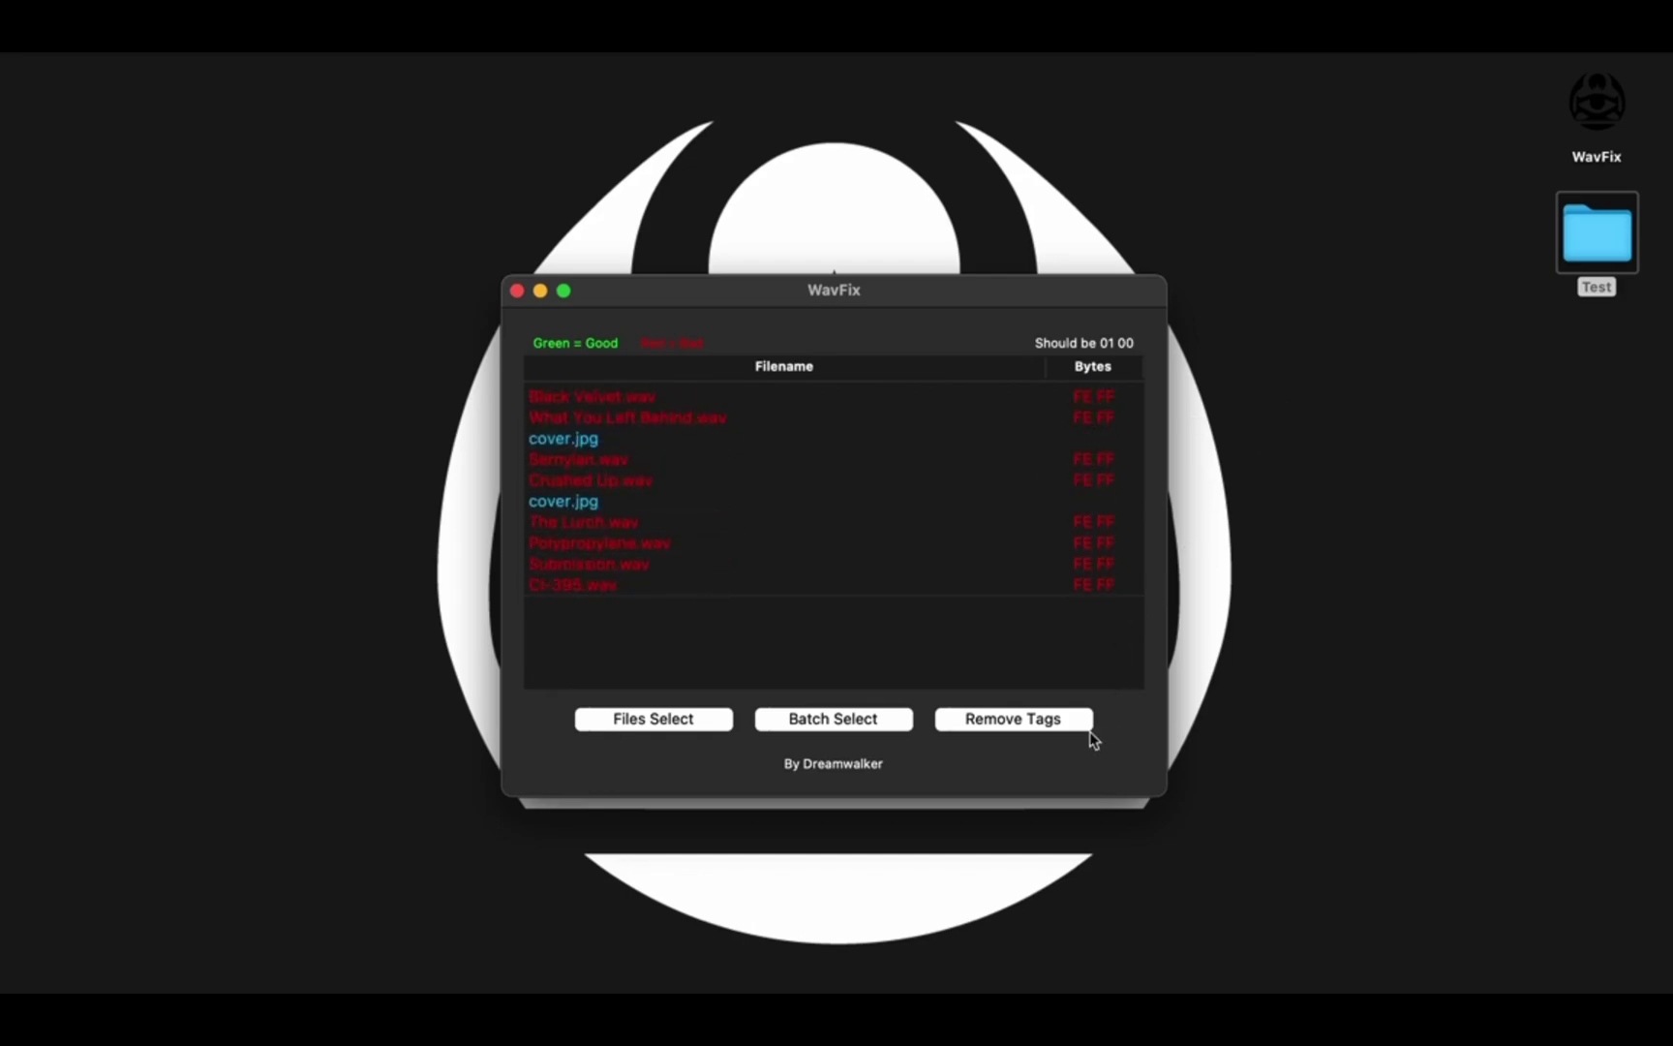
Run Remove Tags with the Desktop chosen as the output folder.
click(1002, 723)
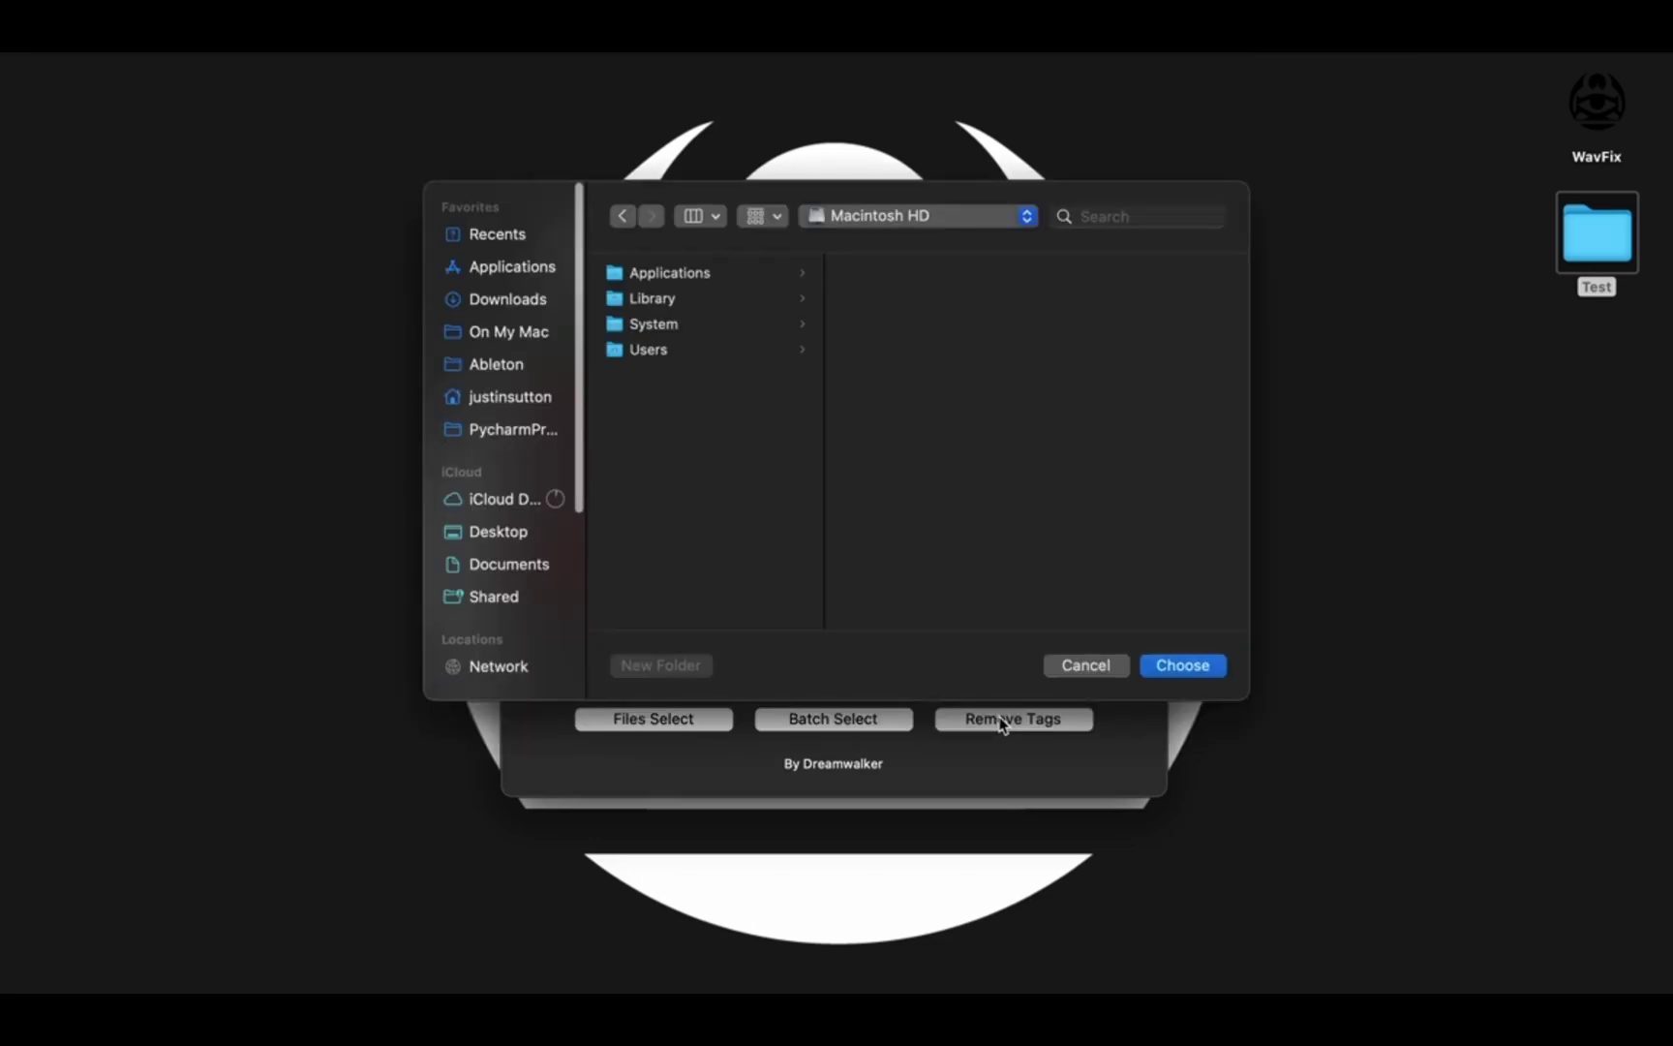
click(503, 532)
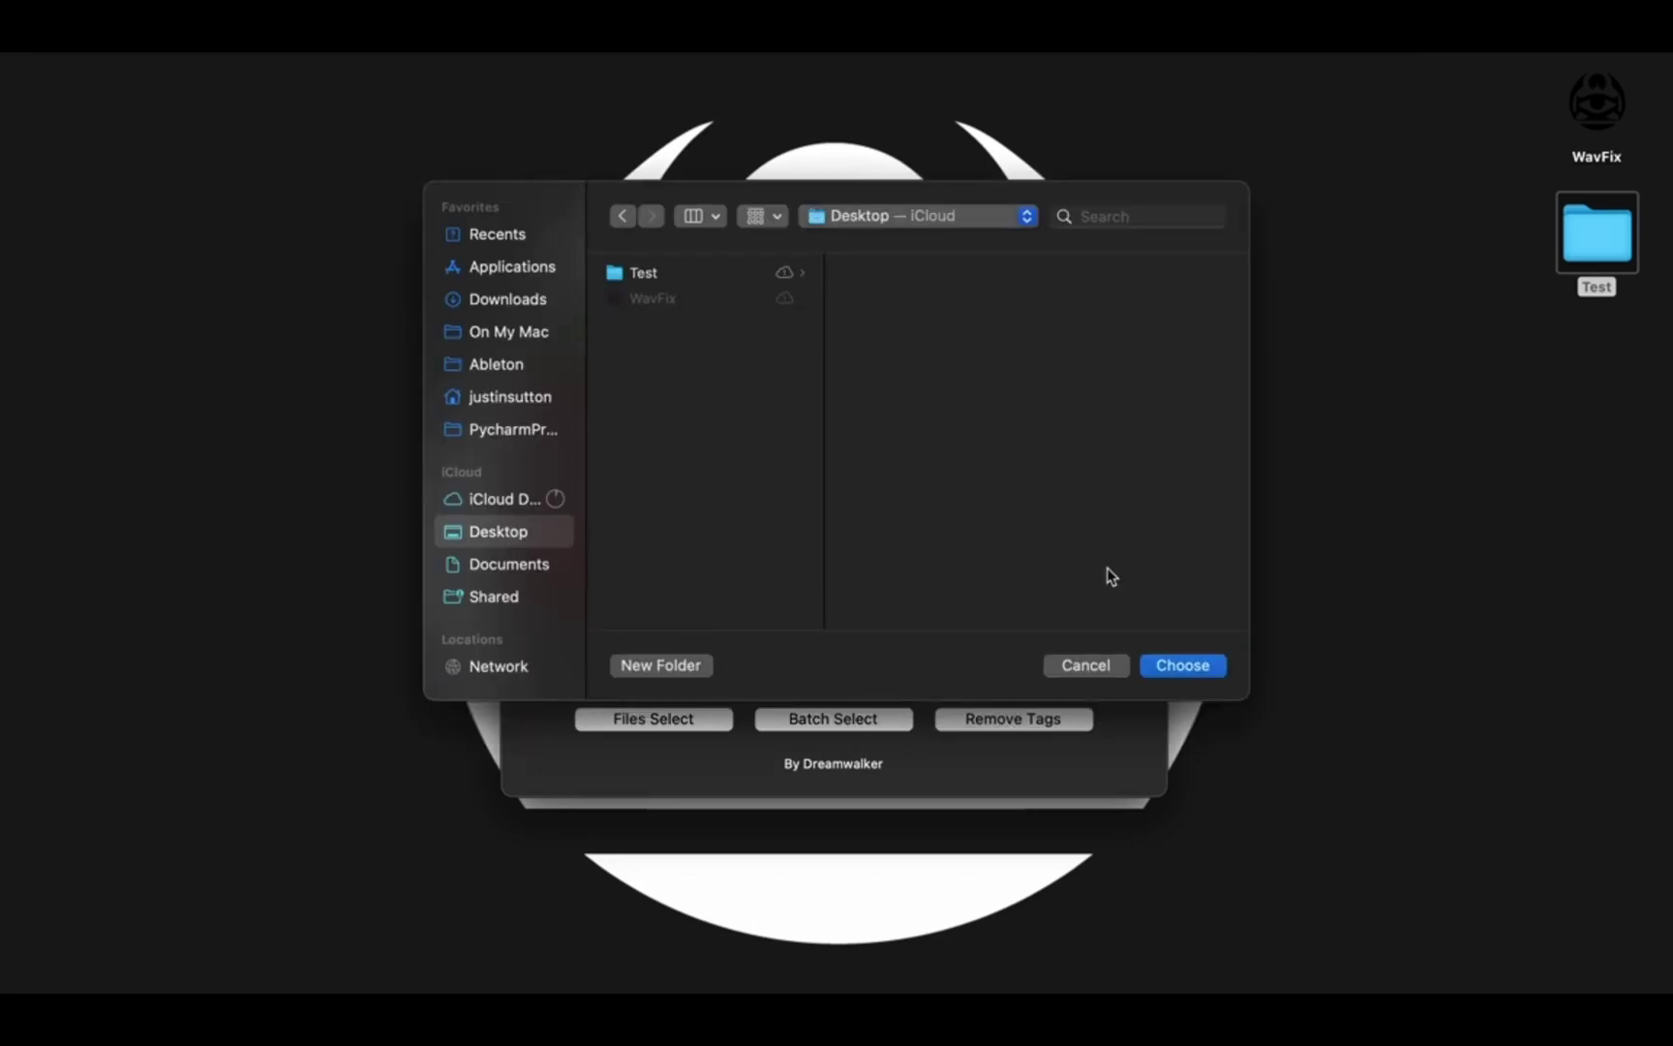
click(1181, 665)
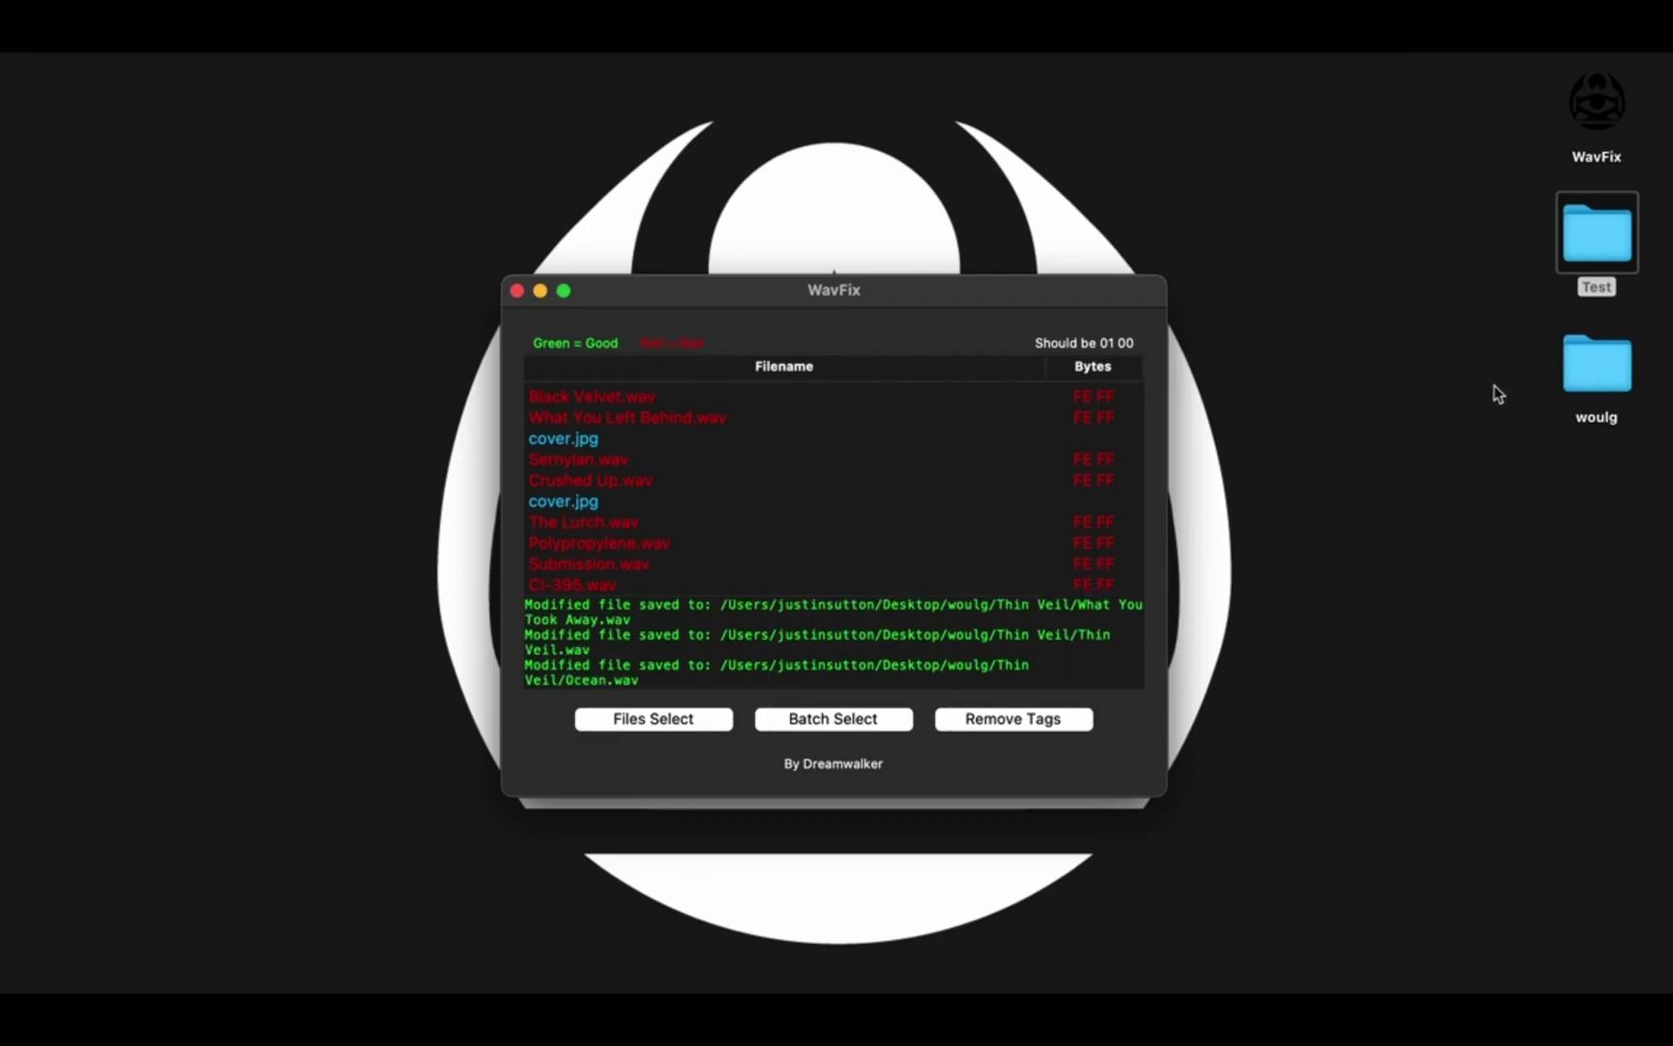
Drag Playlist.txt from Test › woulg into the Test folder and close the Finder window.
click(1596, 243)
double_click(1596, 243)
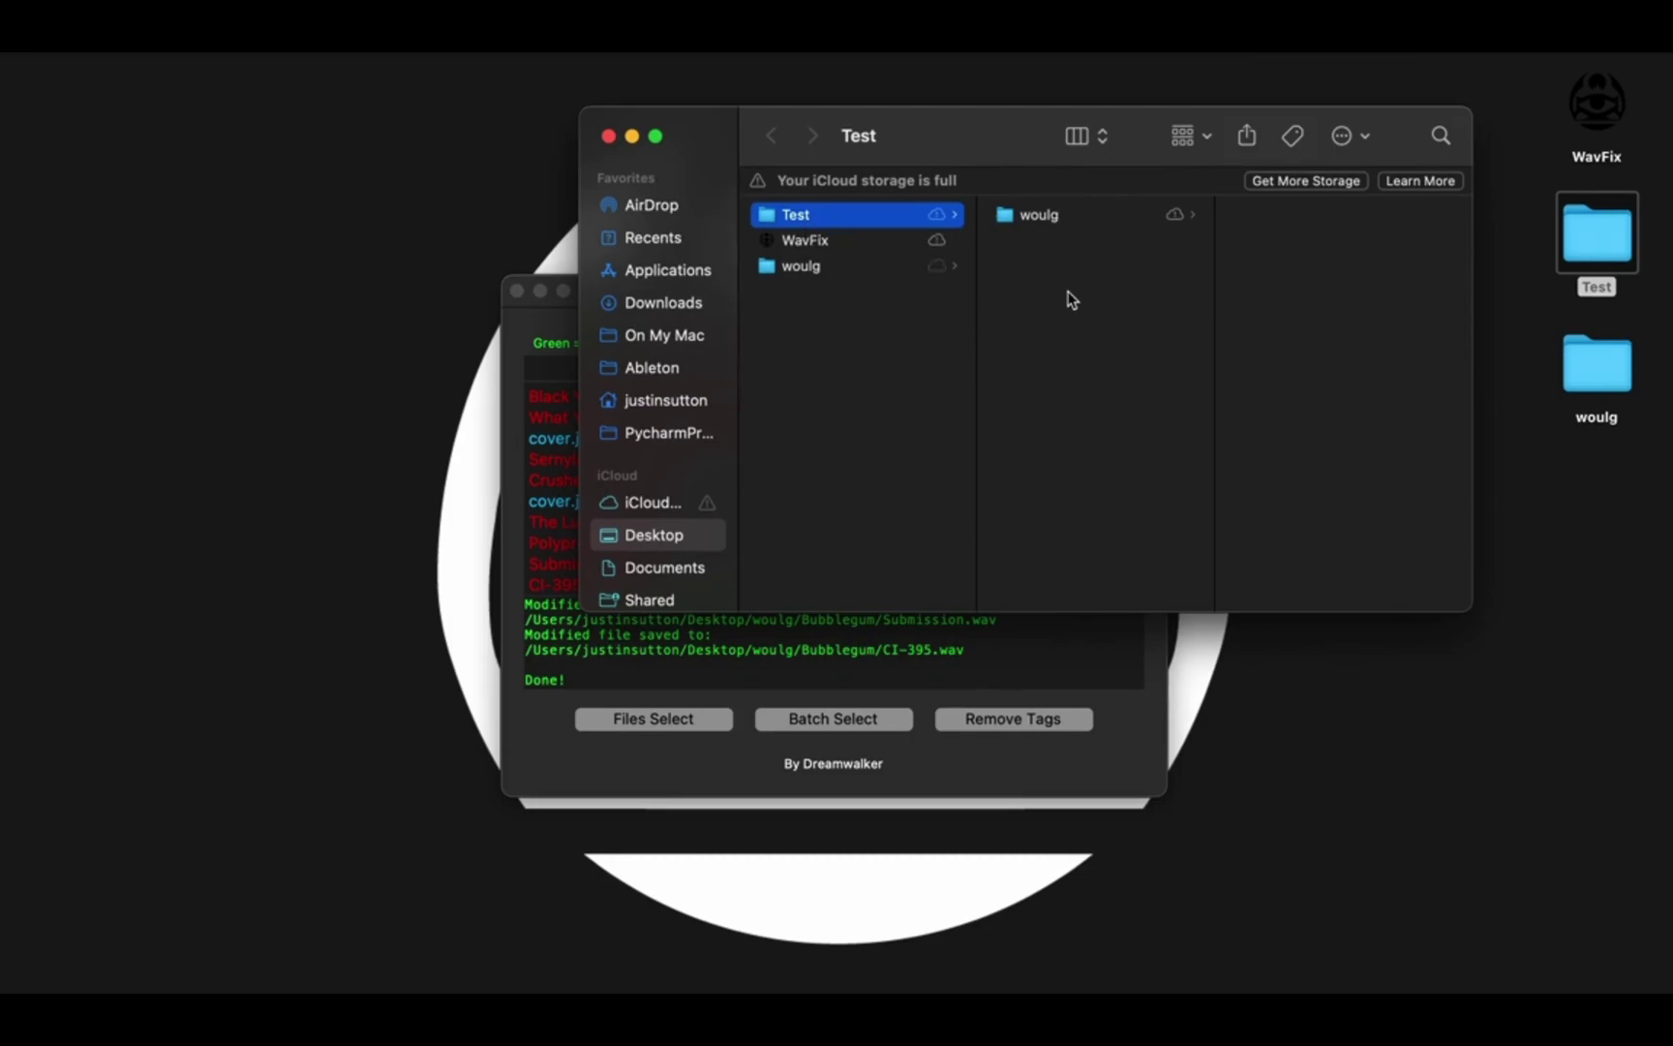
click(1055, 218)
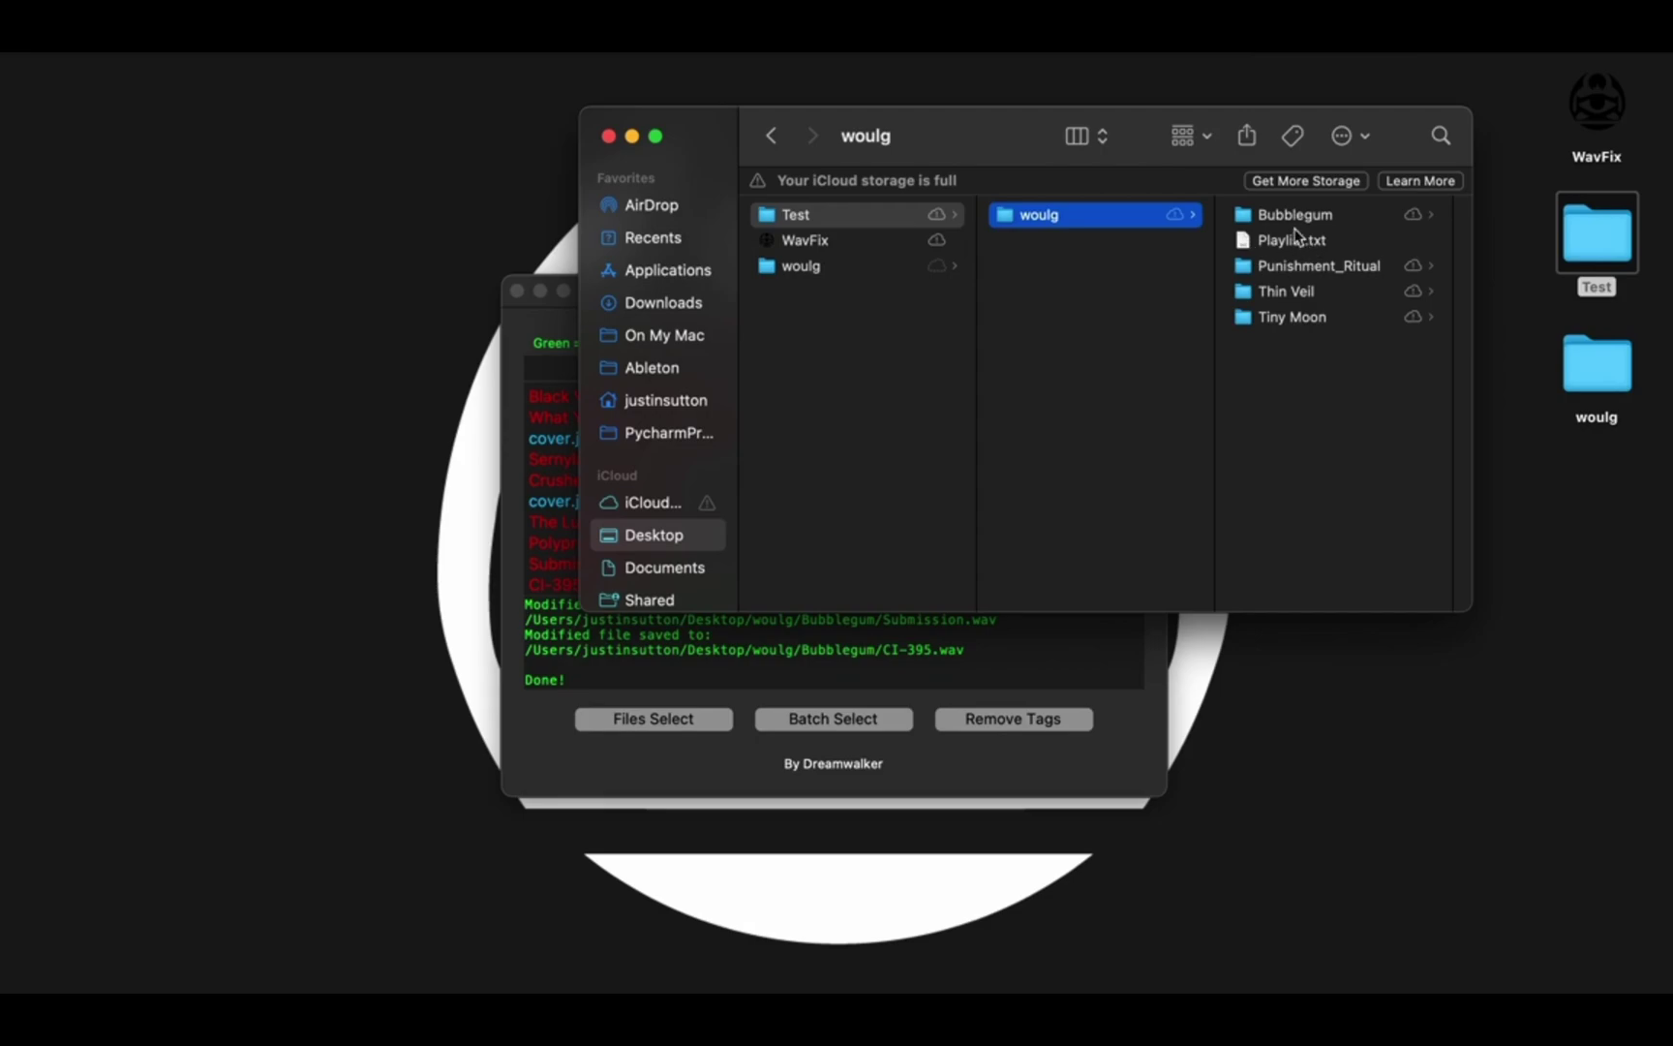
drag(1285, 243, 1065, 310)
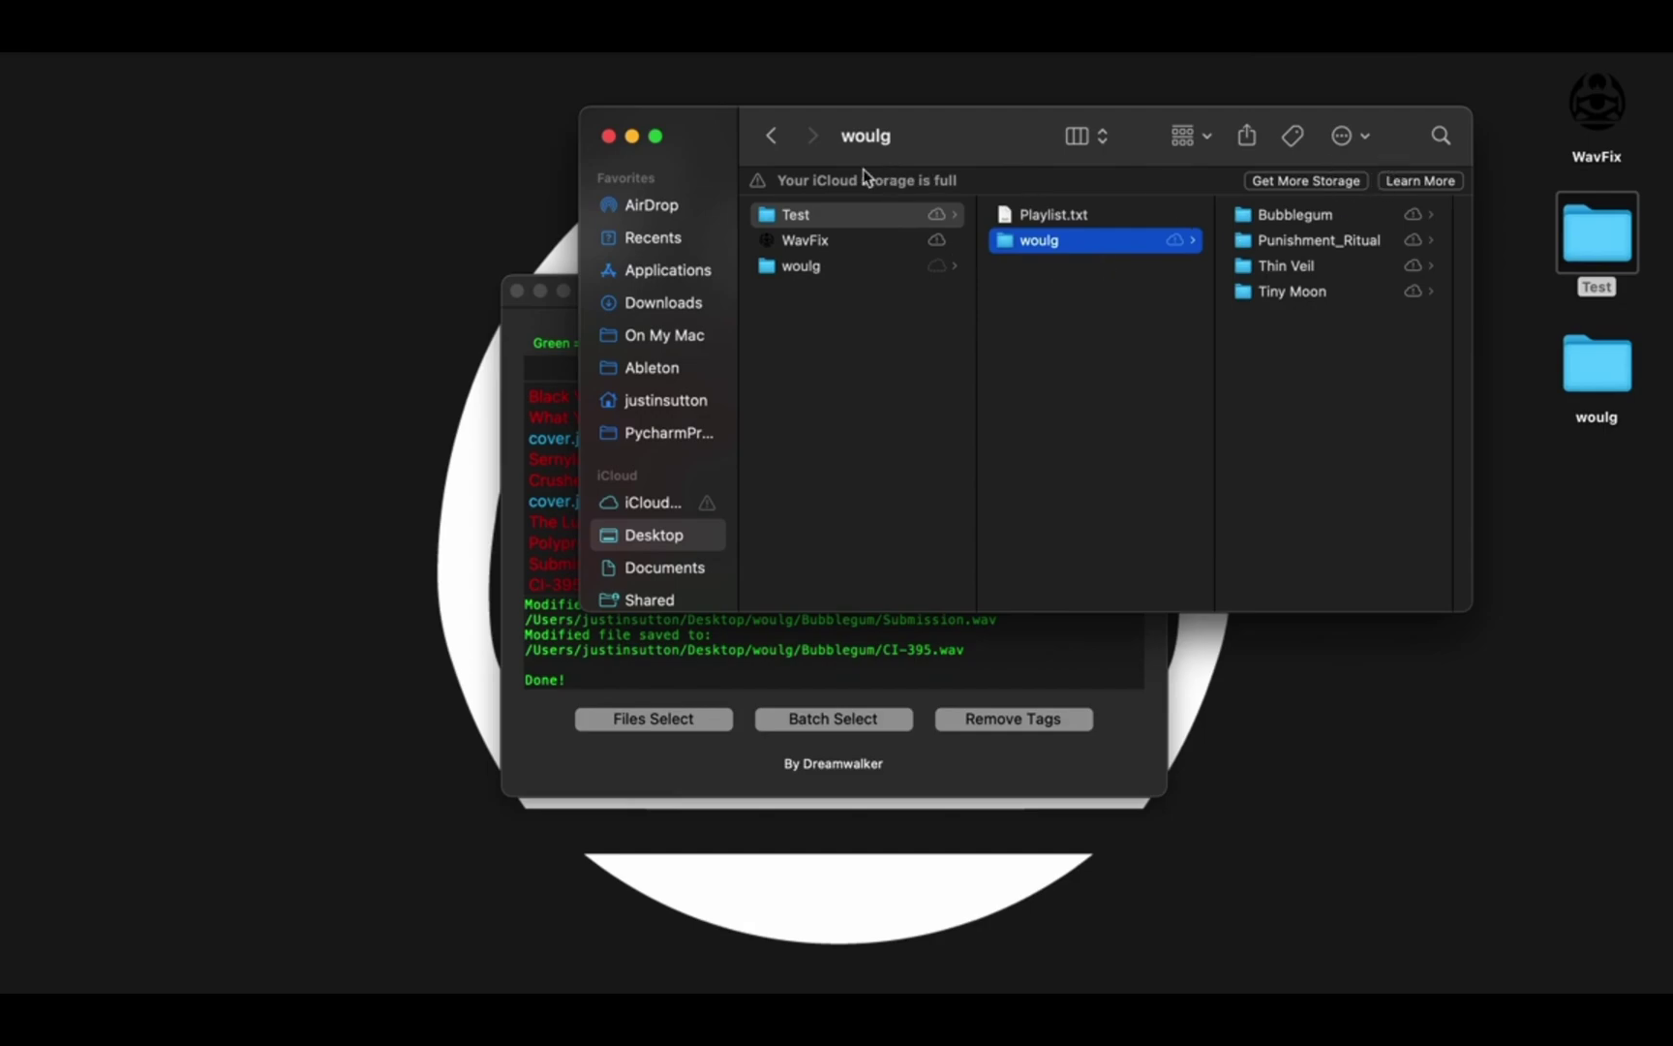
click(609, 137)
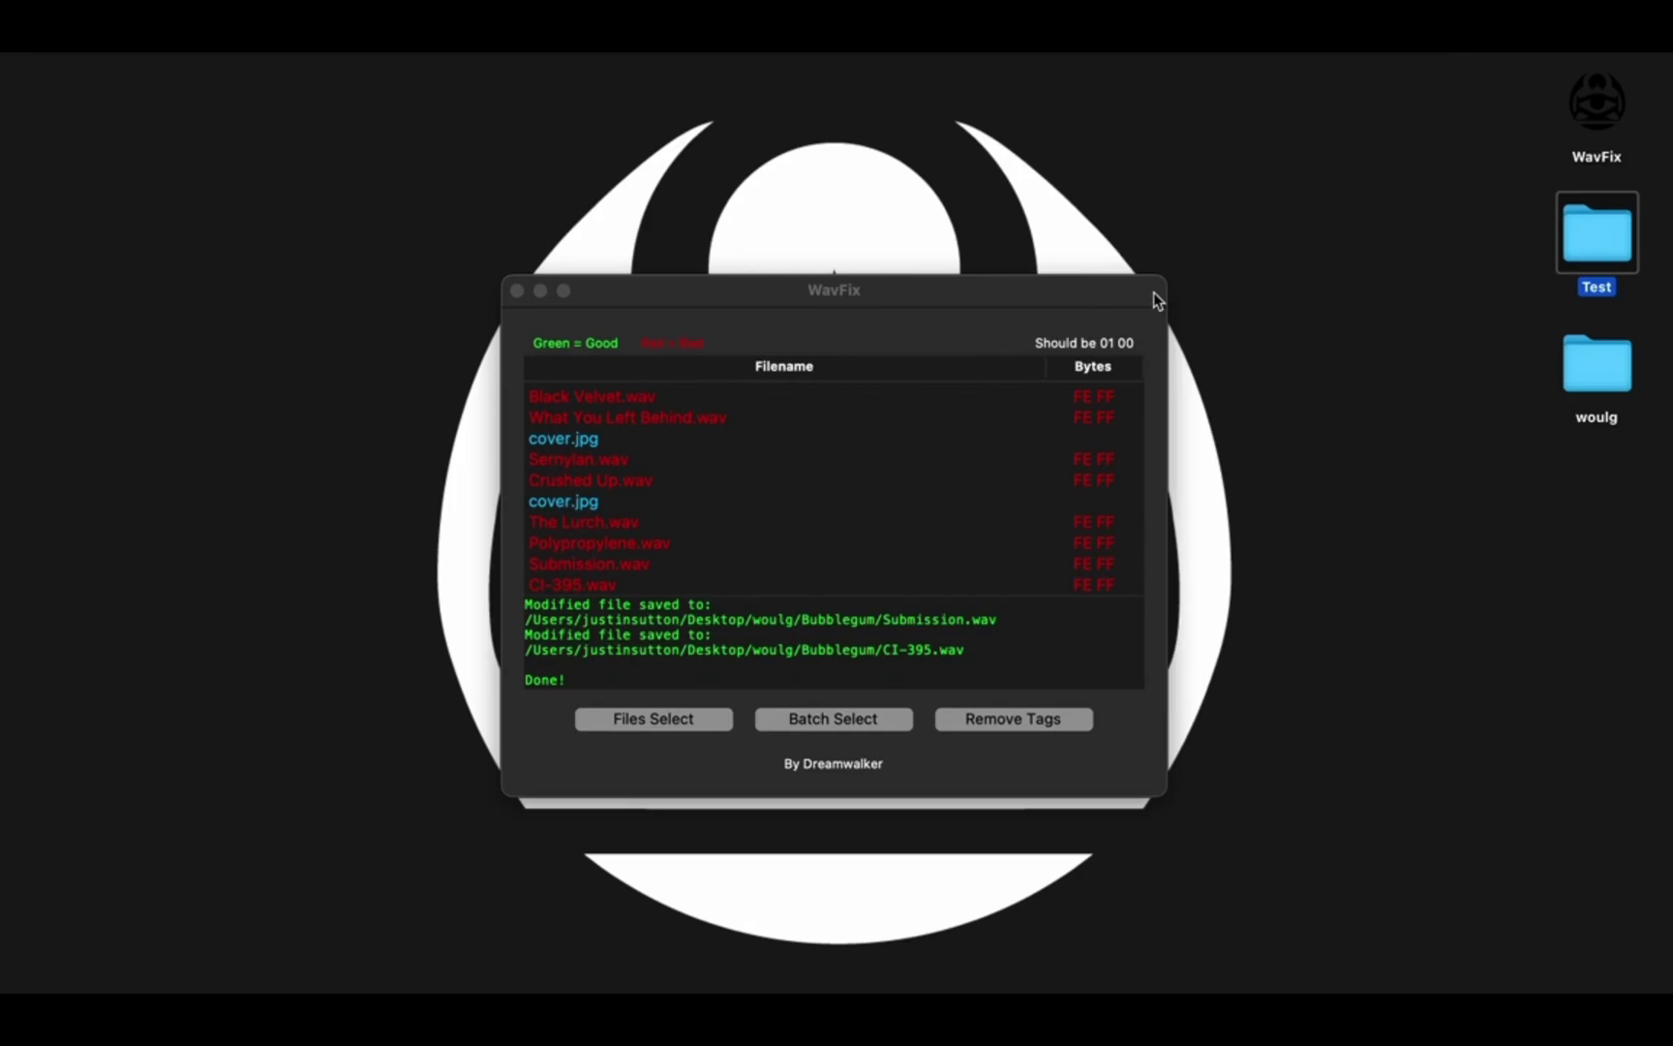
Load Test into WavFix, remove tags to the Desktop without overwriting, then open Test_clean.
click(910, 486)
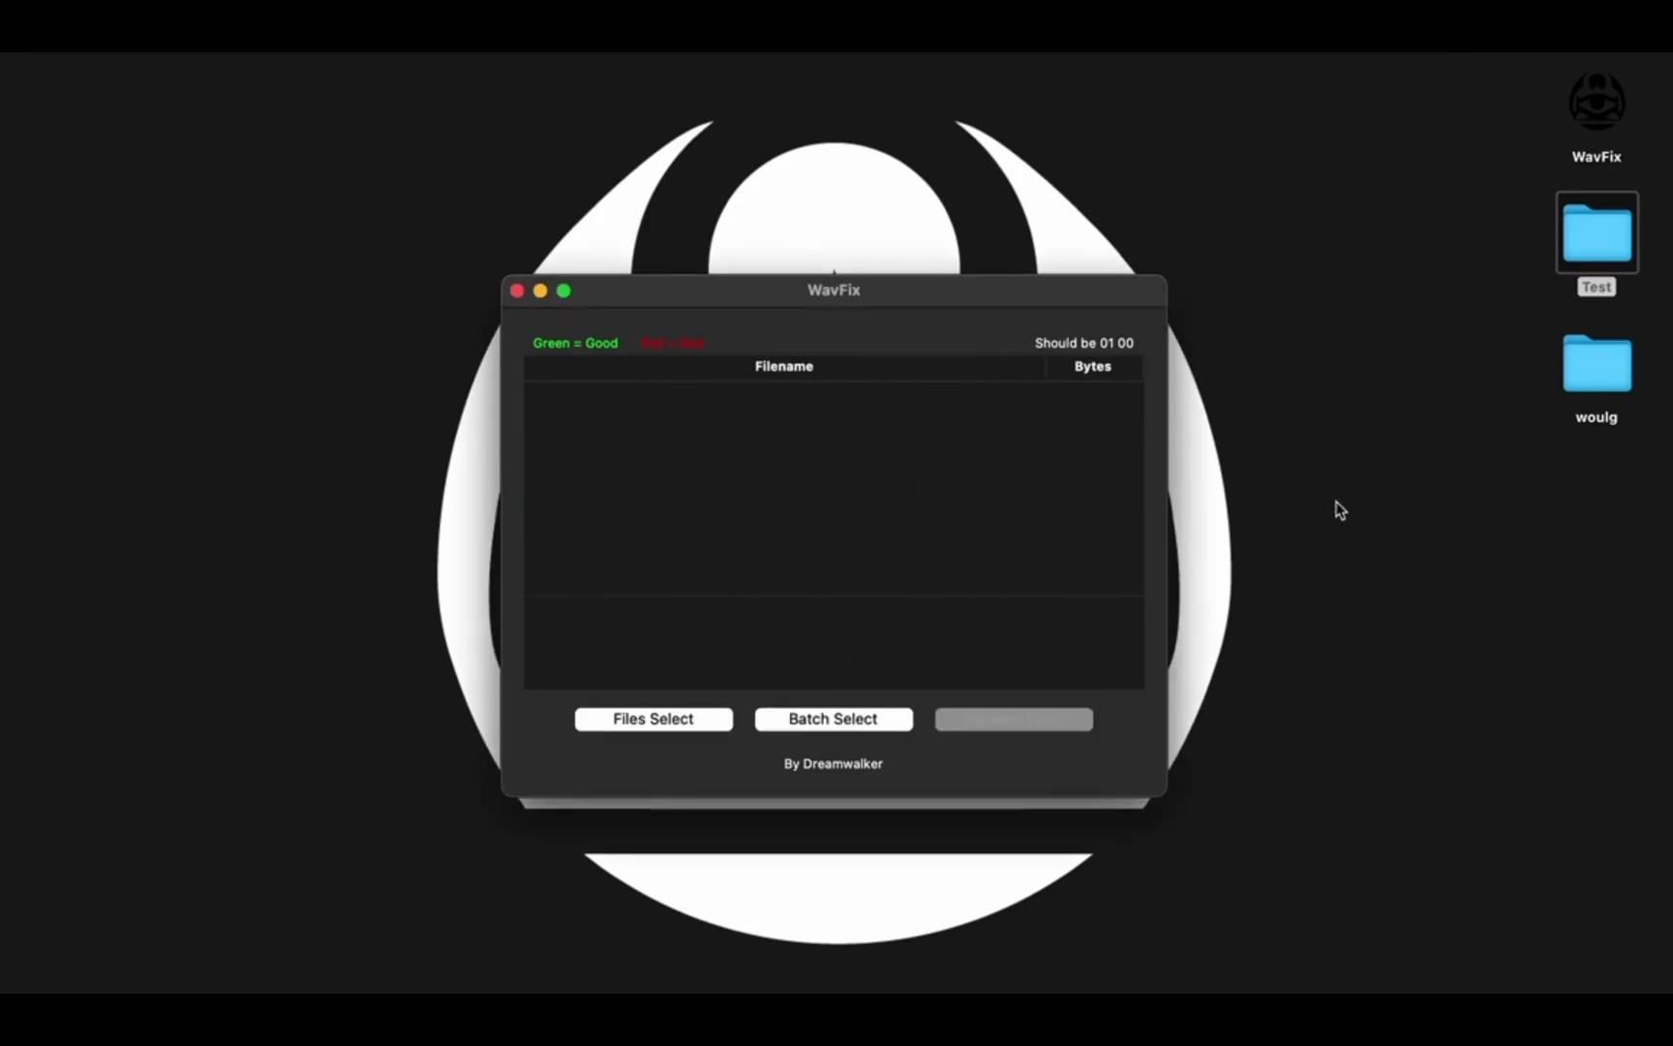
drag(1602, 244, 1142, 457)
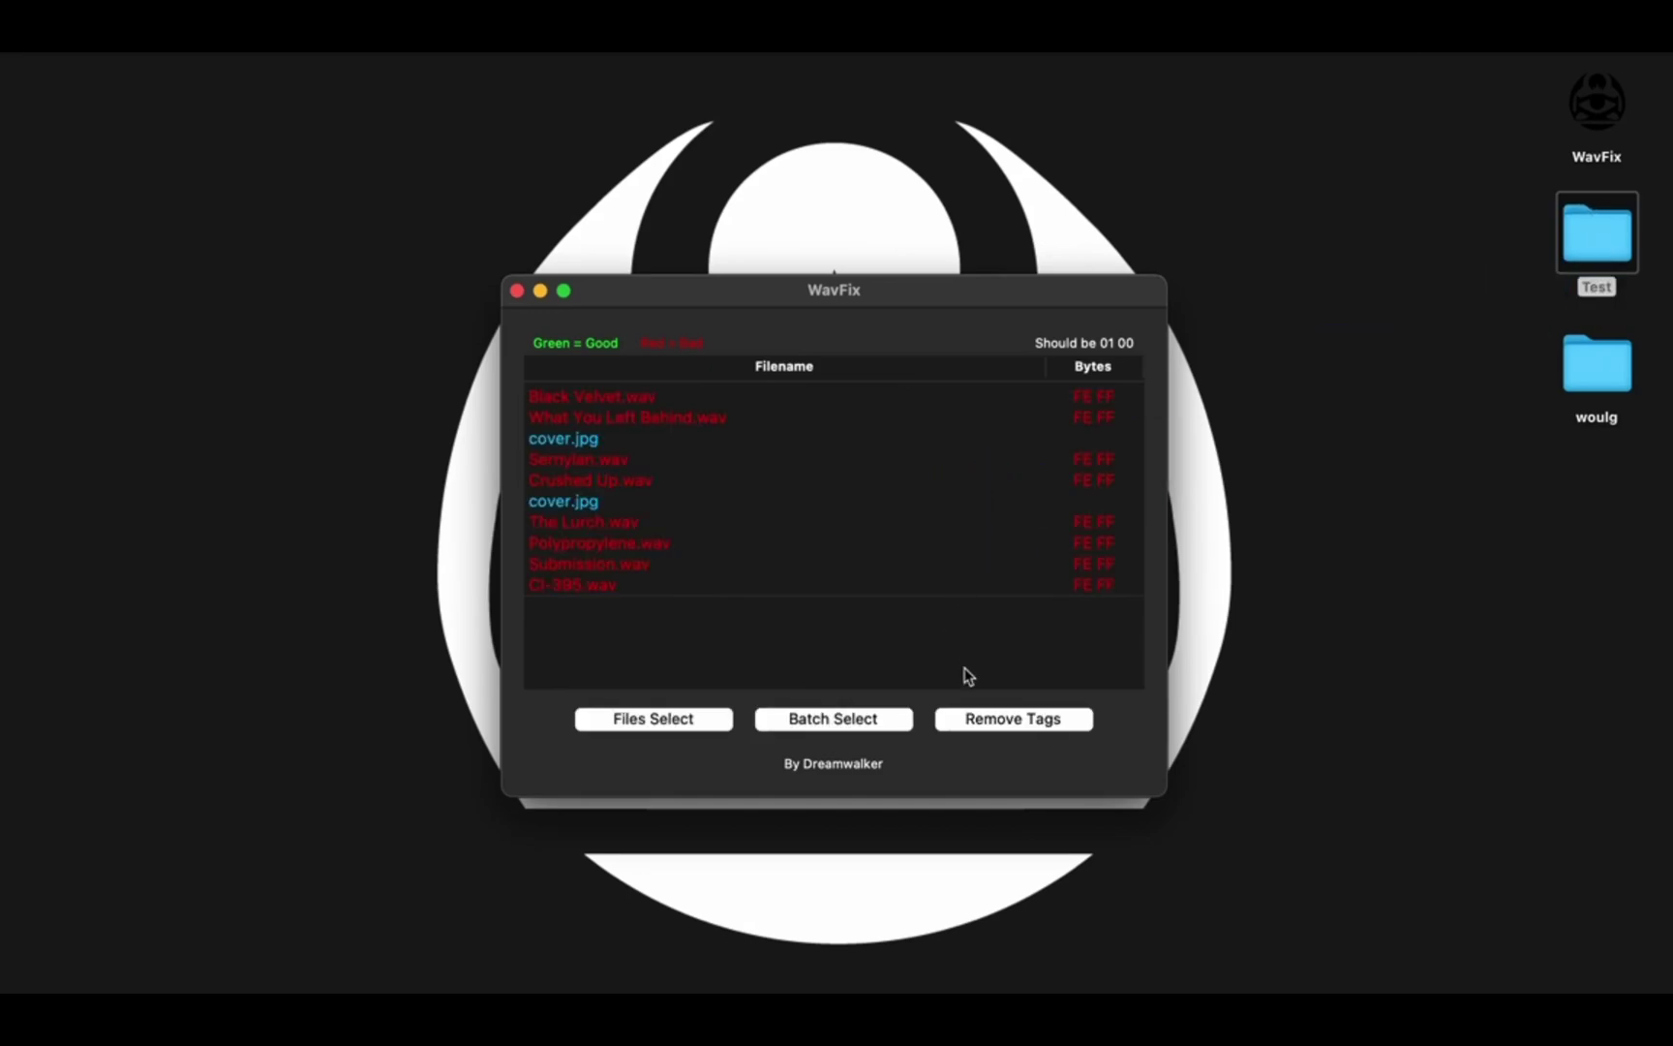
click(1009, 724)
click(508, 534)
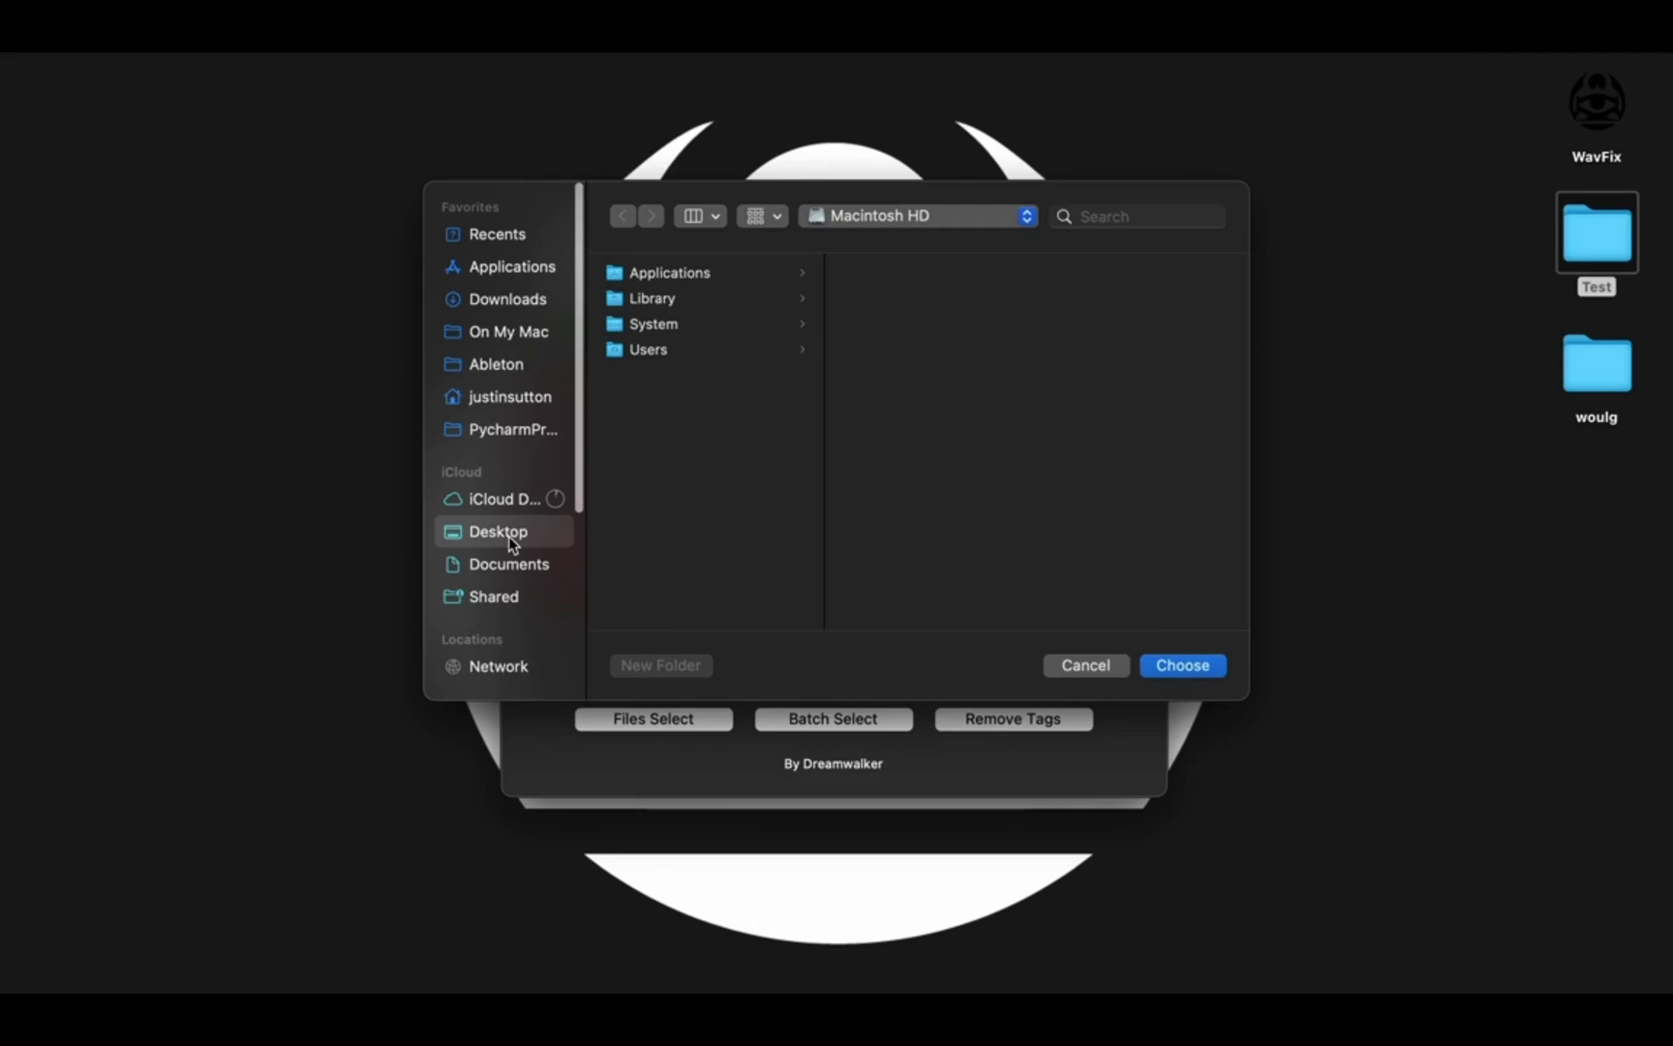
click(1173, 668)
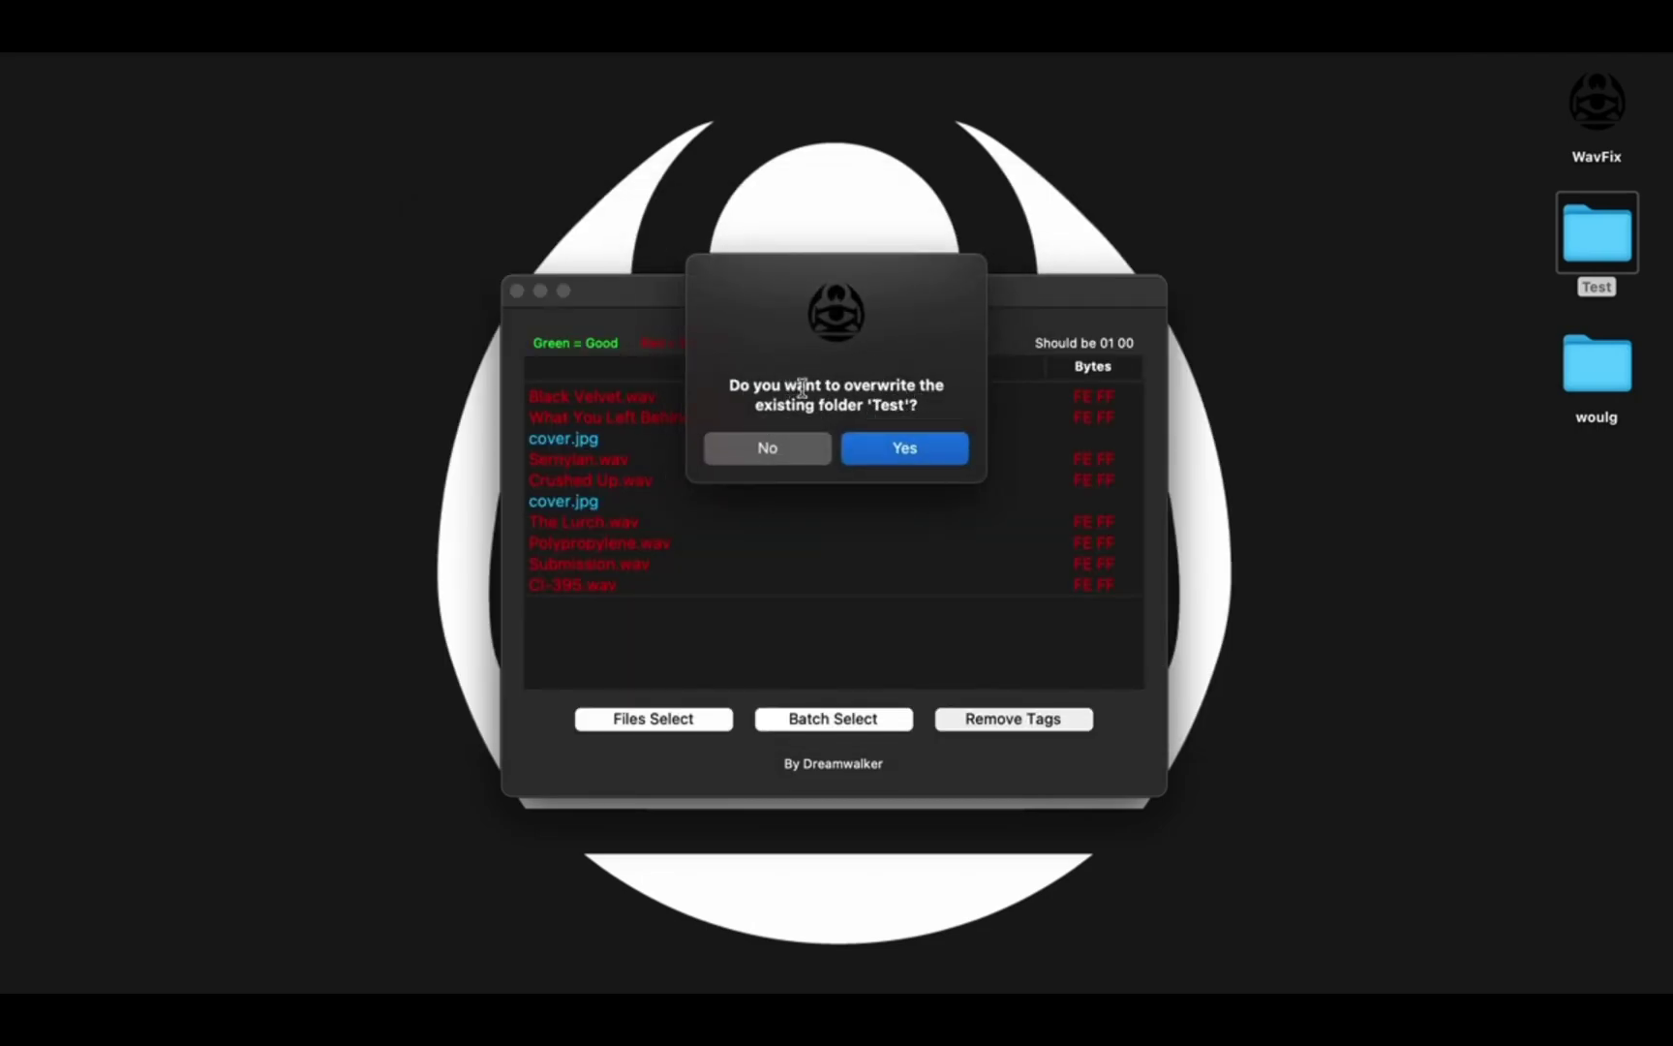
click(765, 454)
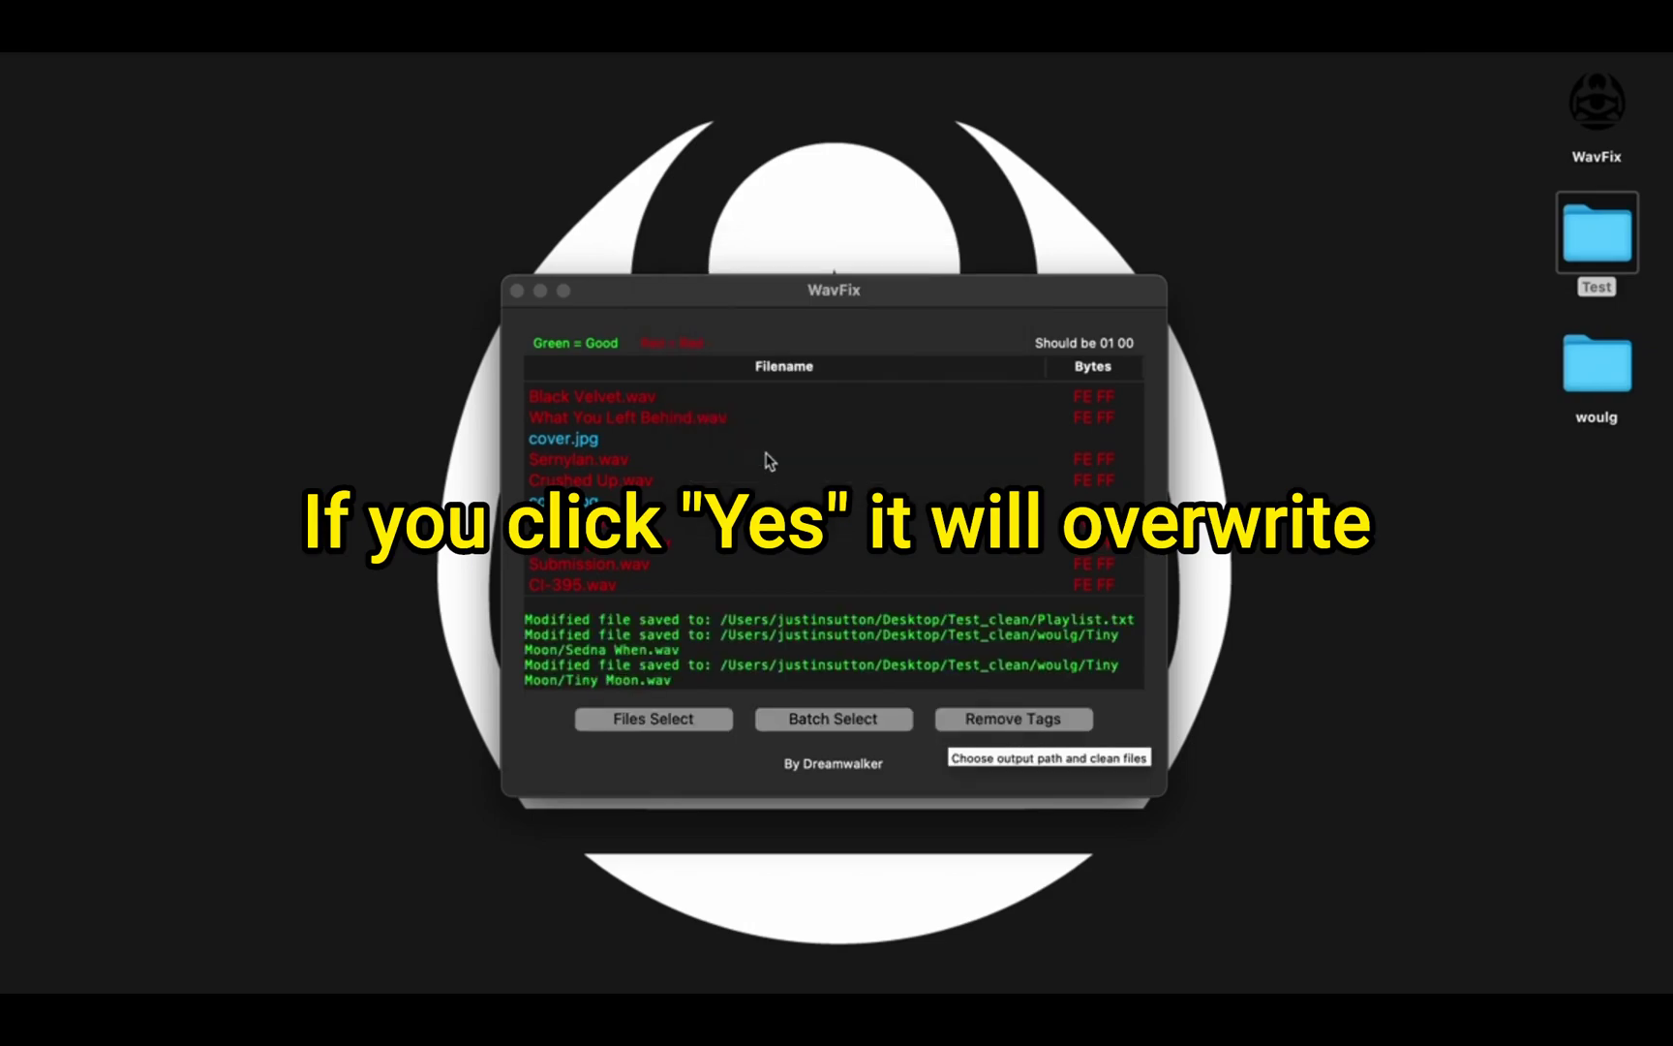
drag(1584, 511, 1340, 353)
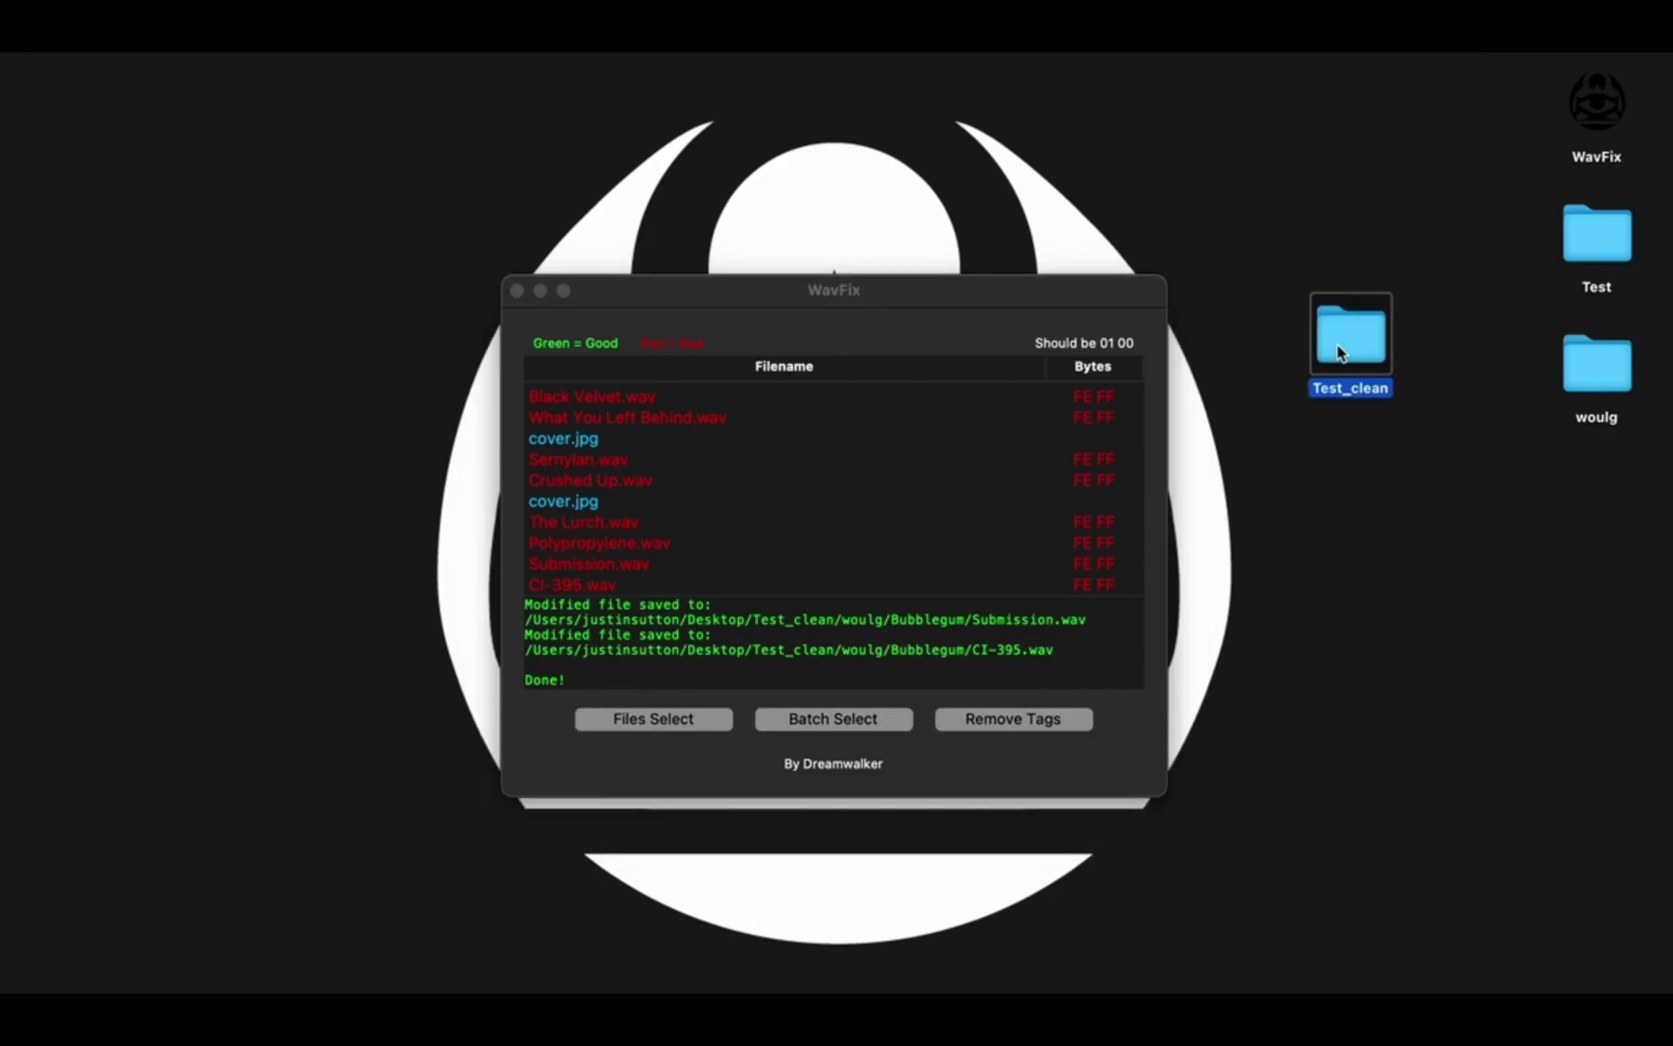
double_click(1339, 352)
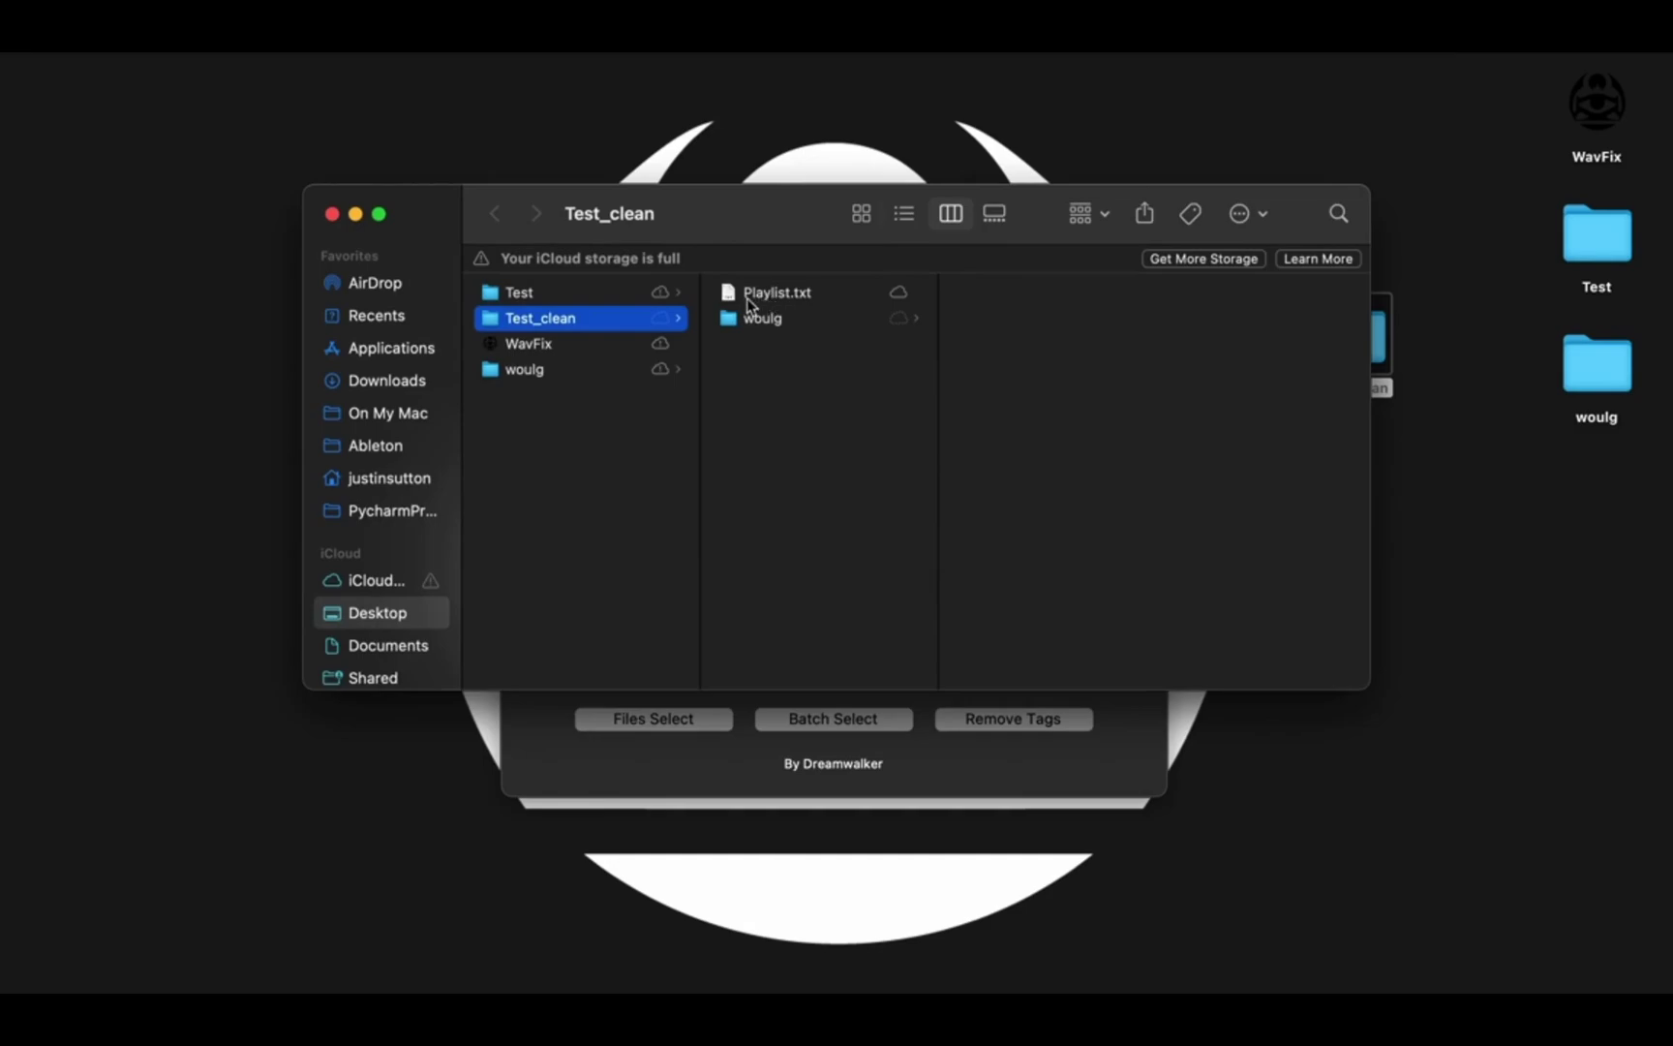
Close the Test_clean Finder window and send the Test_clean desktop folder to the Trash.
click(351, 217)
drag(1269, 240, 1370, 402)
right_click(1360, 338)
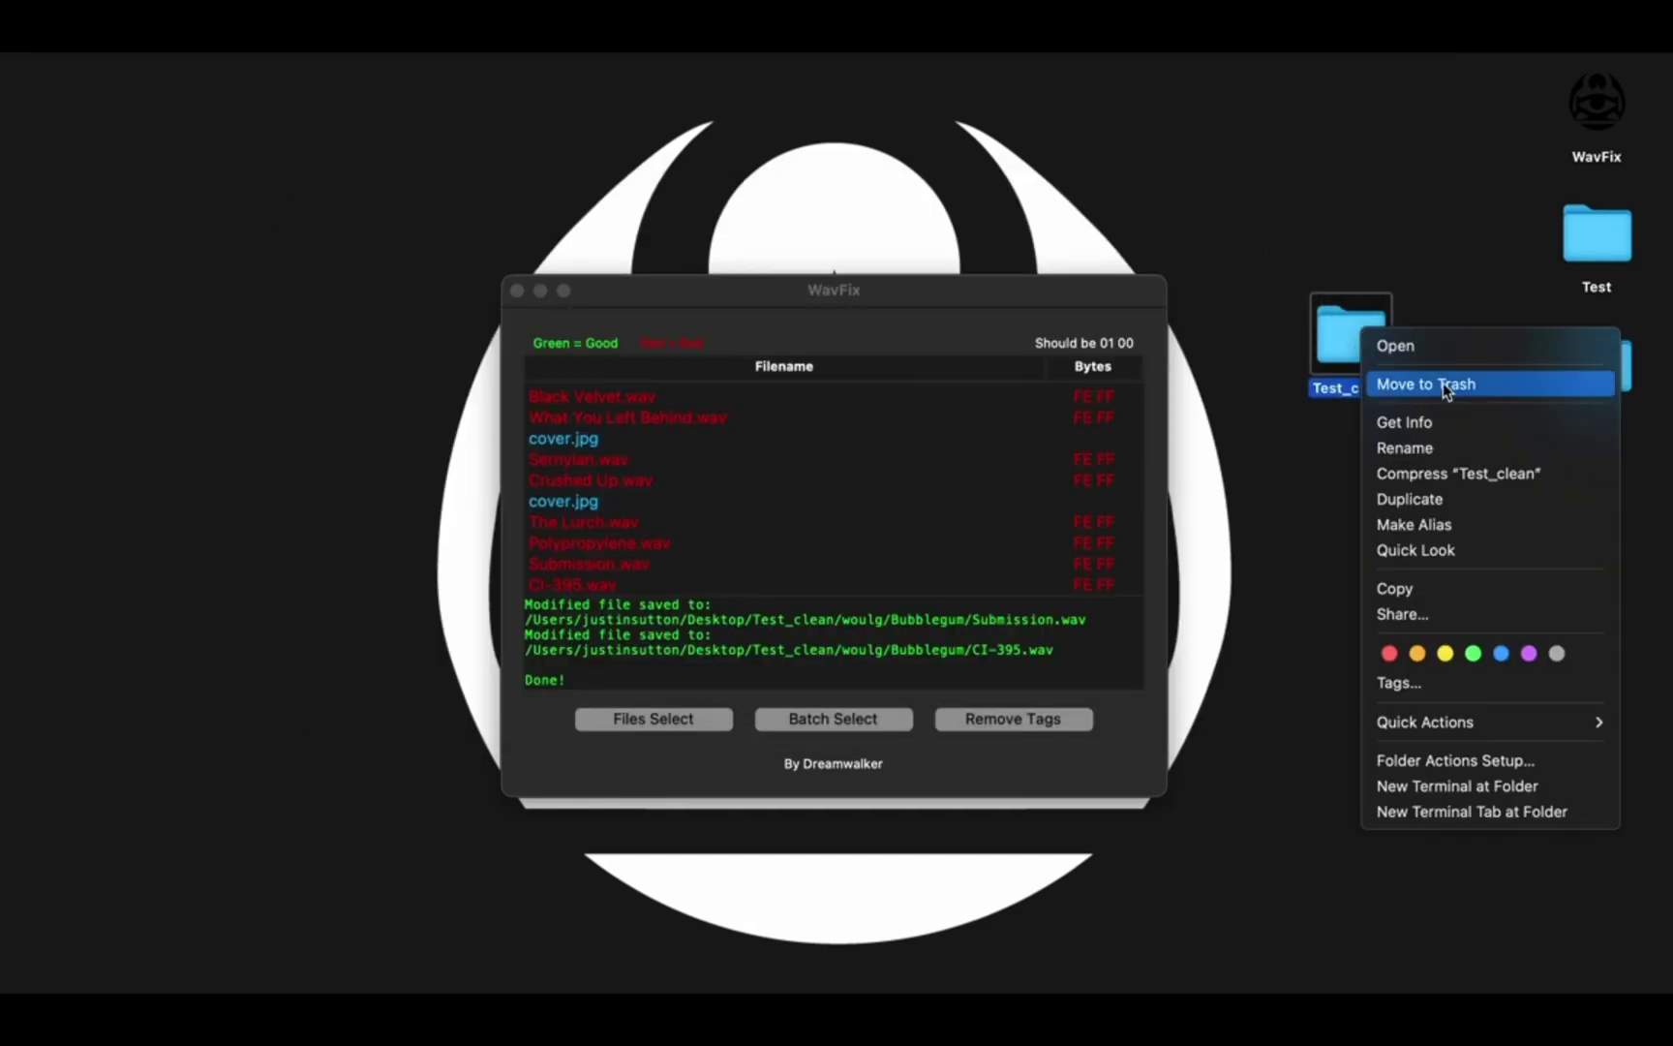
click(1443, 383)
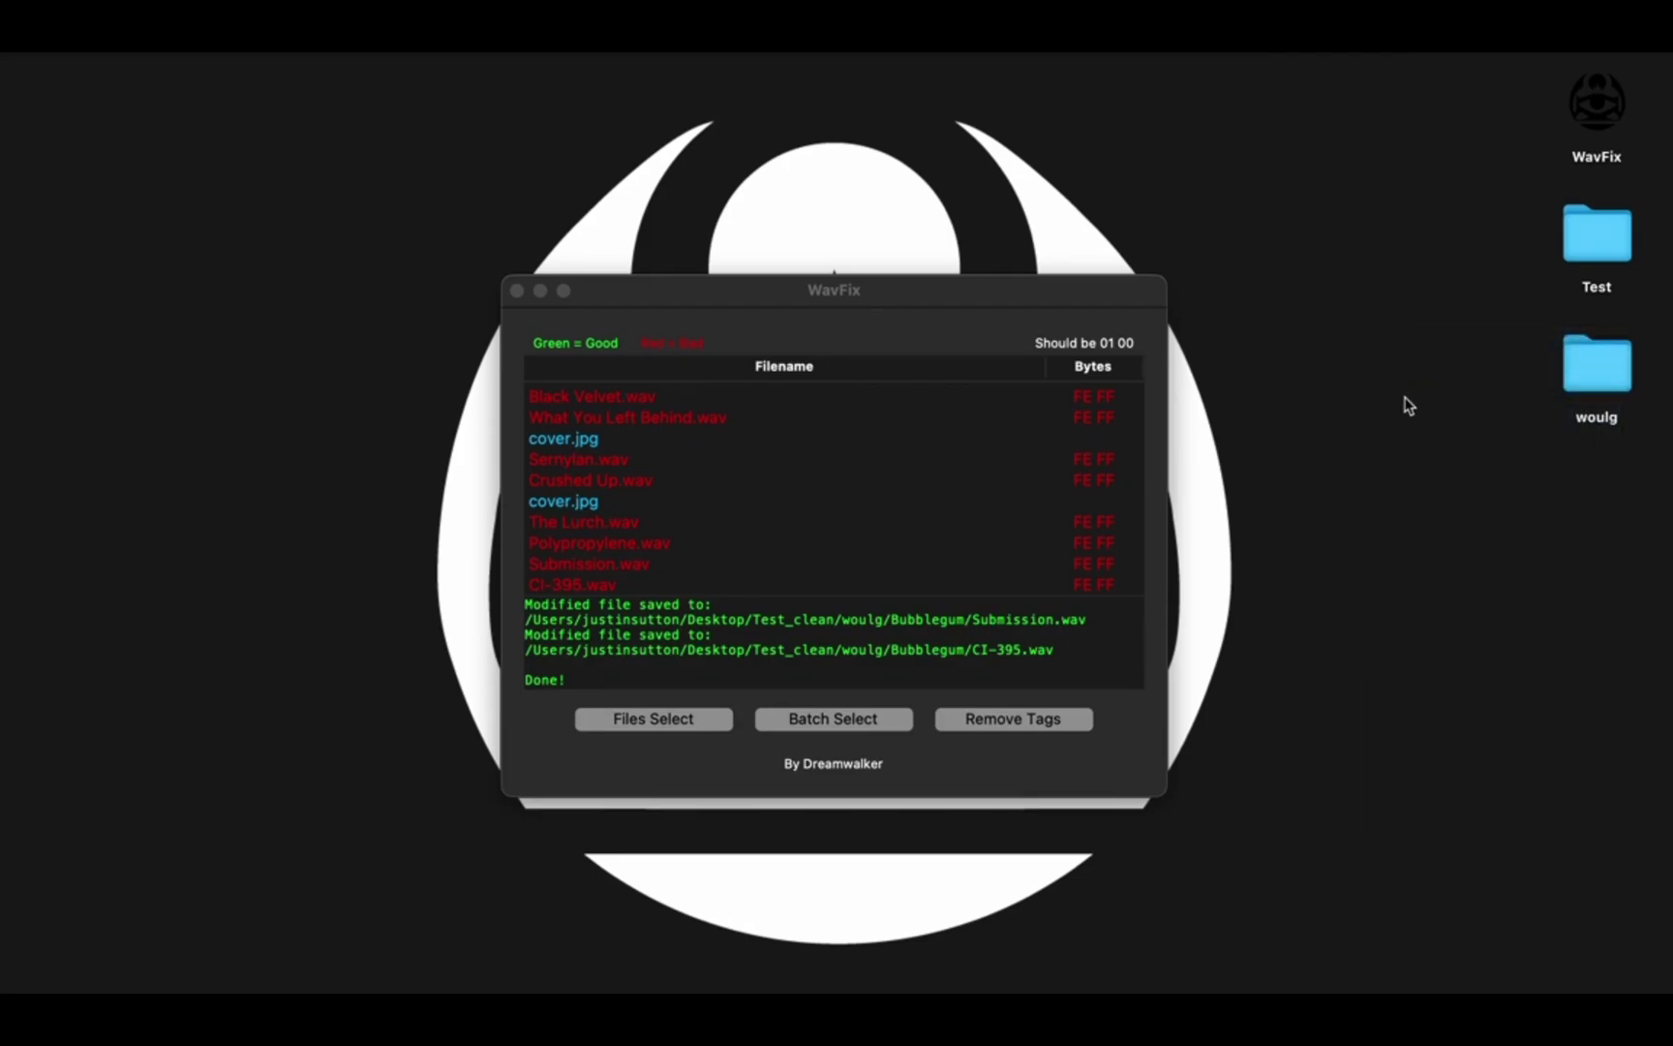
Select all seven files in Test › woulg › Bubblegum and drag them into WavFix.
double_click(1588, 237)
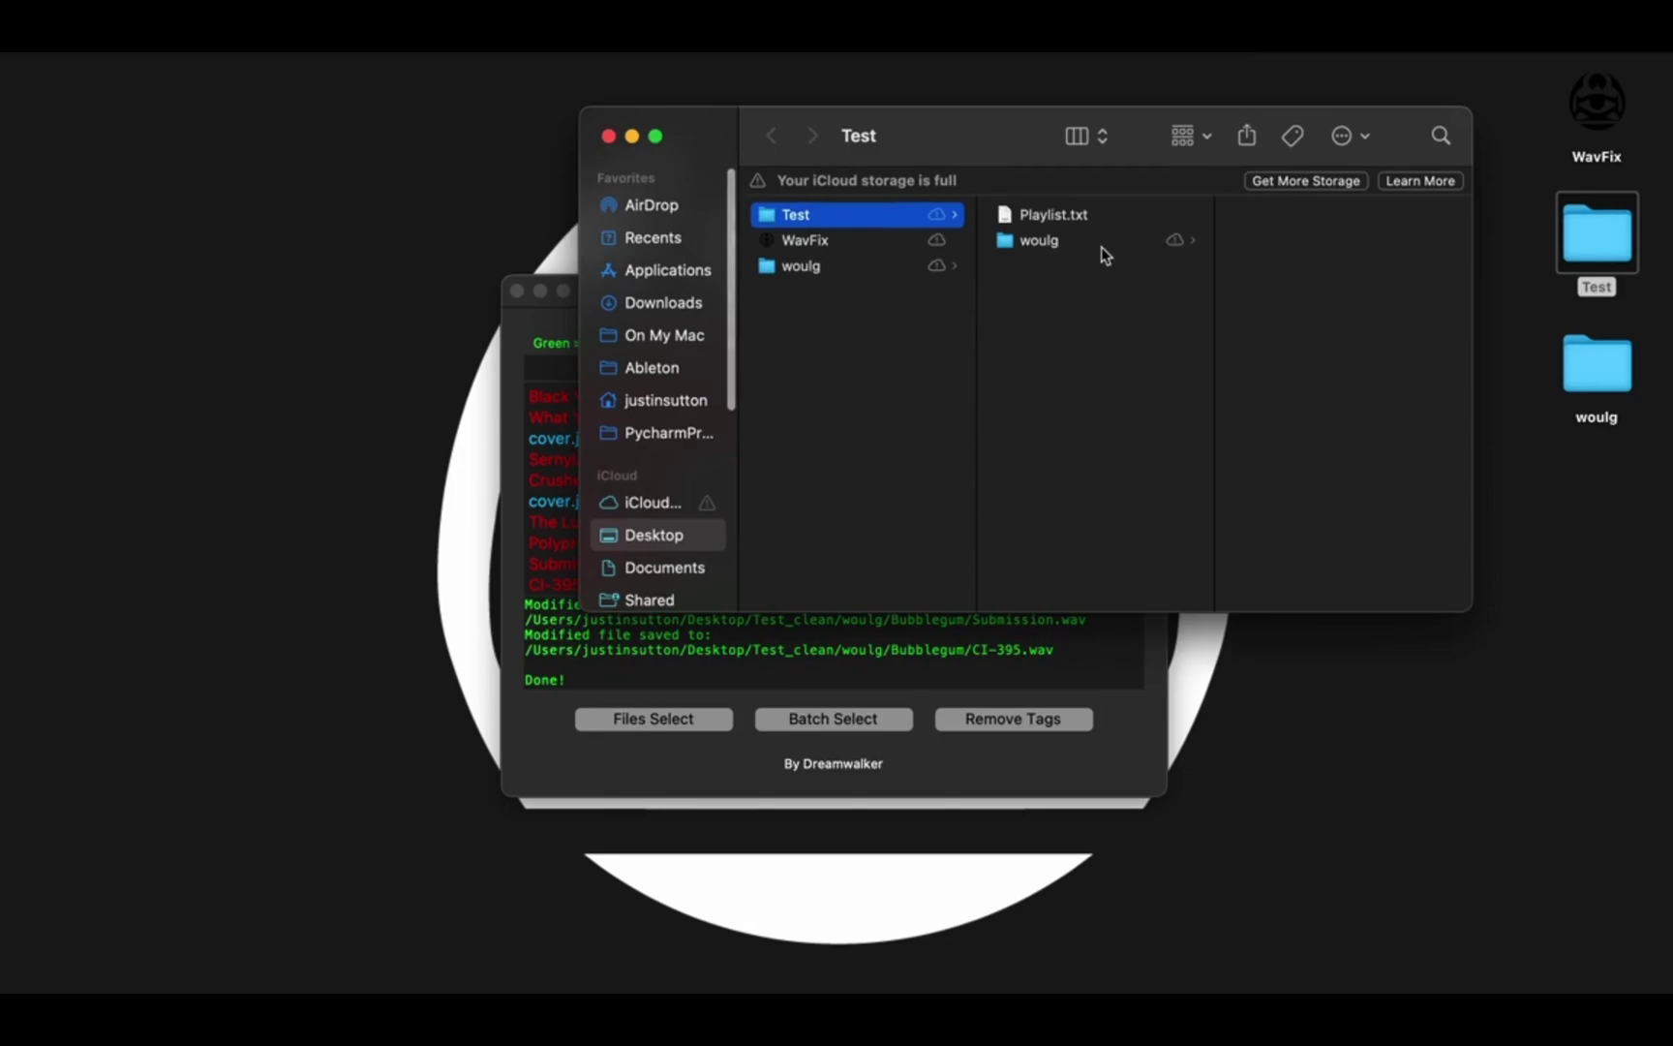
click(1089, 239)
click(1322, 213)
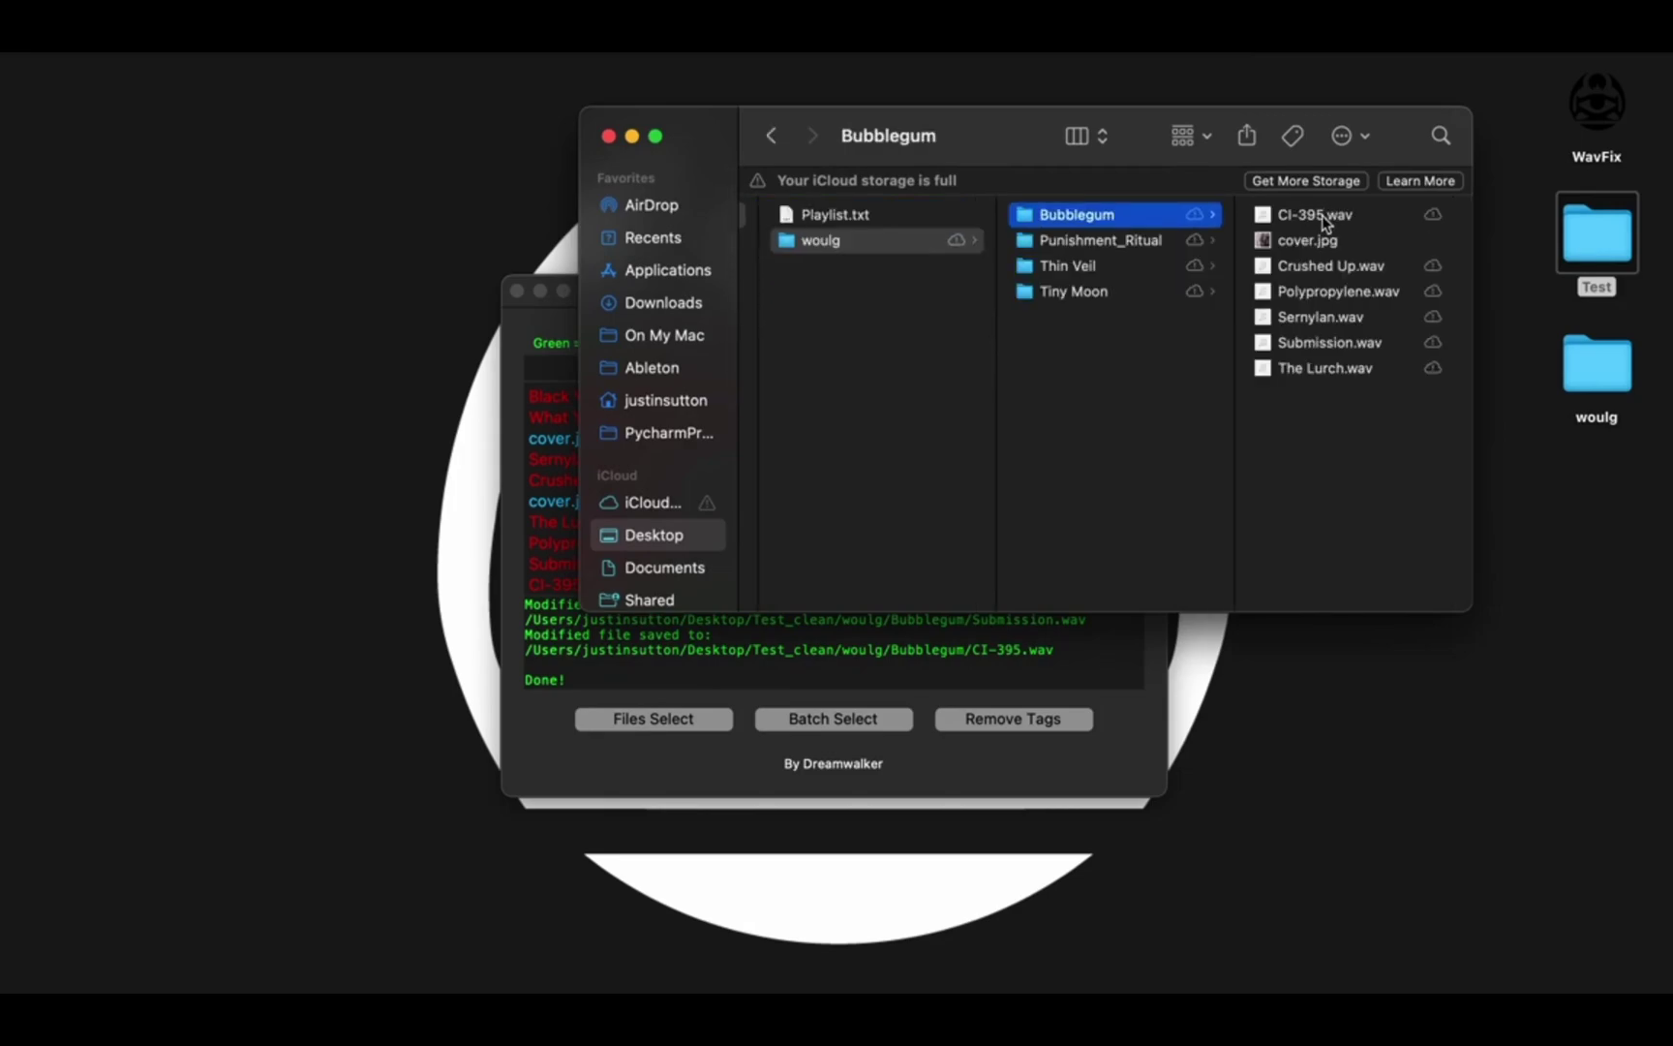
drag(1288, 426, 1282, 182)
drag(996, 145, 1344, 158)
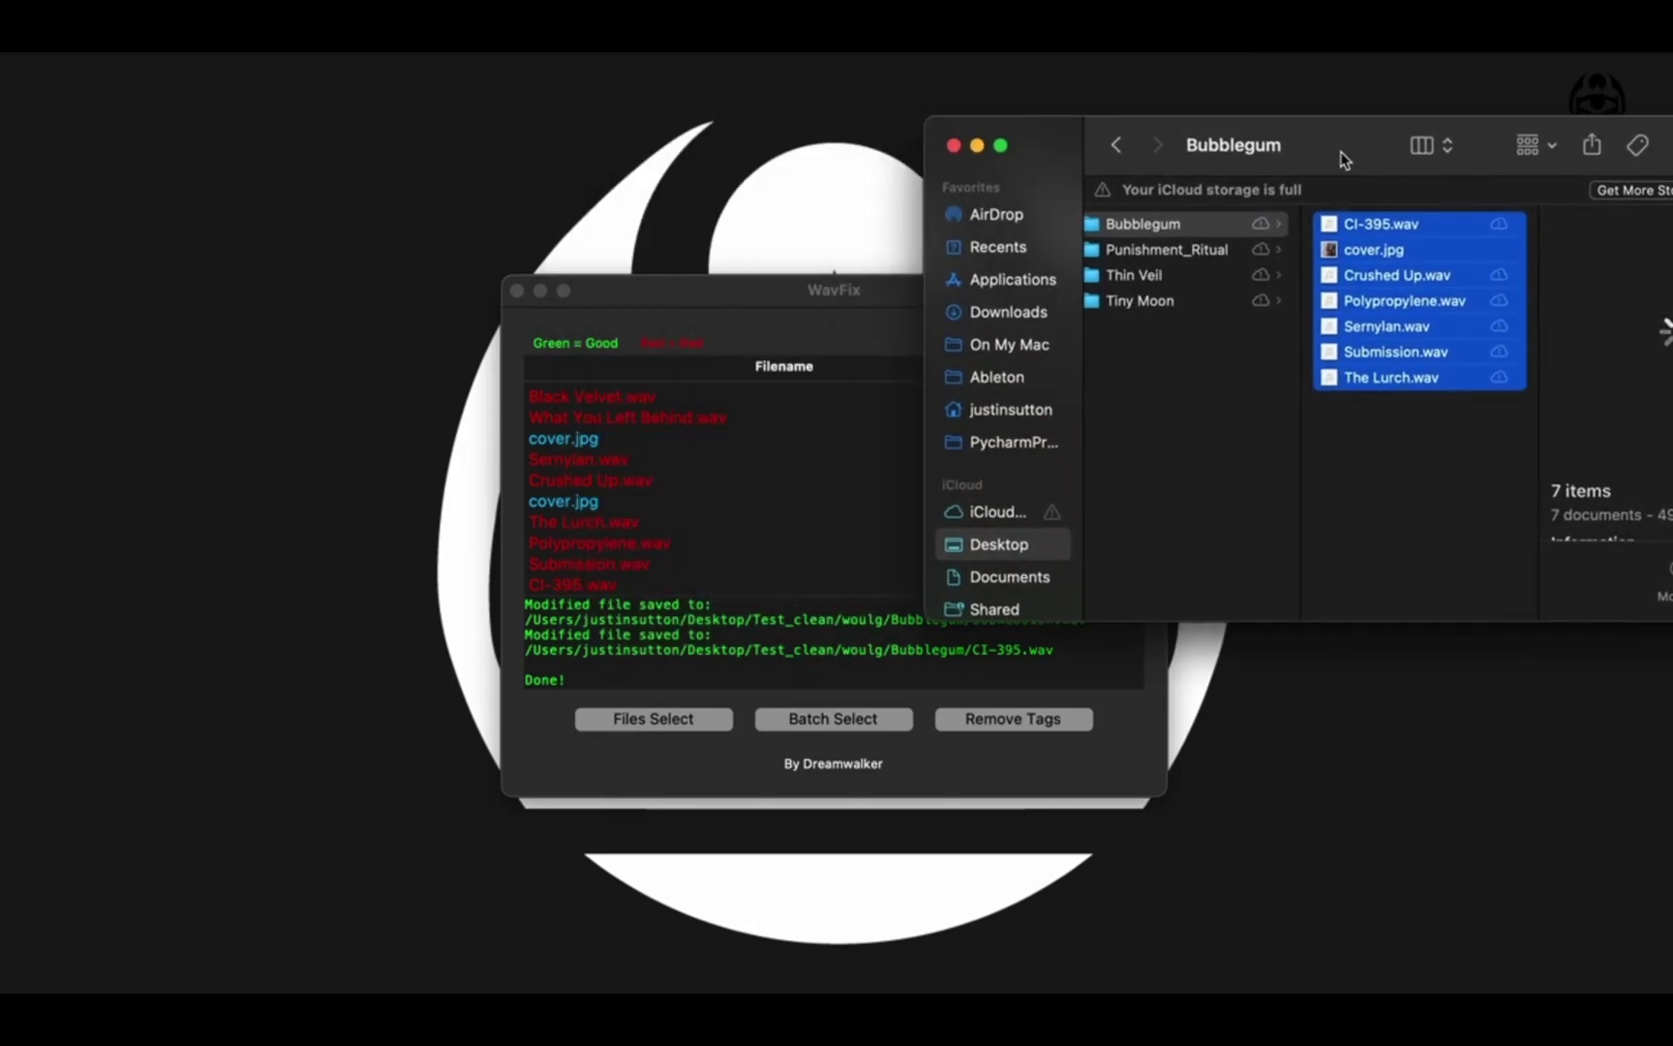
drag(1419, 286, 768, 472)
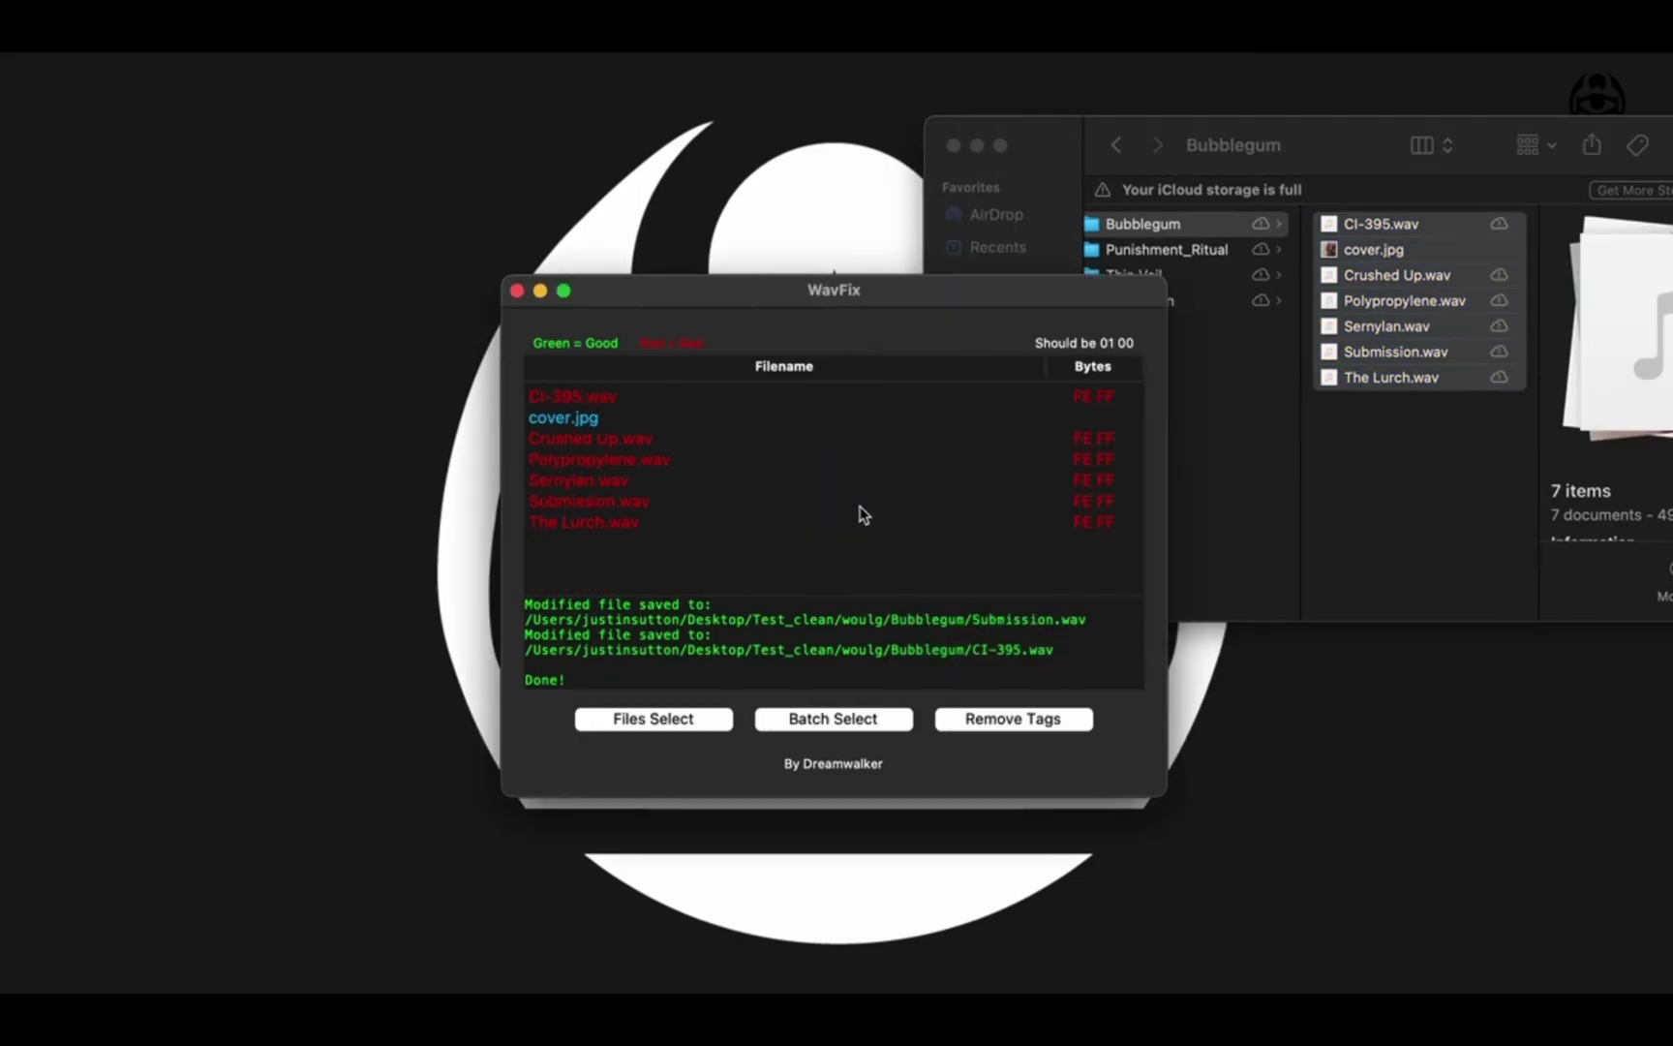
click(1372, 407)
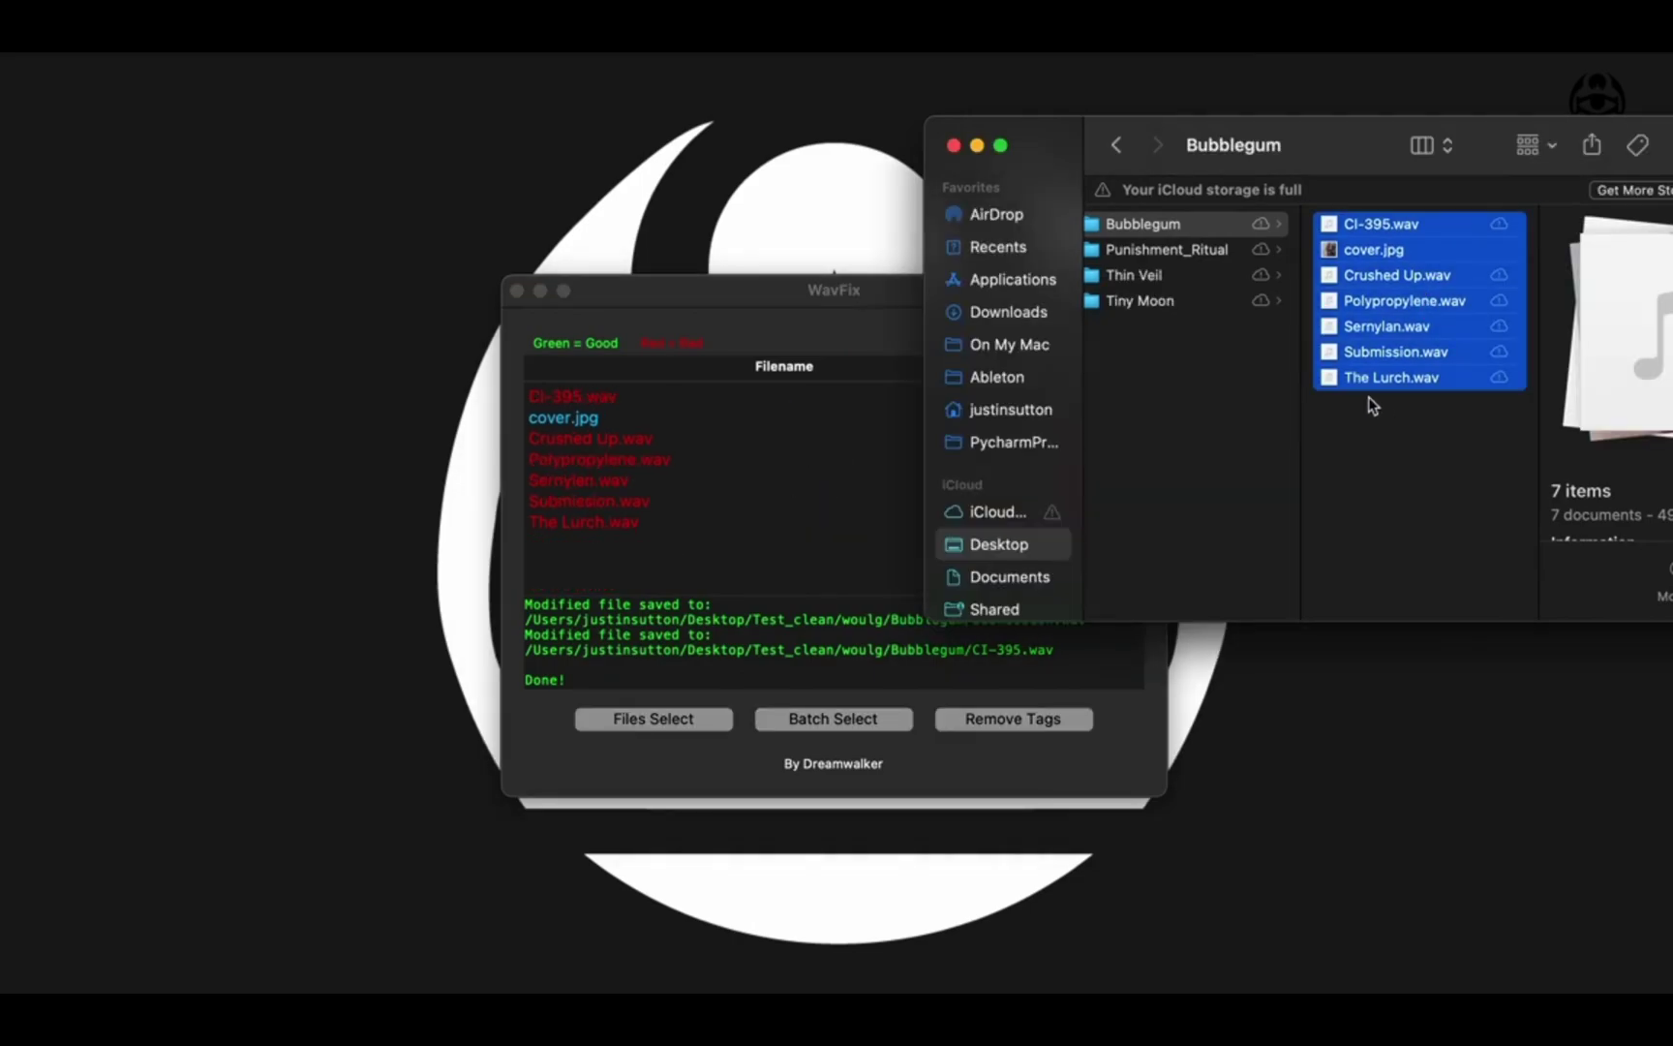
click(1384, 432)
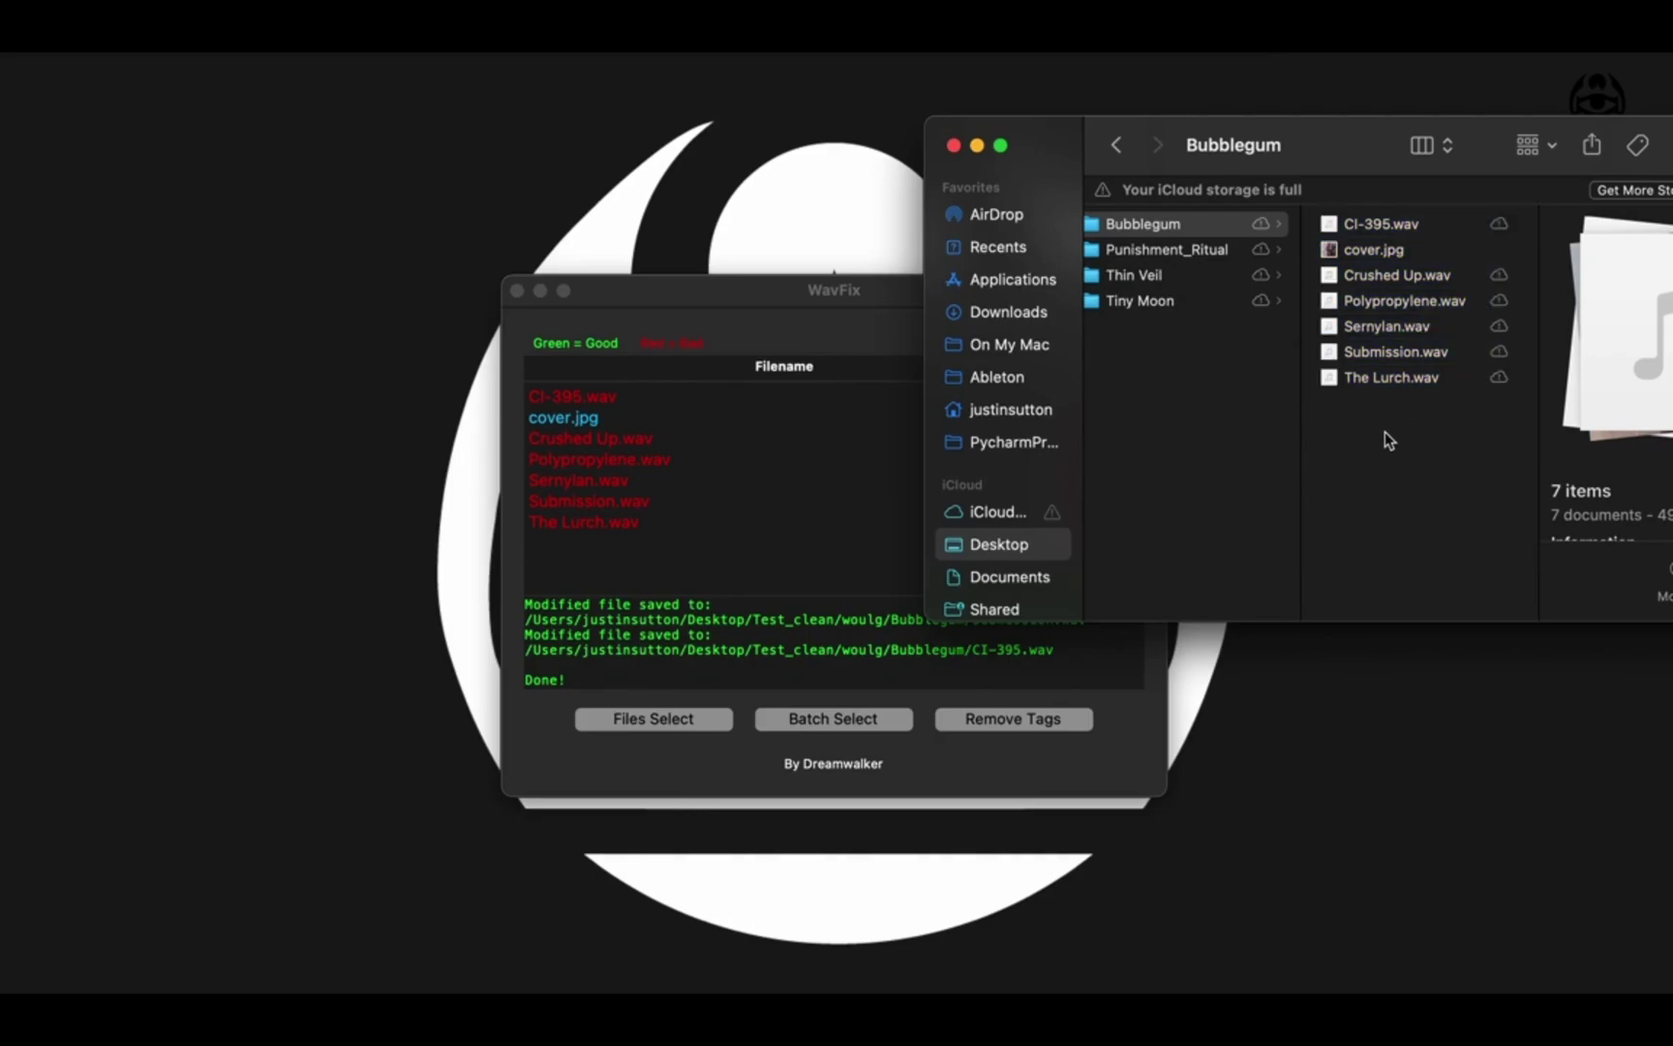
Start Remove Tags, browse to woulg › Bubblegum in the chooser, and cancel a new folder.
click(953, 146)
click(832, 718)
click(910, 298)
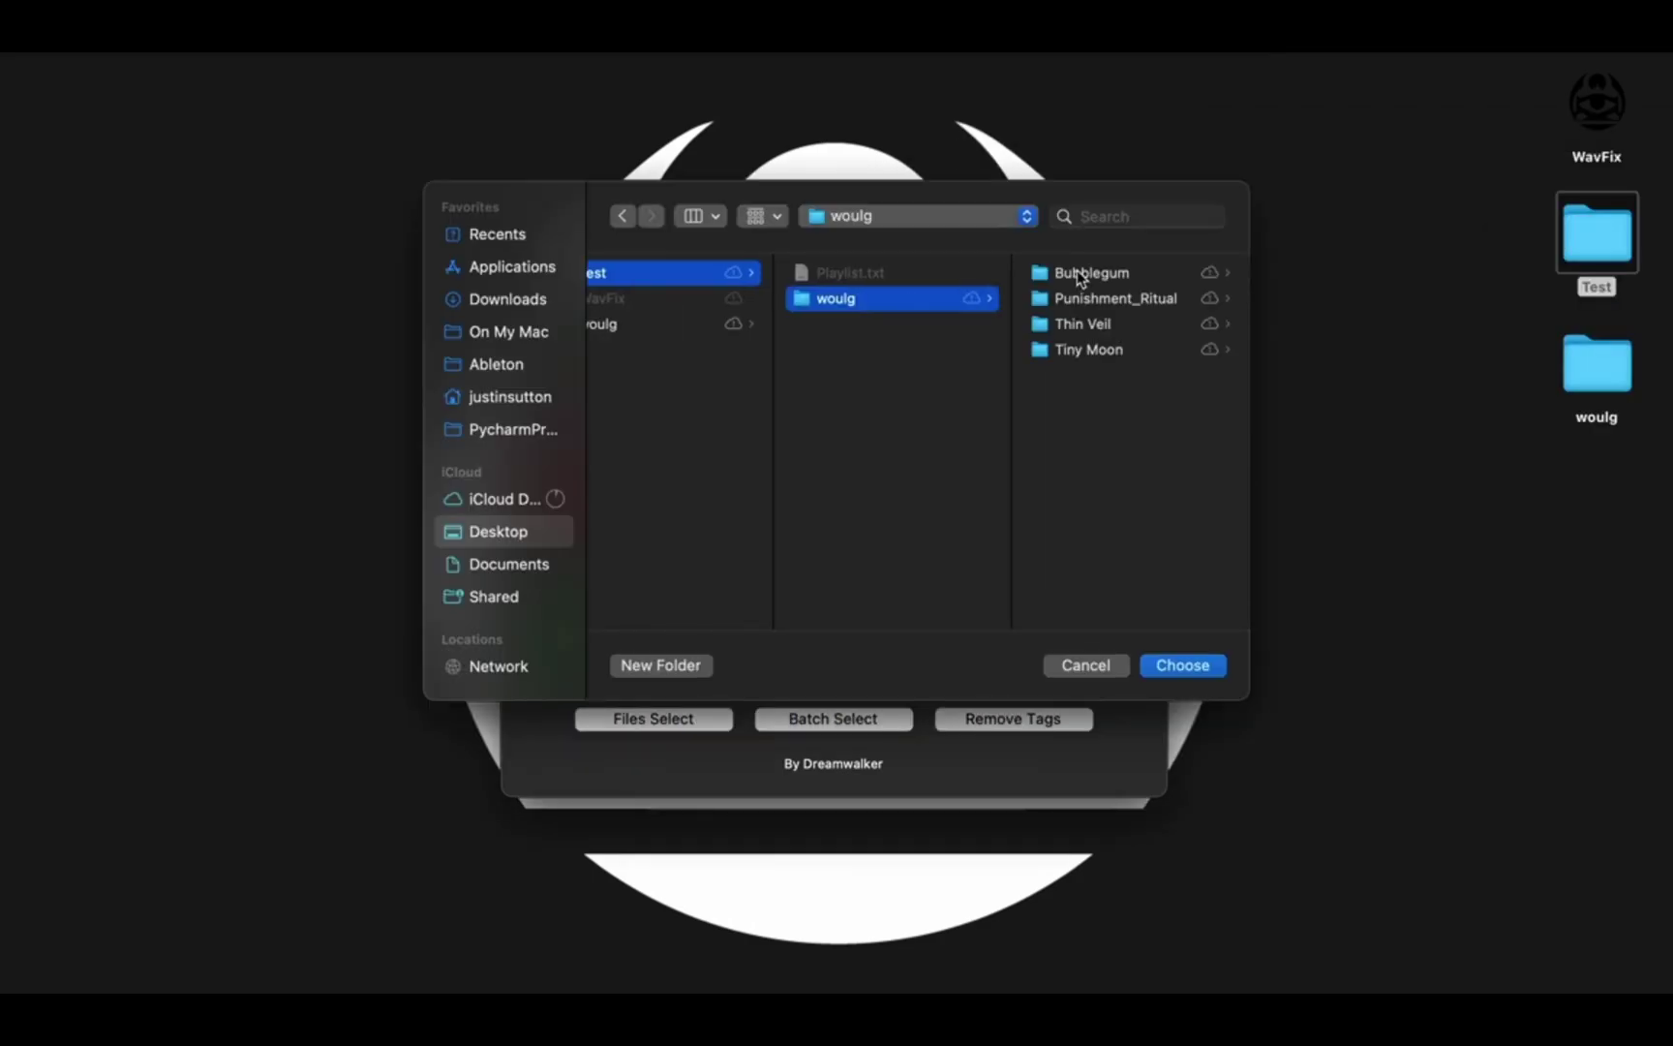
click(1079, 274)
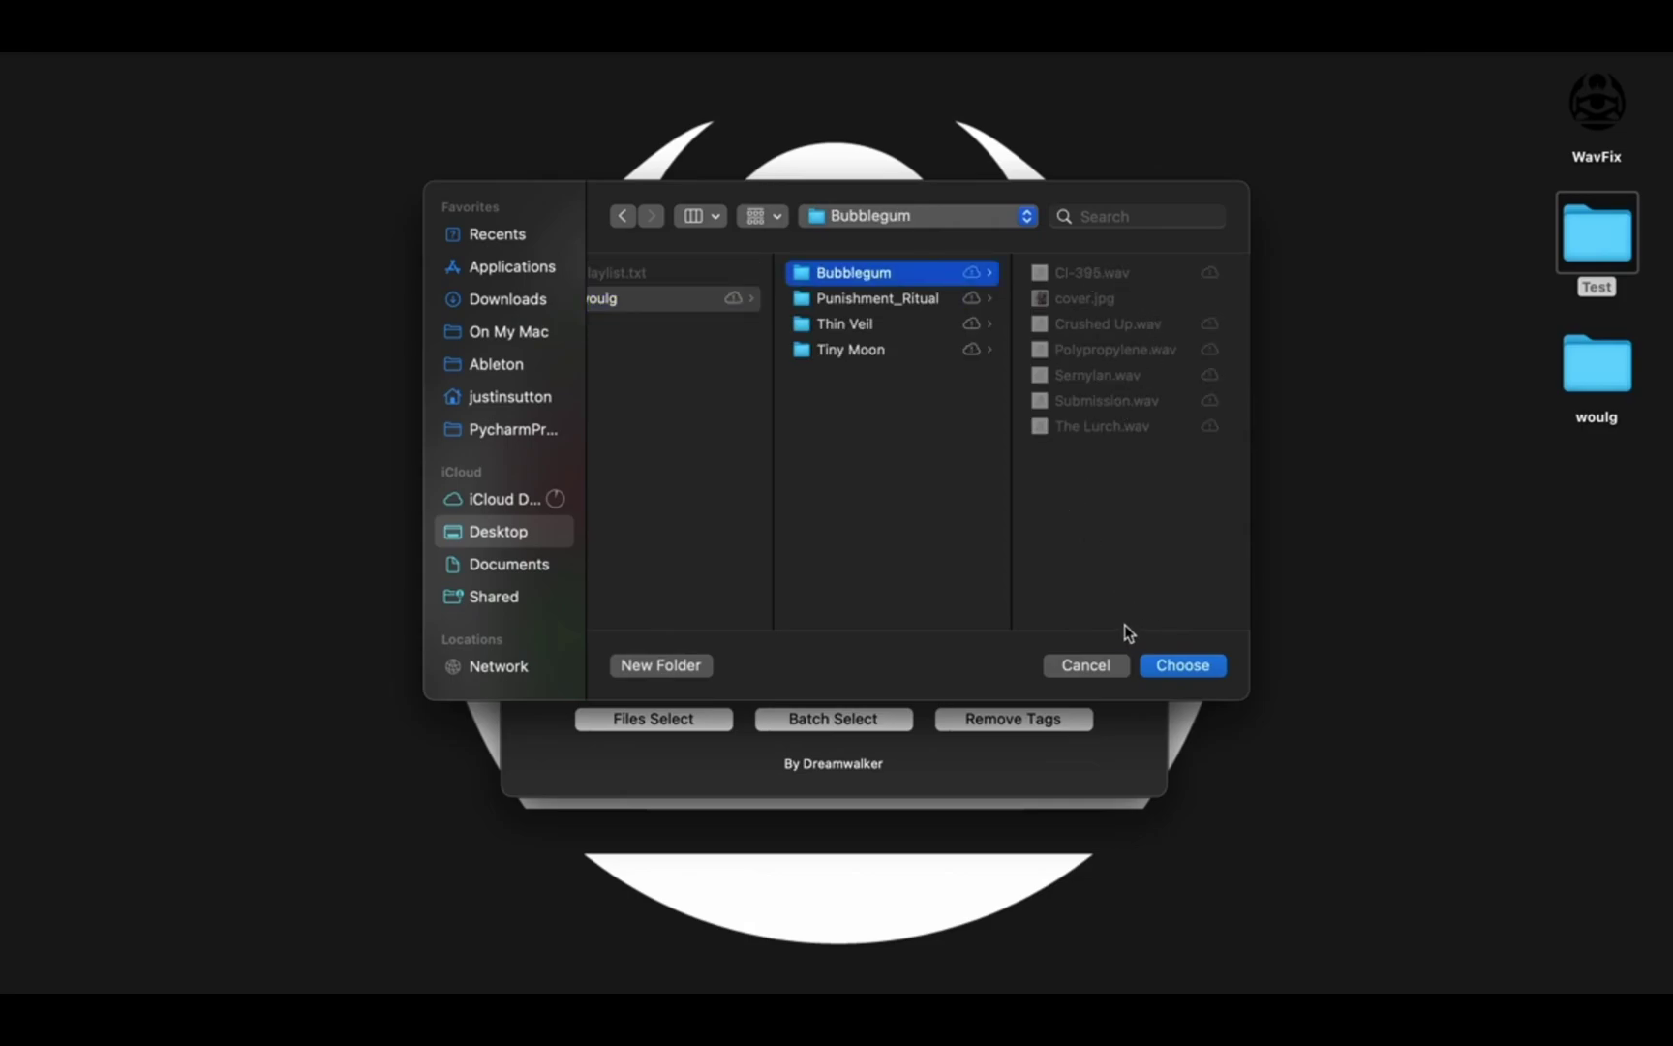
click(645, 668)
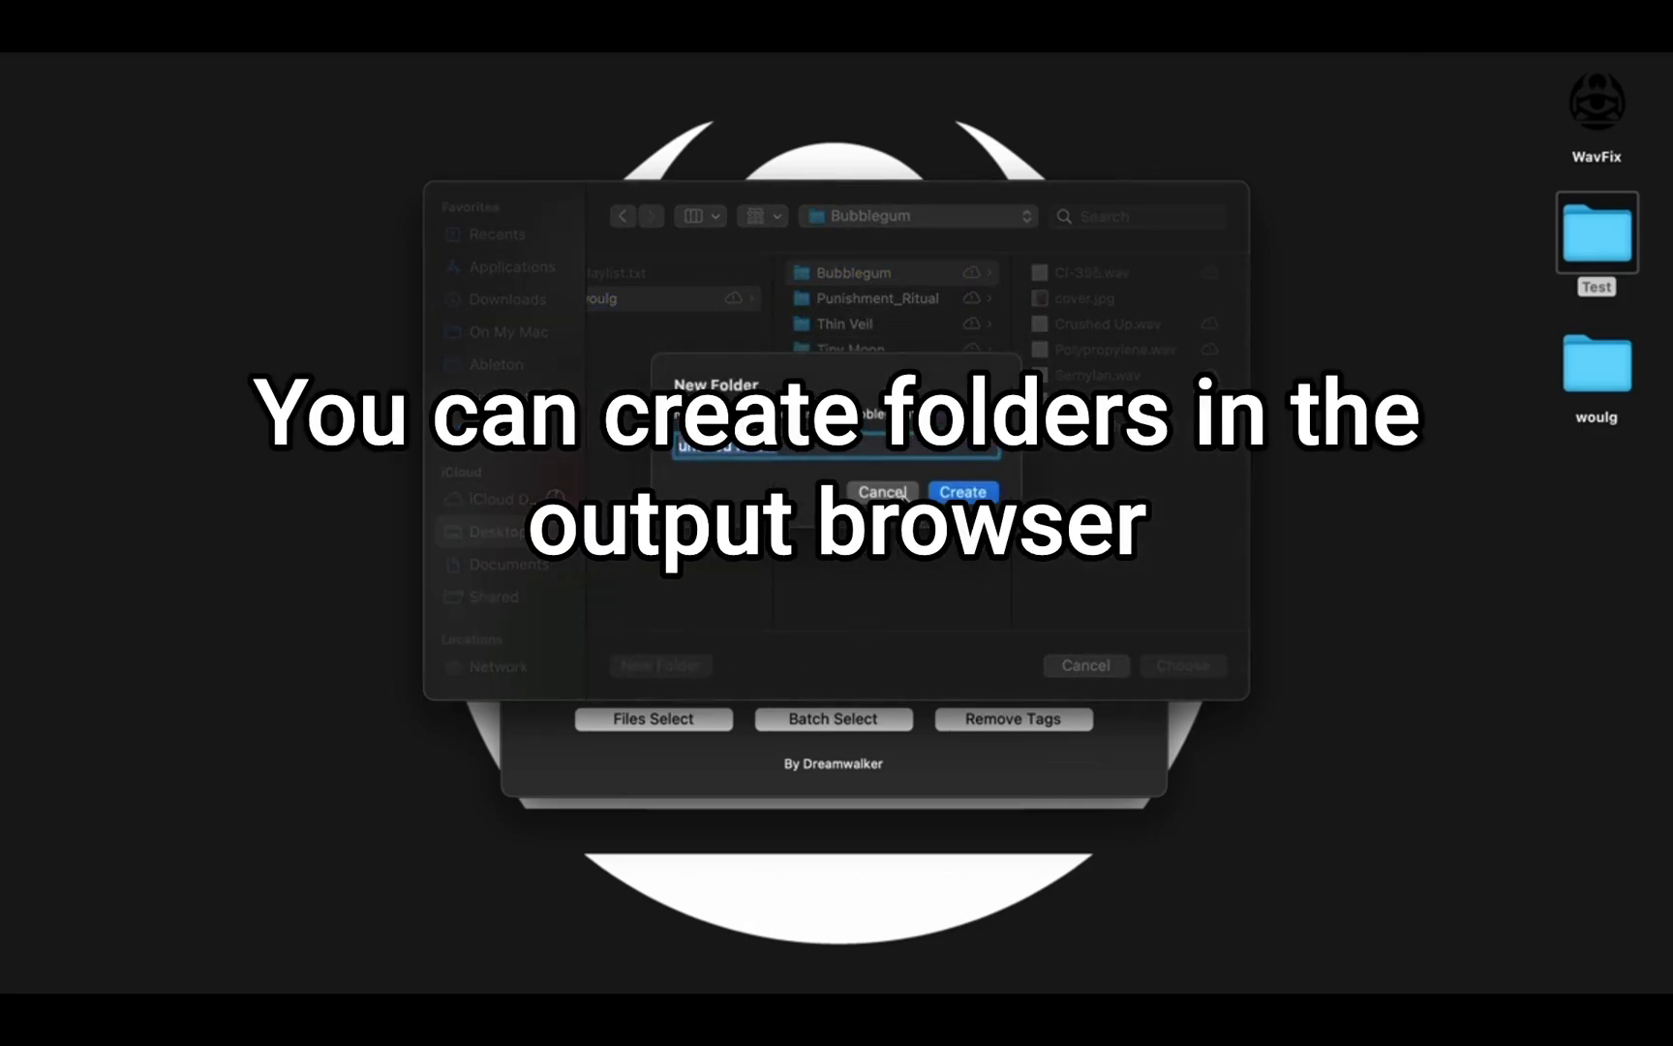
click(903, 493)
Cancel another new folder in woulg, dismiss the chooser, and open Test on the desktop.
click(880, 482)
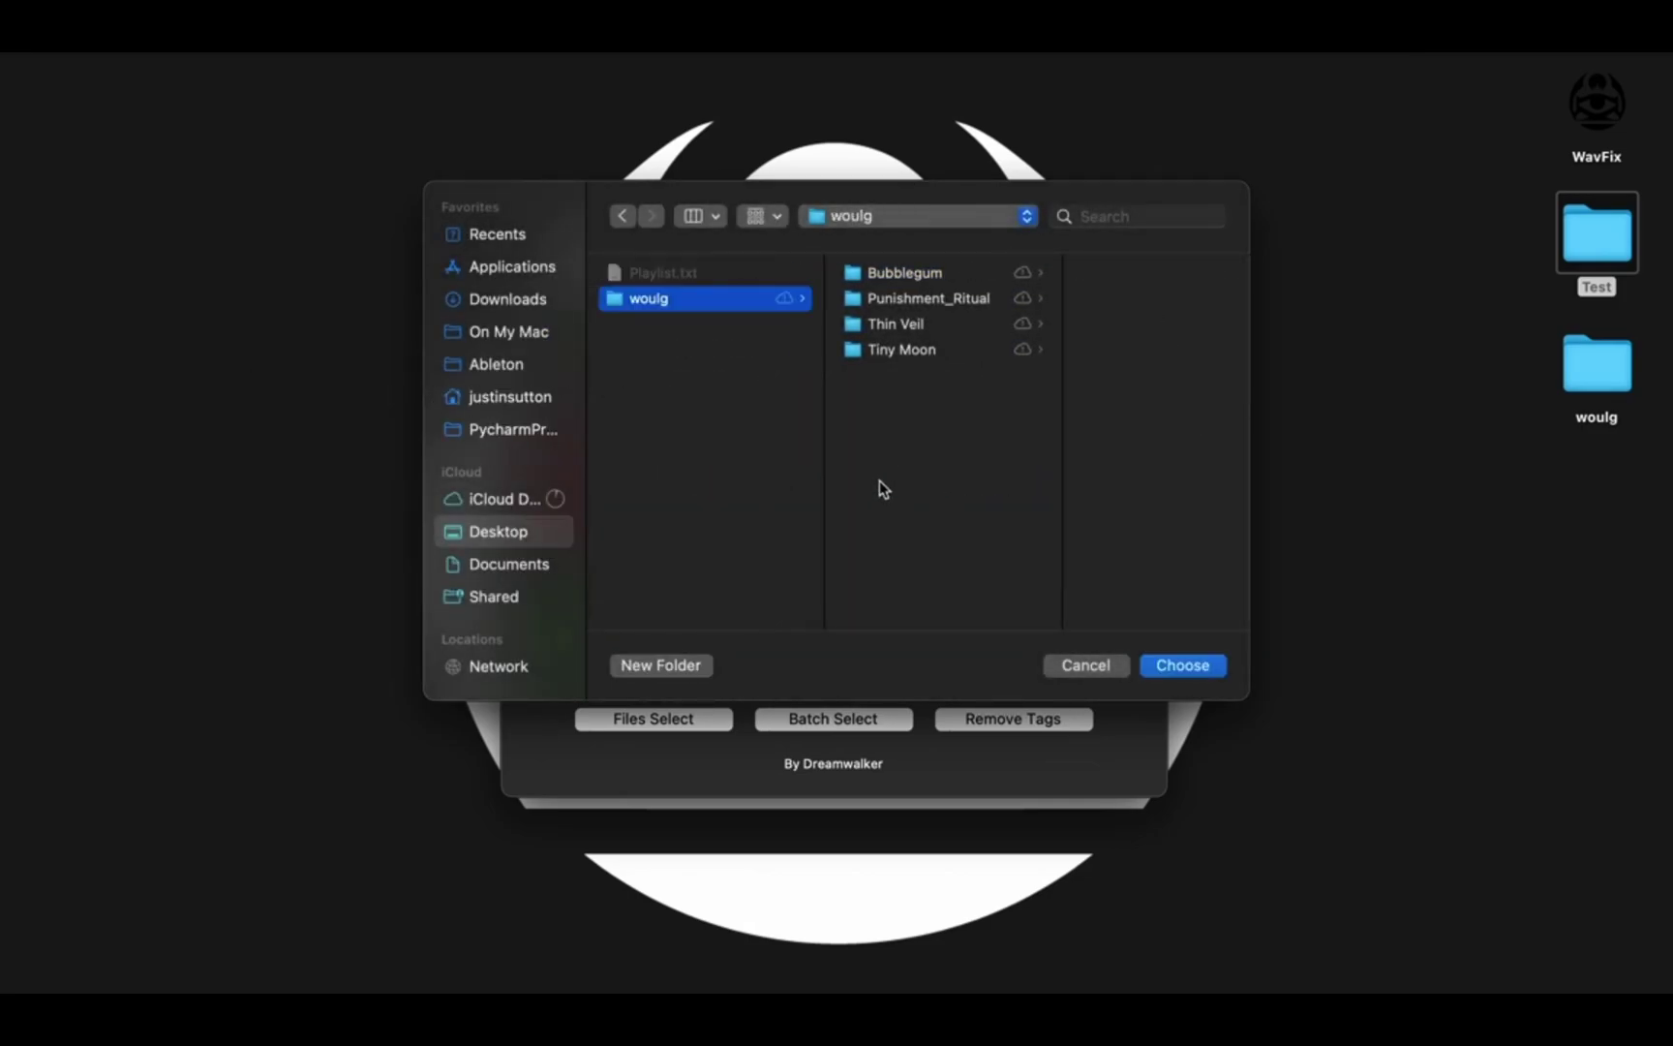
click(662, 668)
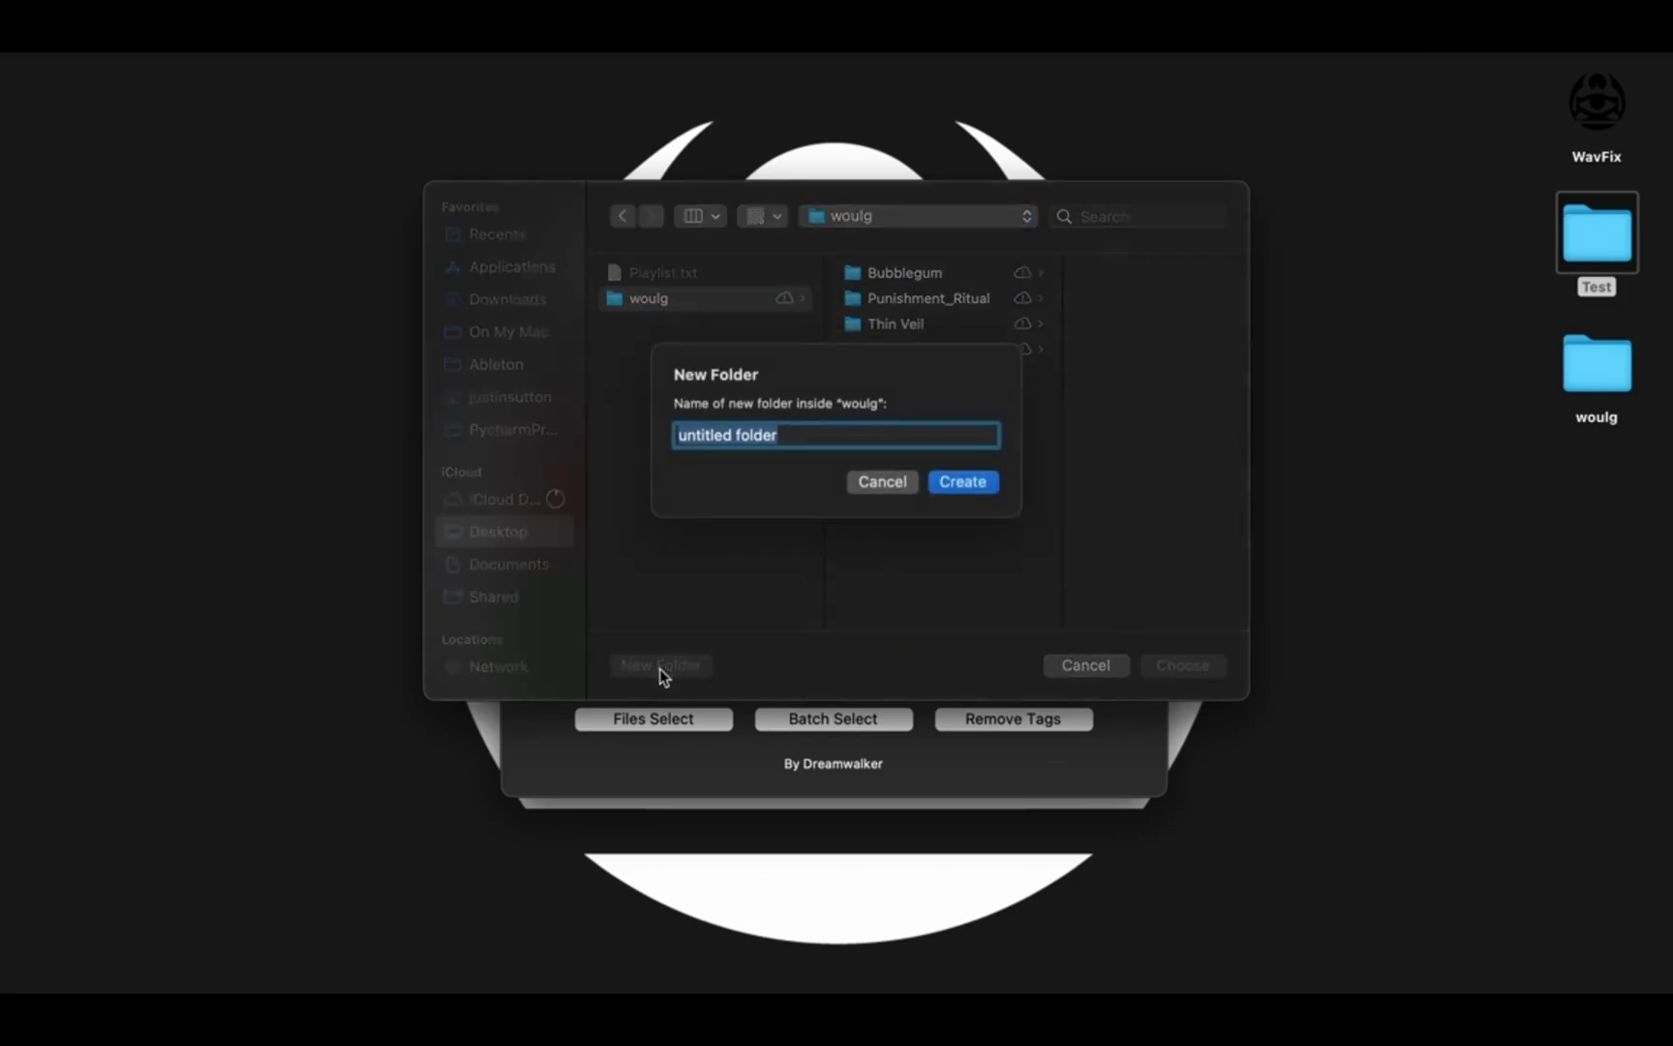
click(882, 493)
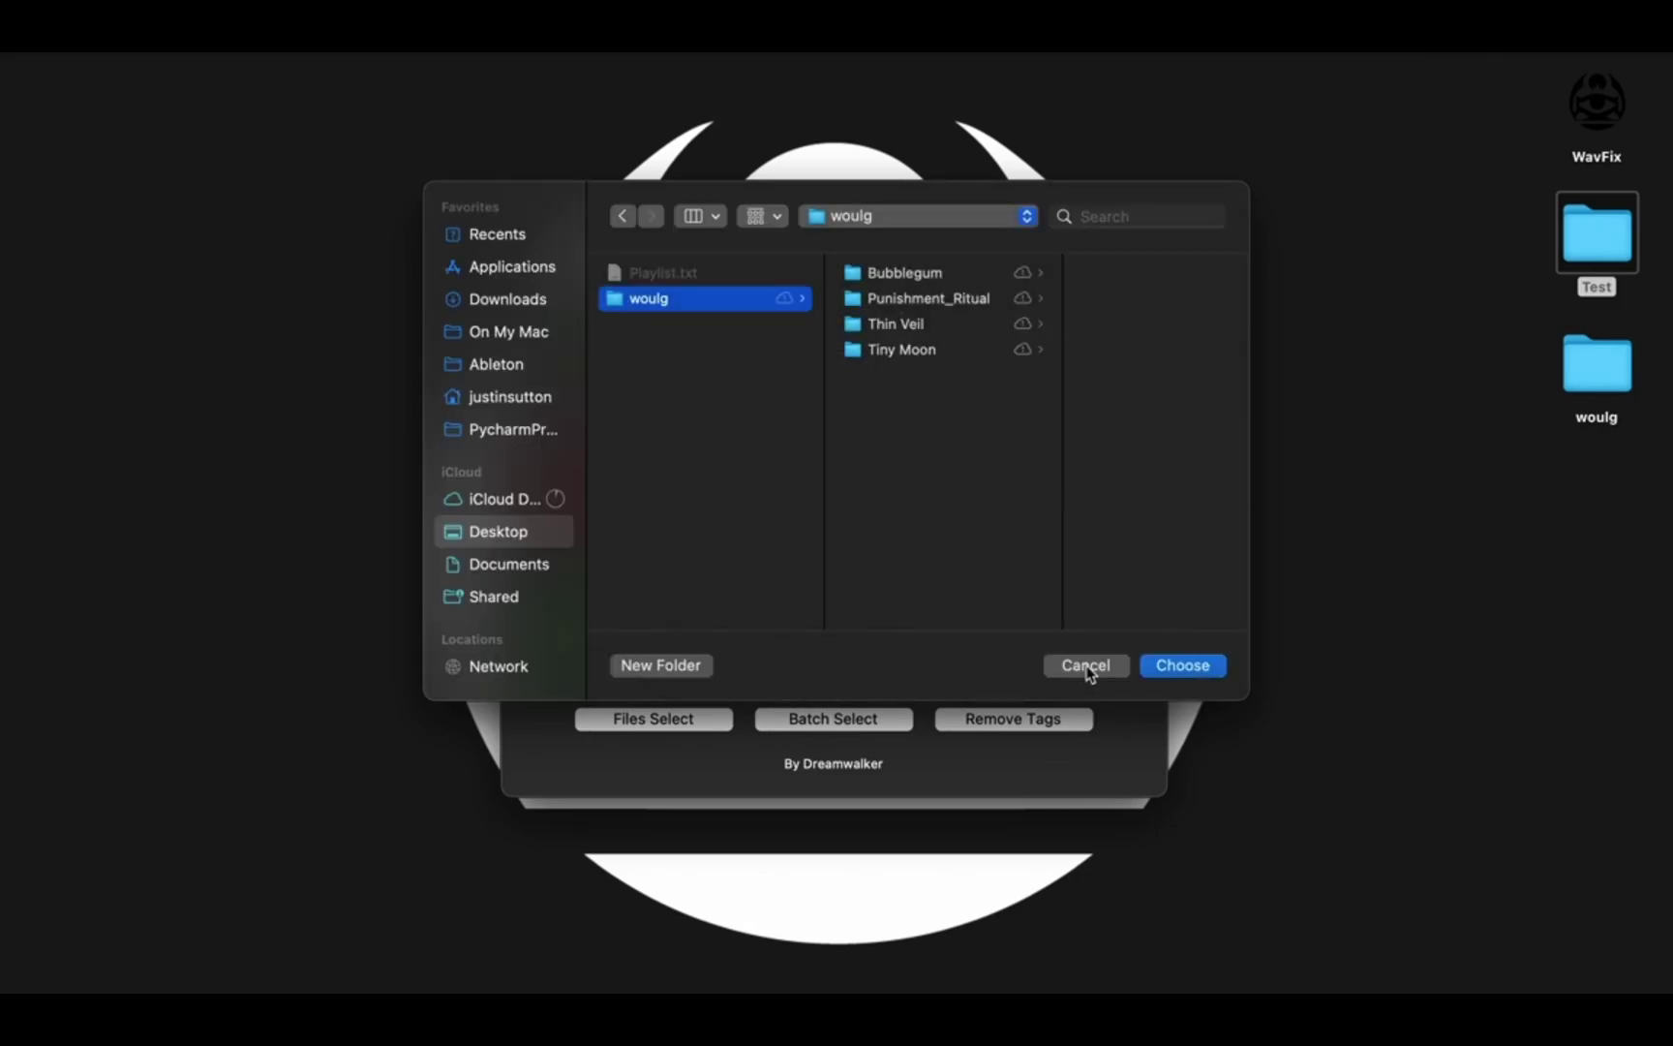
click(1086, 666)
double_click(1597, 237)
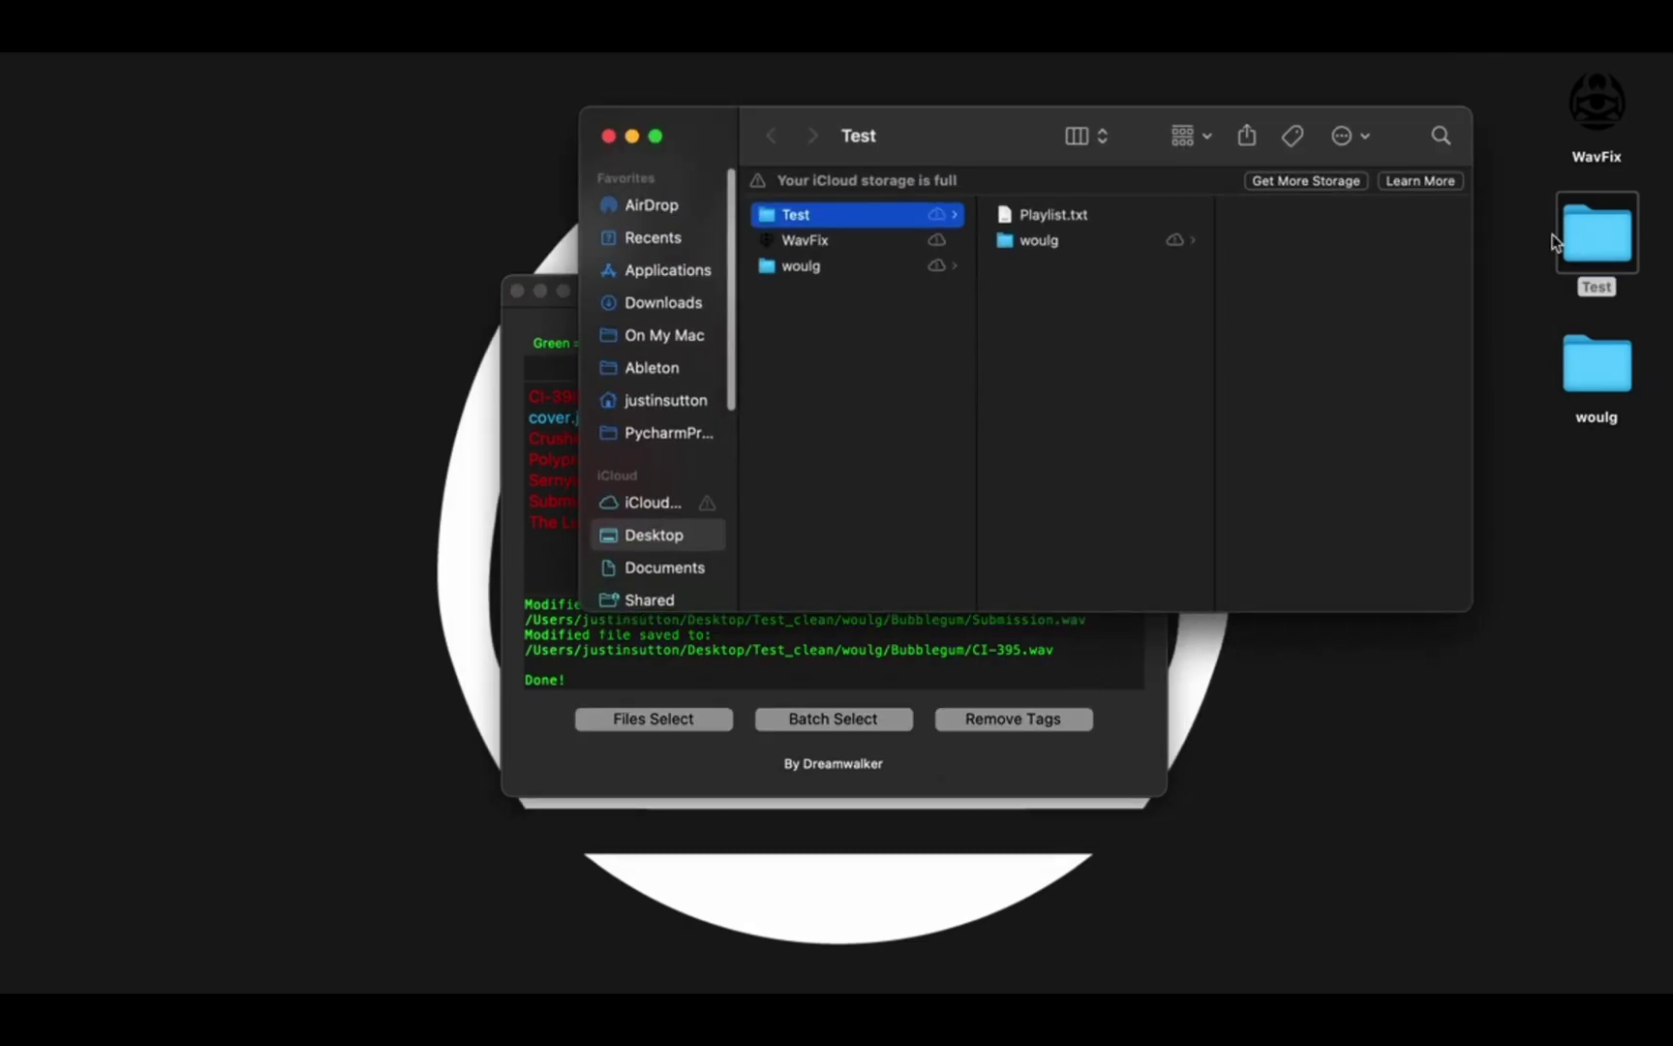
Close the Test folder, clear WavFix's file list, and drag the desktop woulg folder into it.
click(608, 135)
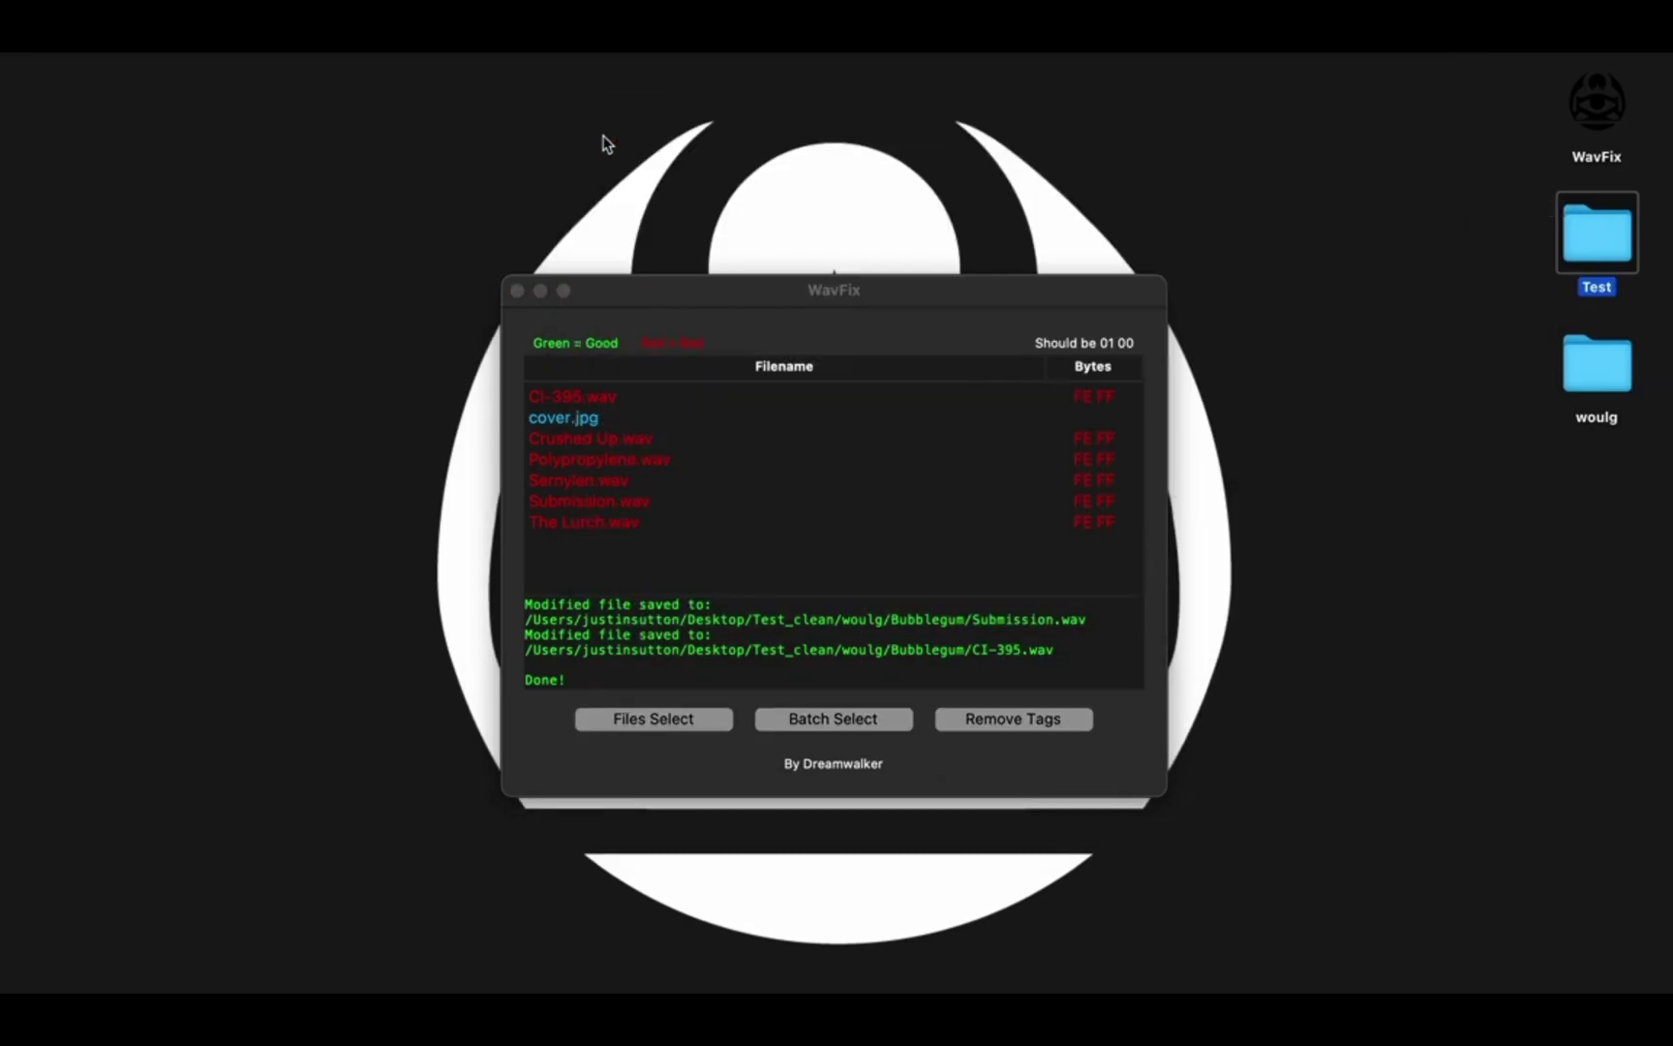
click(930, 516)
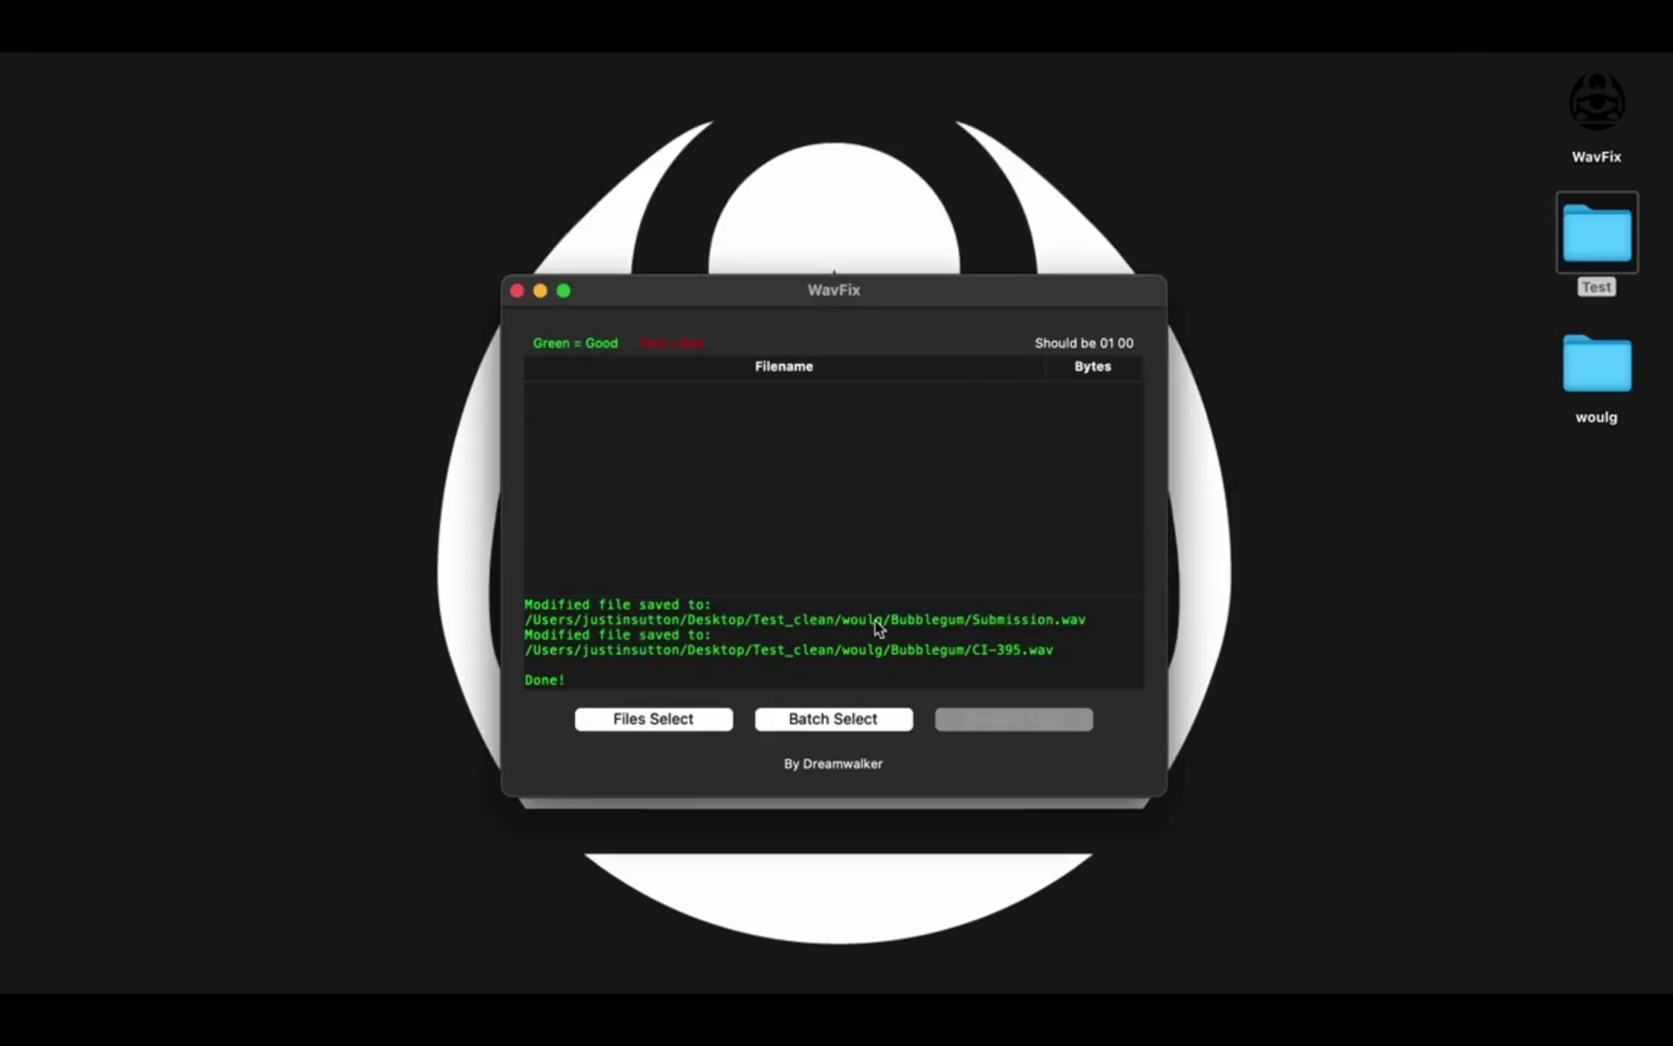
click(1592, 369)
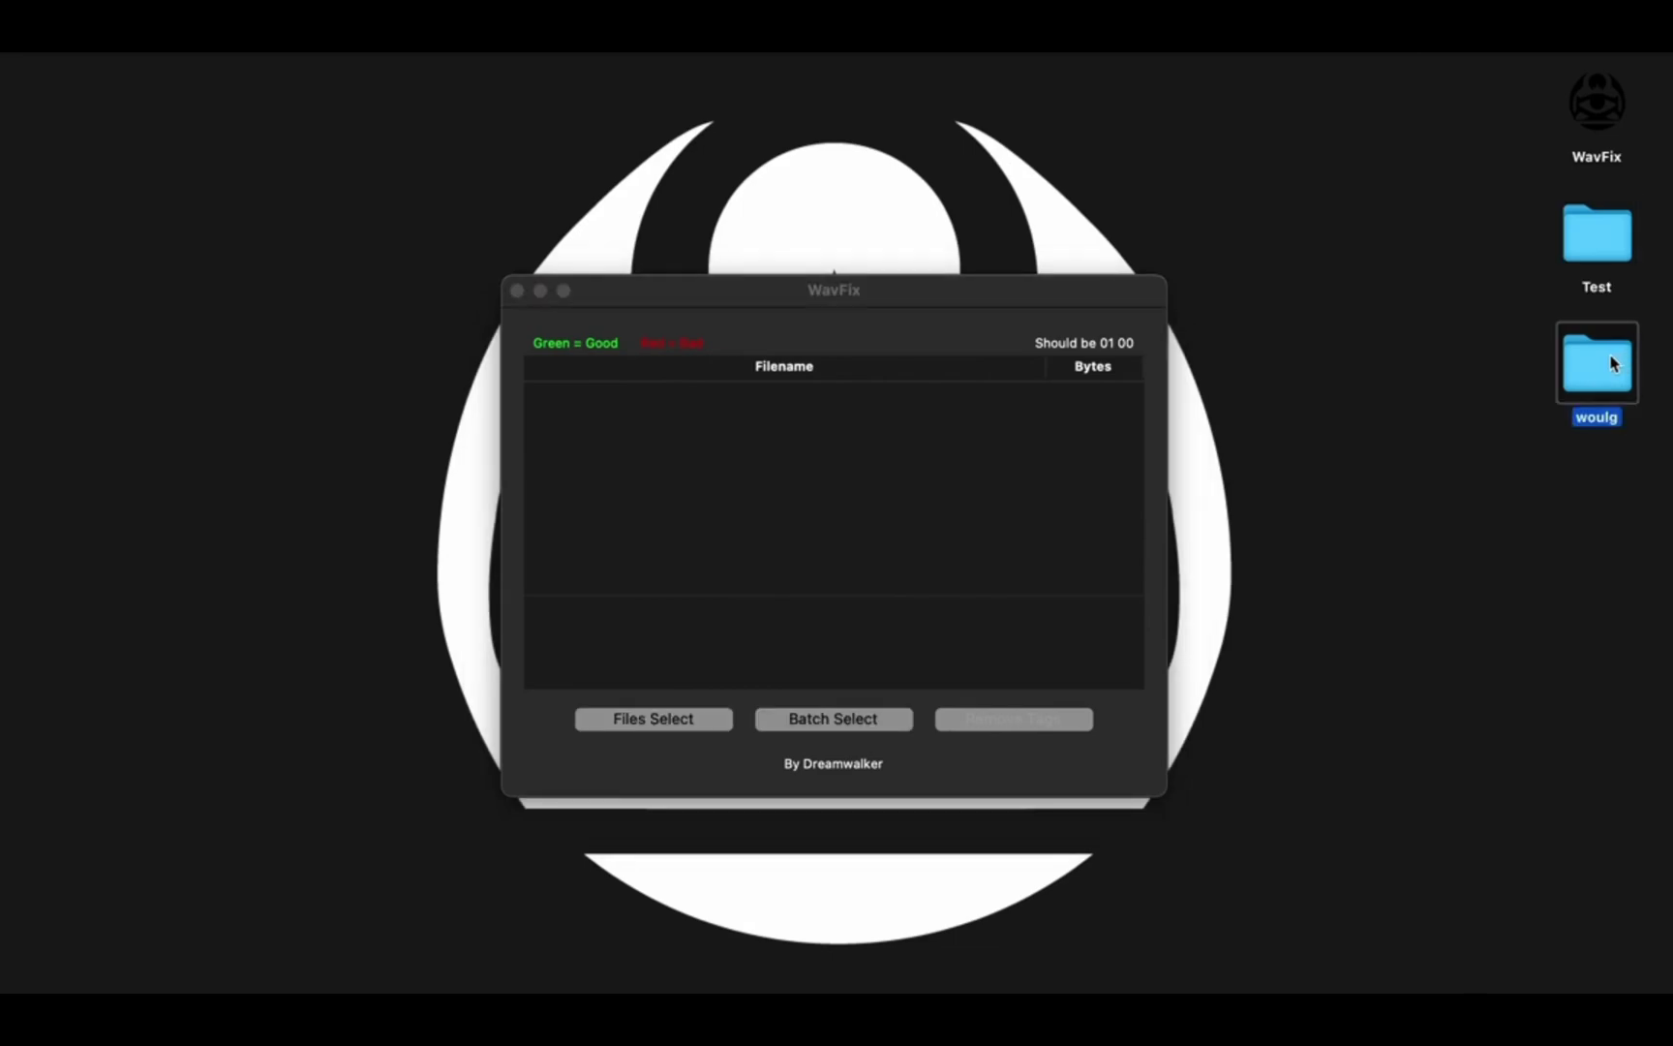
drag(1614, 364, 854, 534)
Open woulg in Finder and preview the Bubblegum album, its cover image, and Playlist.txt.
click(1588, 368)
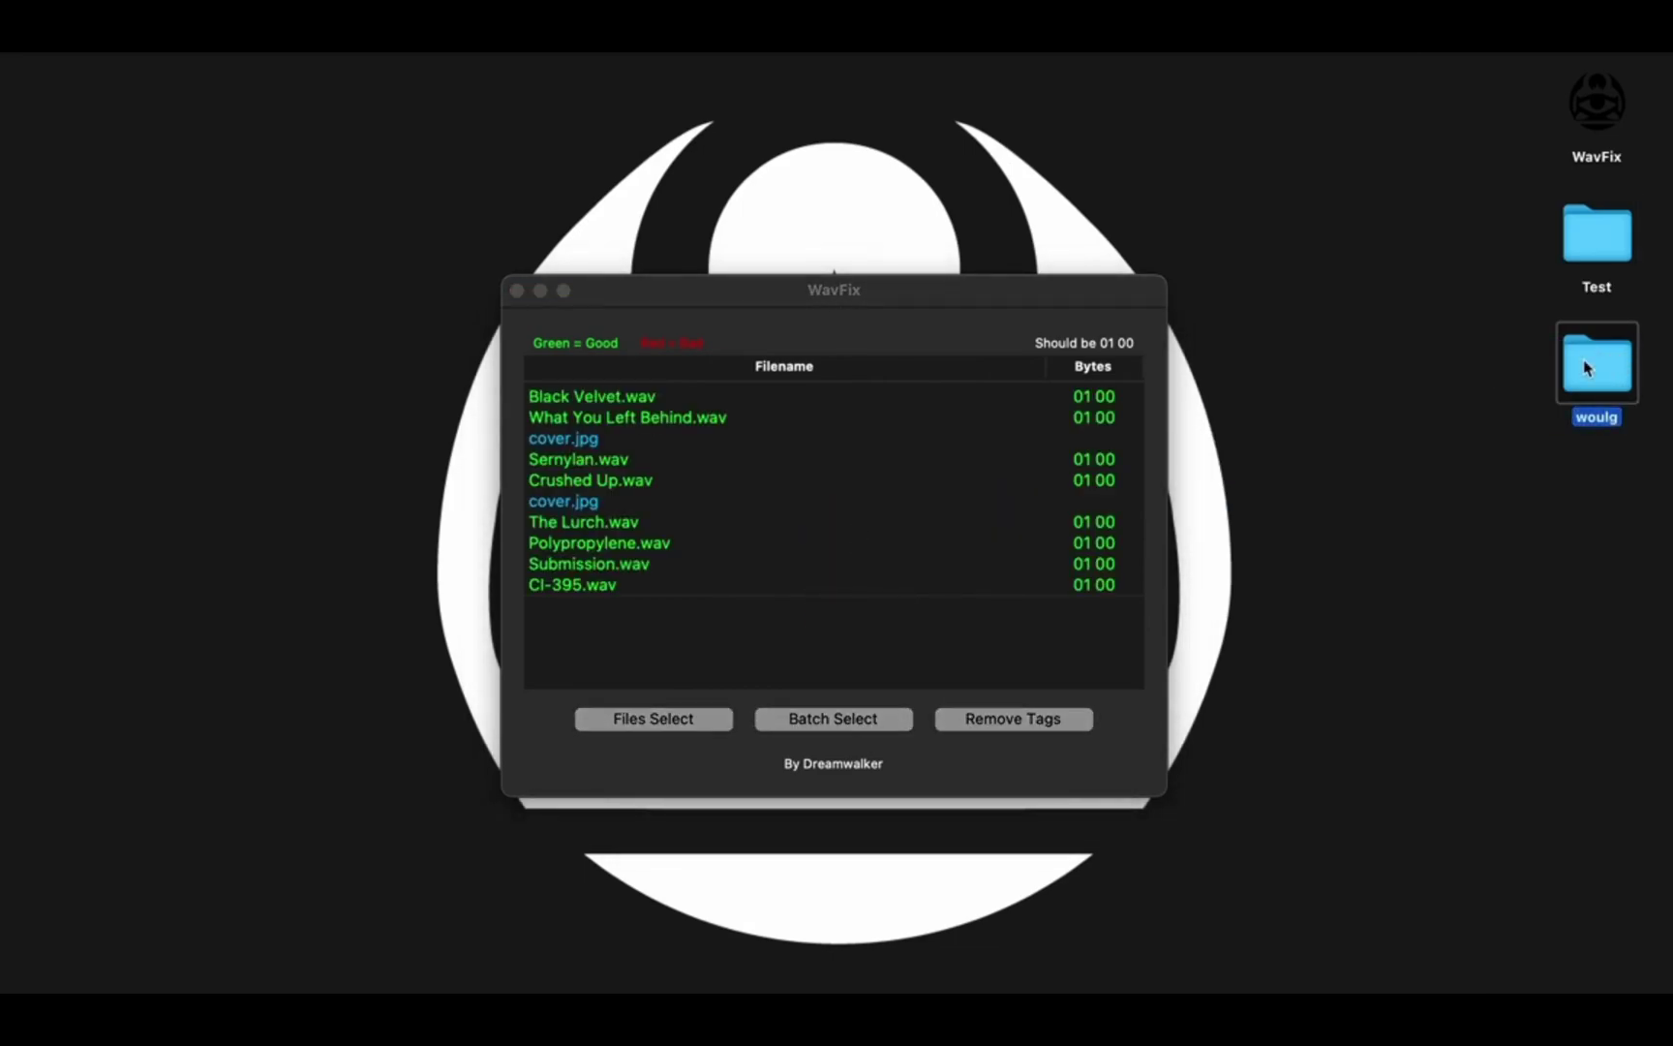
double_click(1588, 368)
click(793, 288)
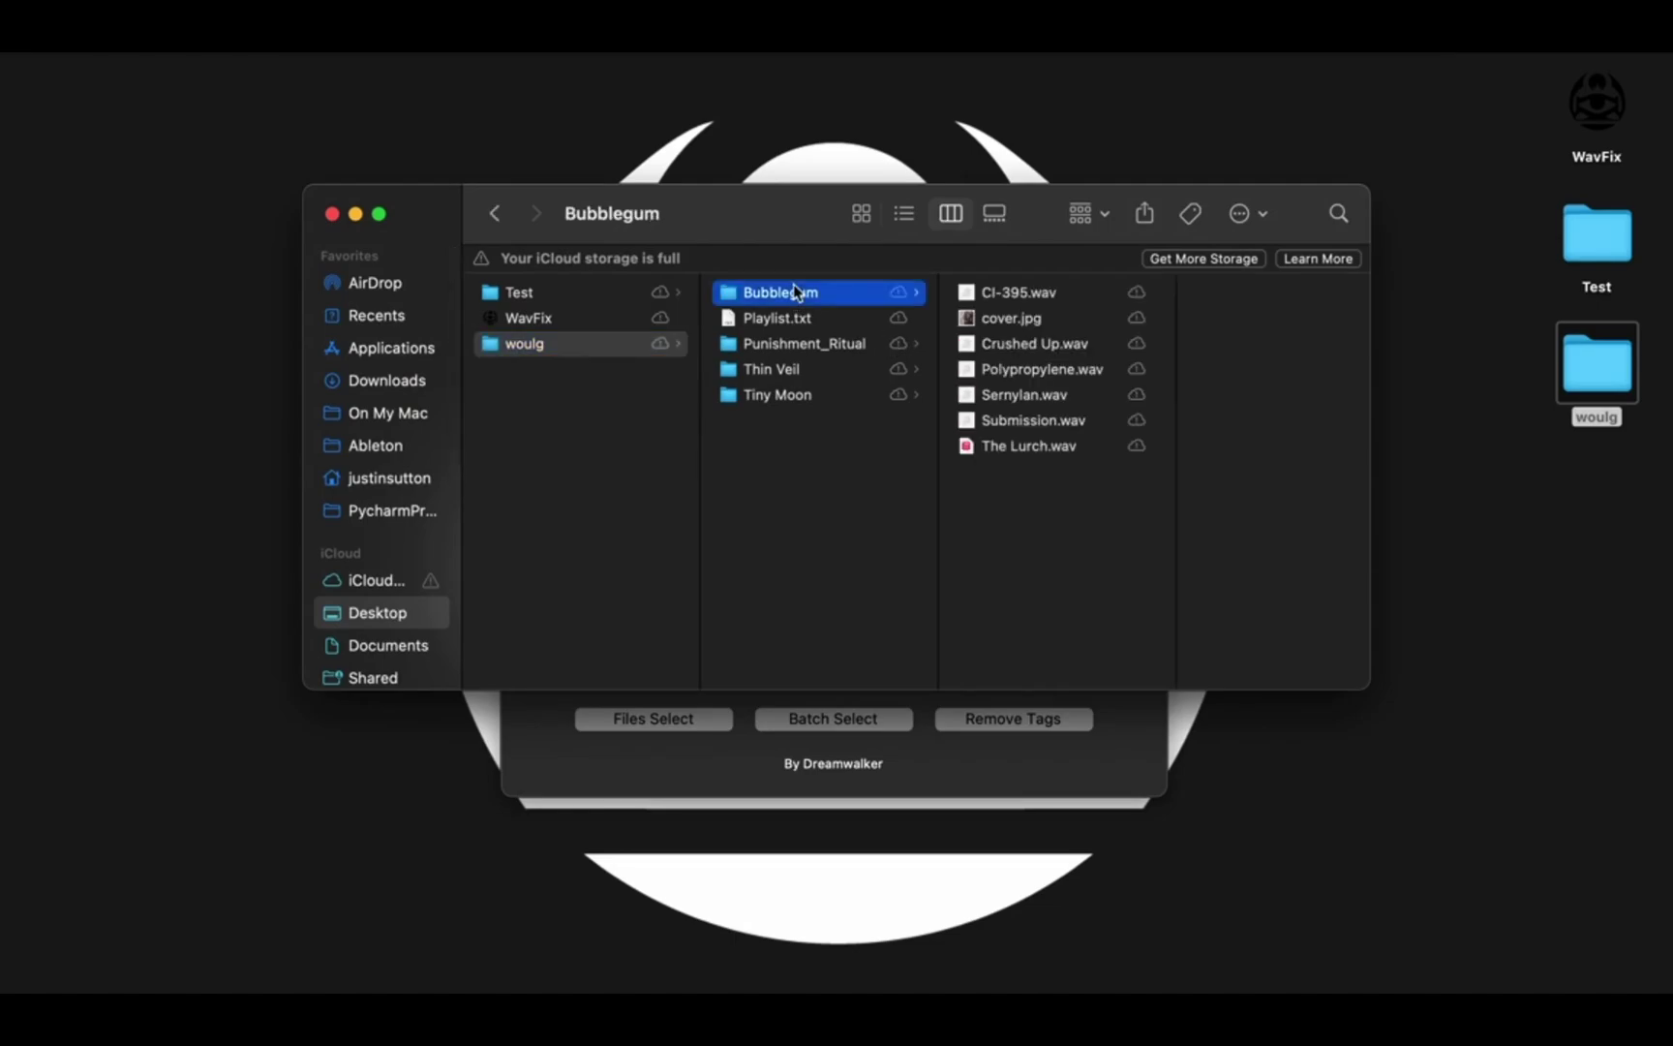
click(1034, 320)
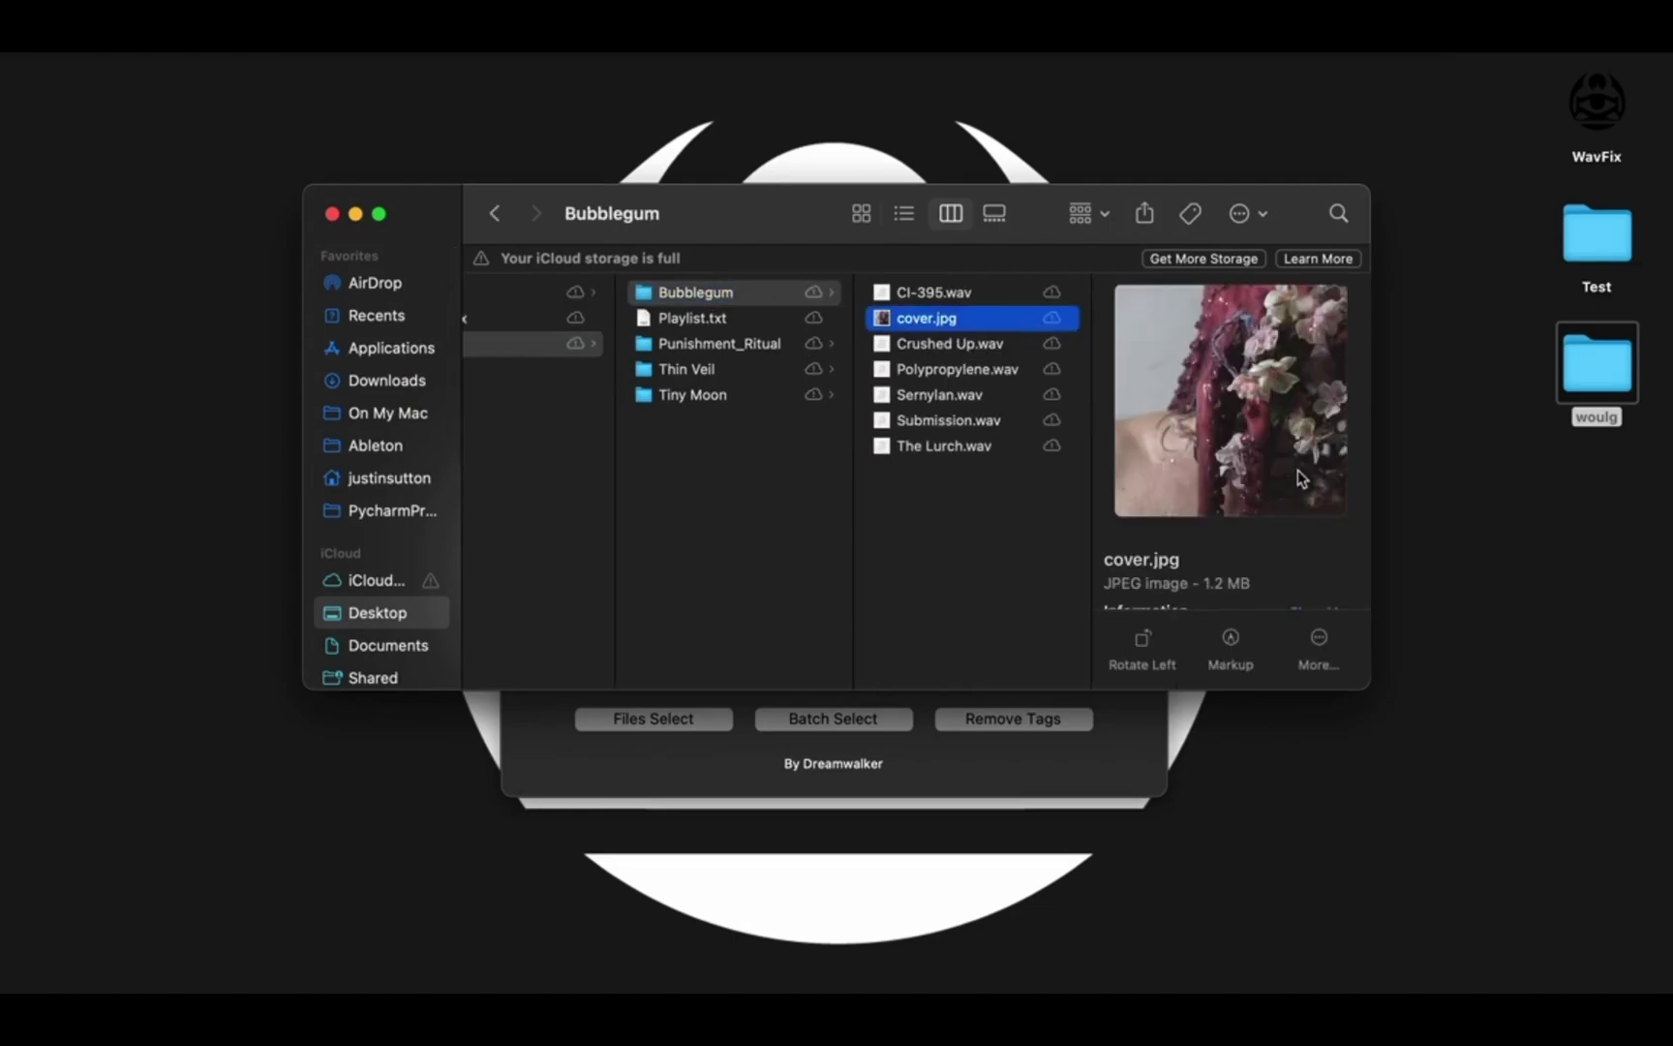
click(740, 321)
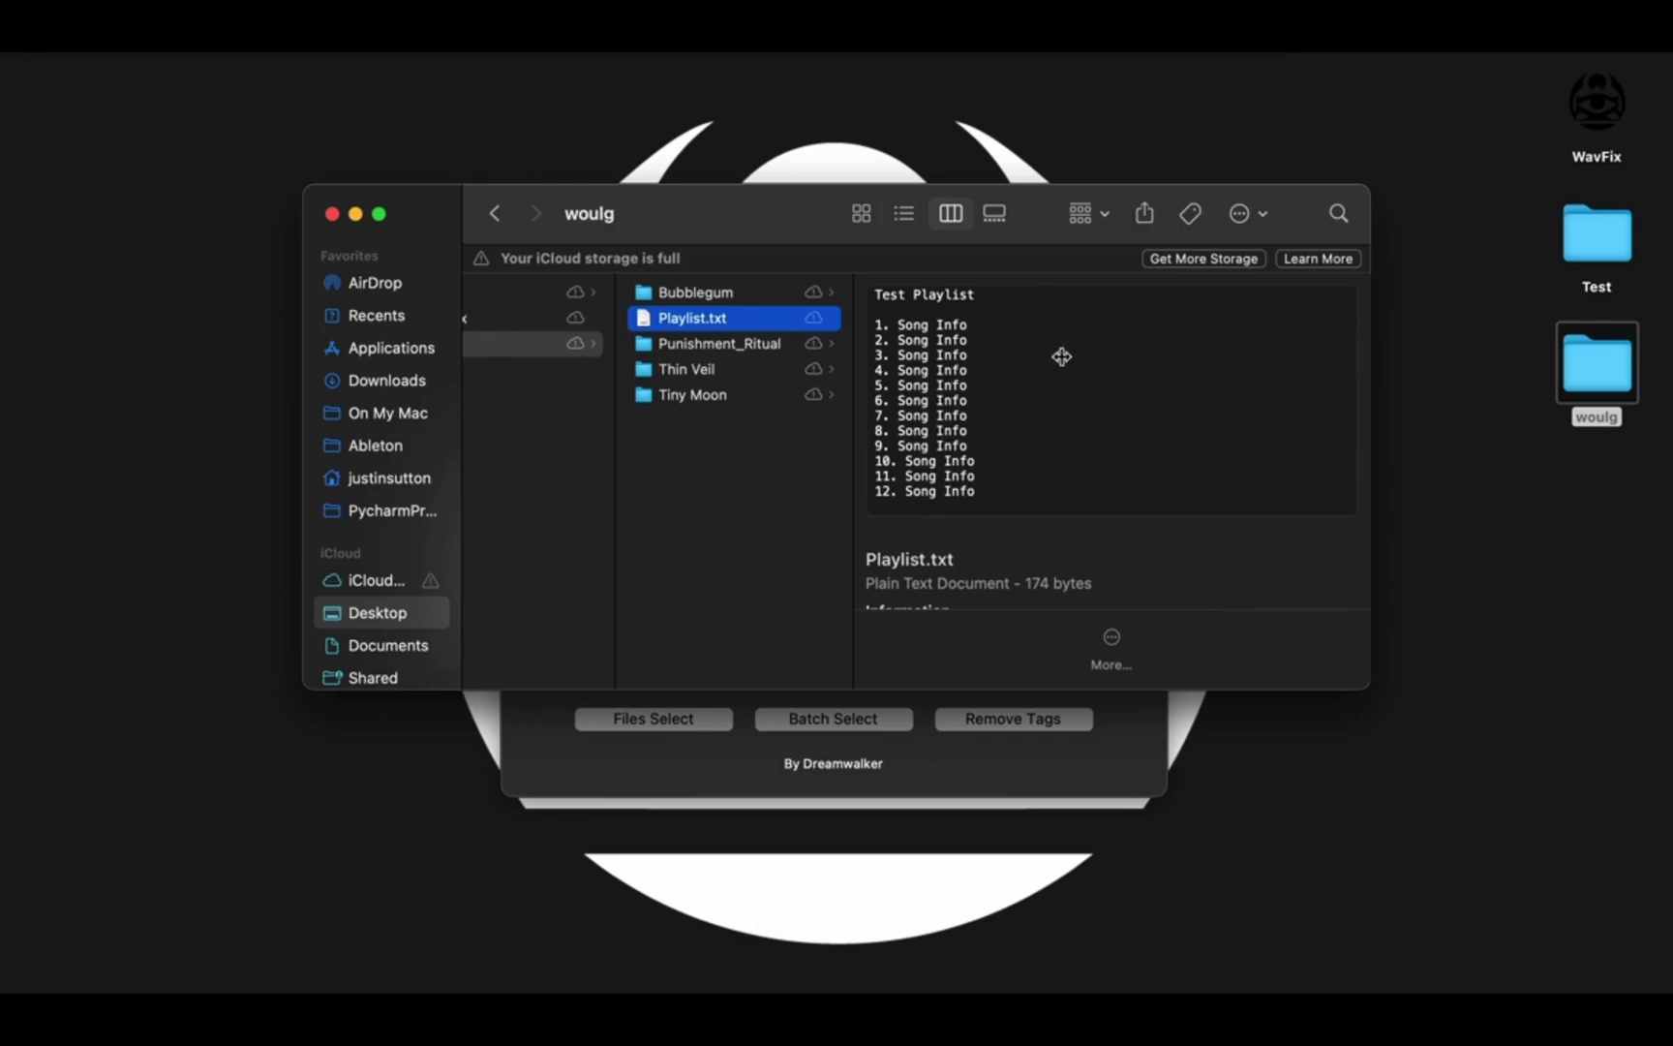
scroll(683, 418, left, 3)
scroll(1039, 416, down, 1)
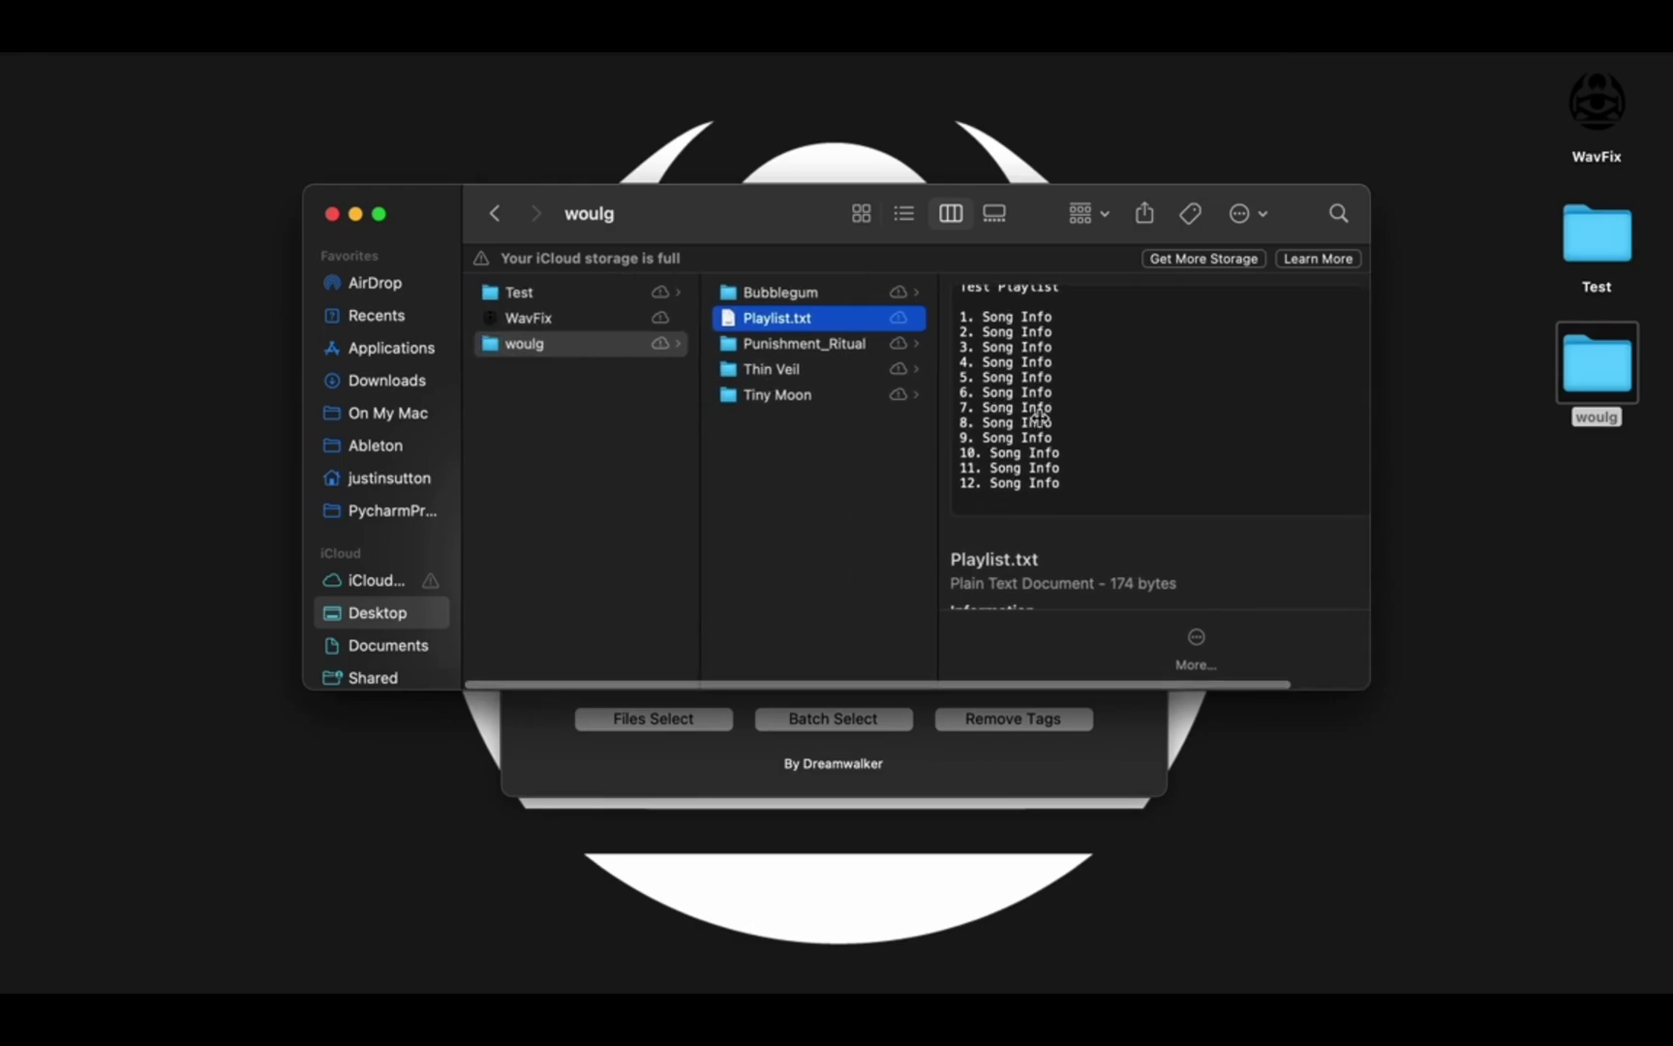
Close the woulg folder window and scroll through the WavFix results list.
click(331, 214)
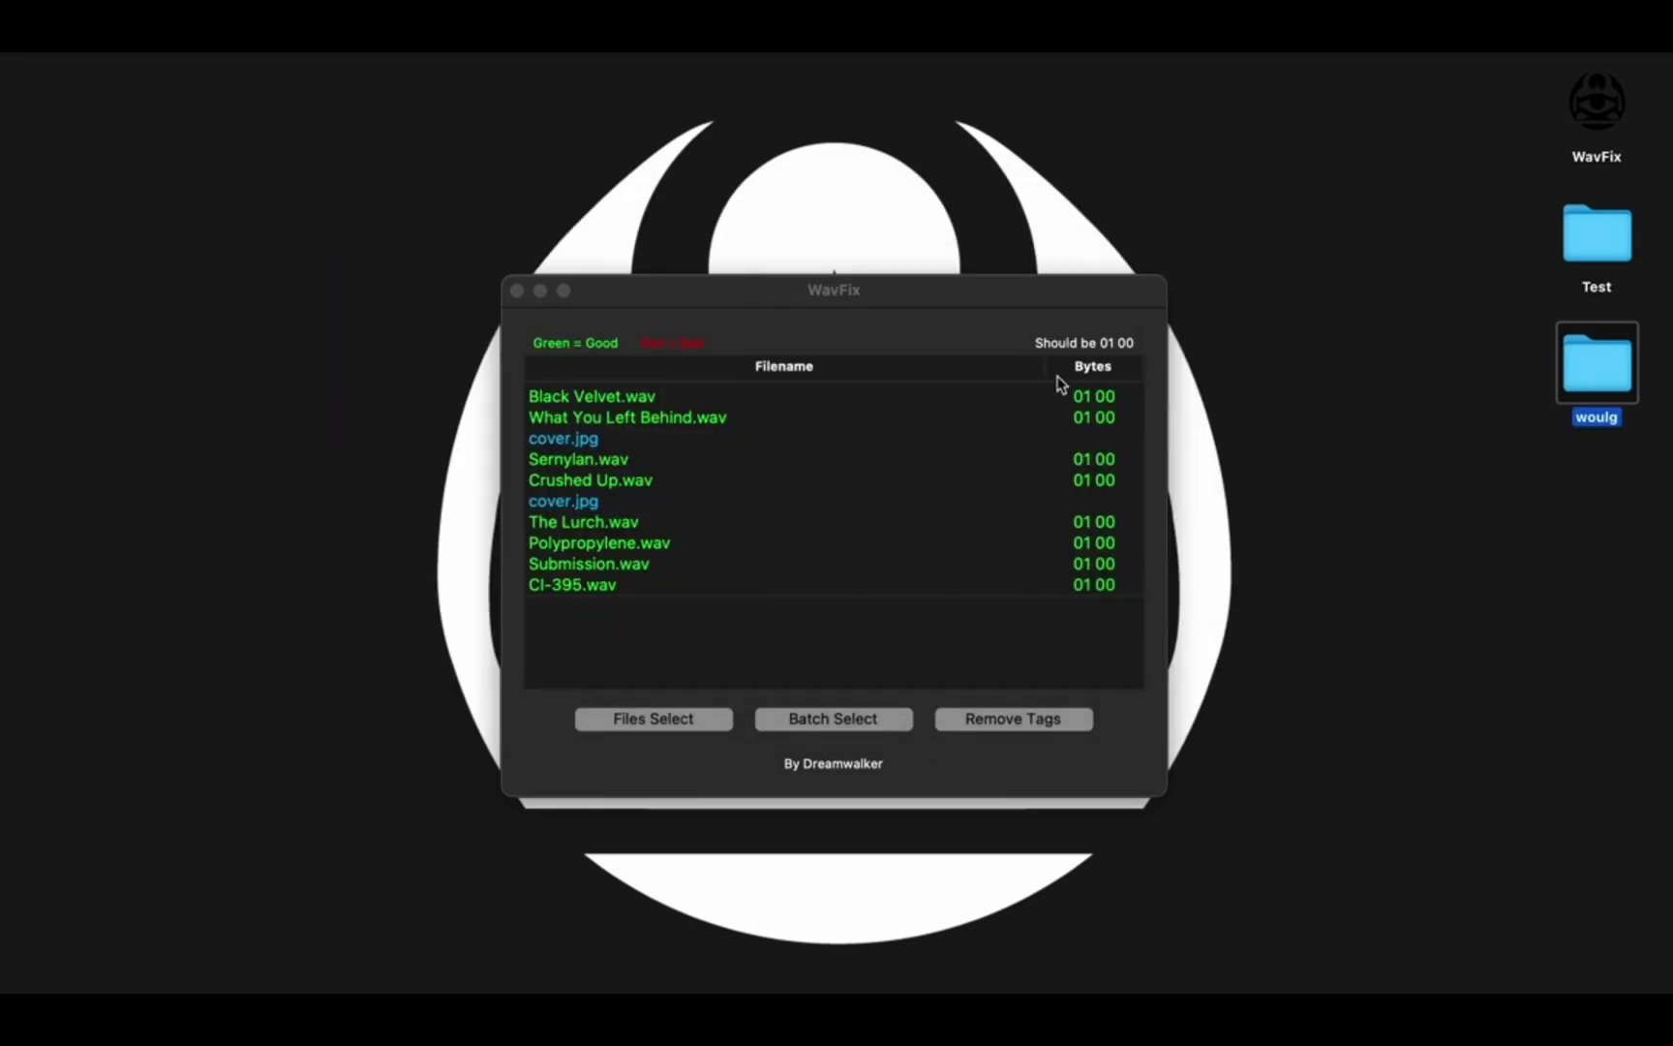
click(1032, 289)
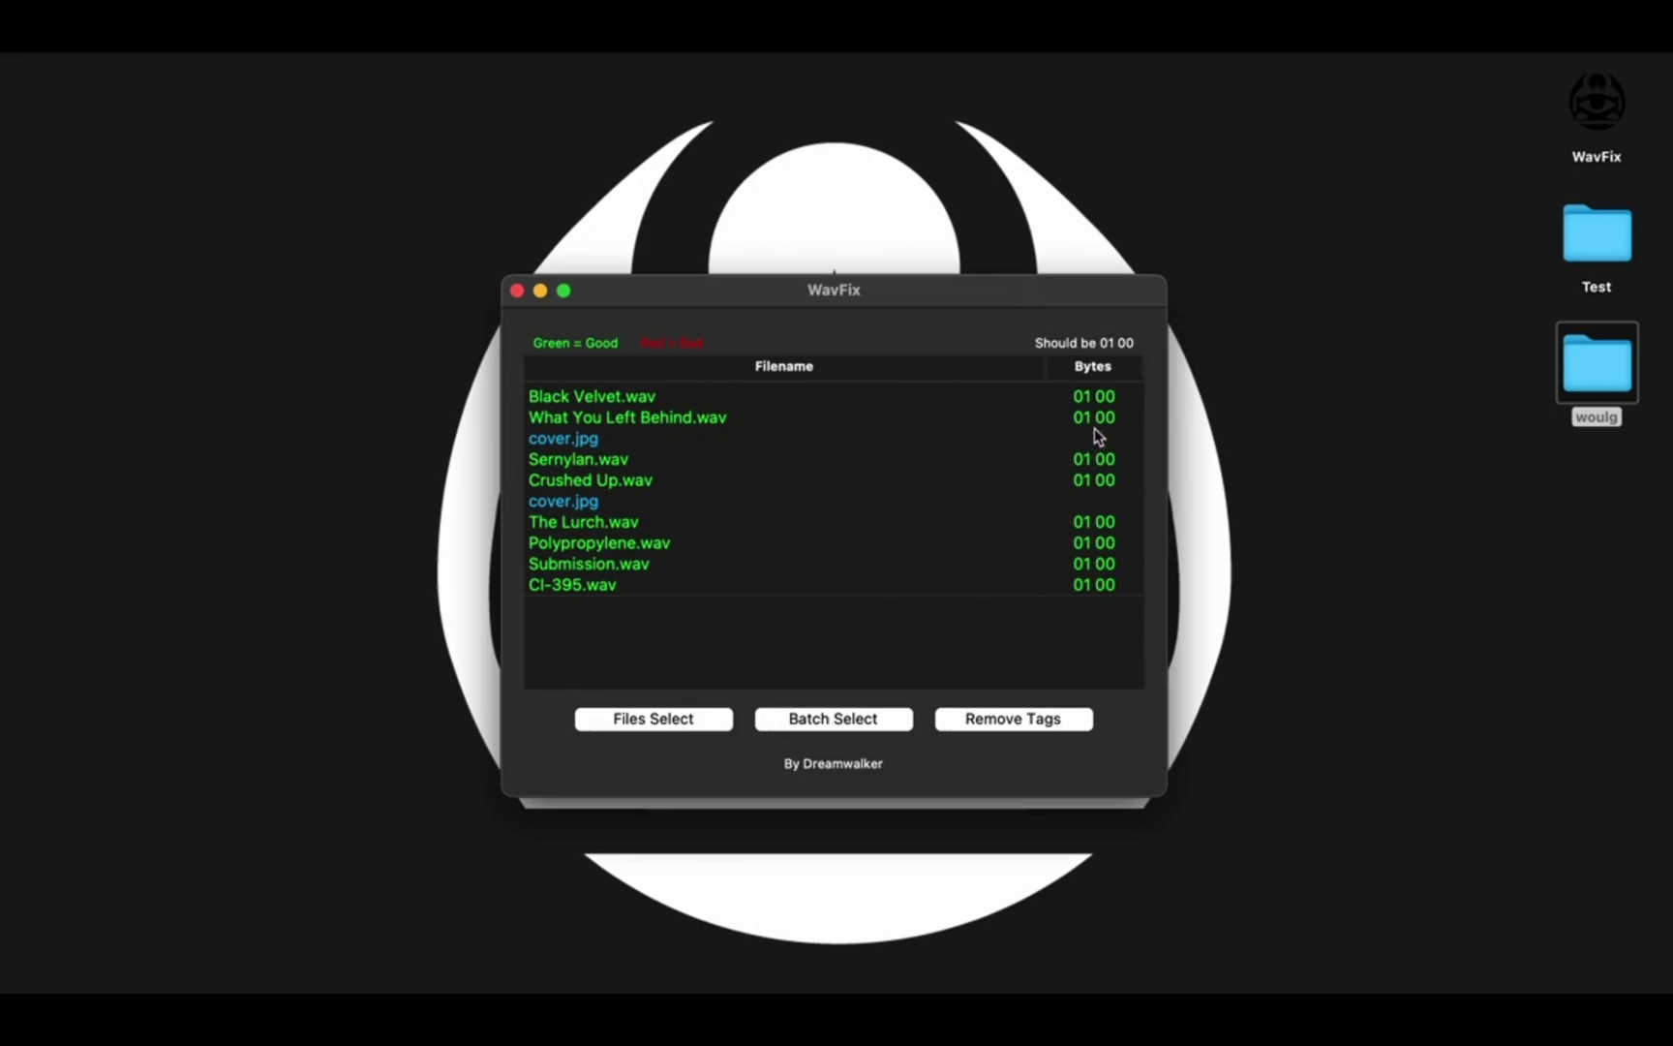
scroll(1101, 450, down, 5)
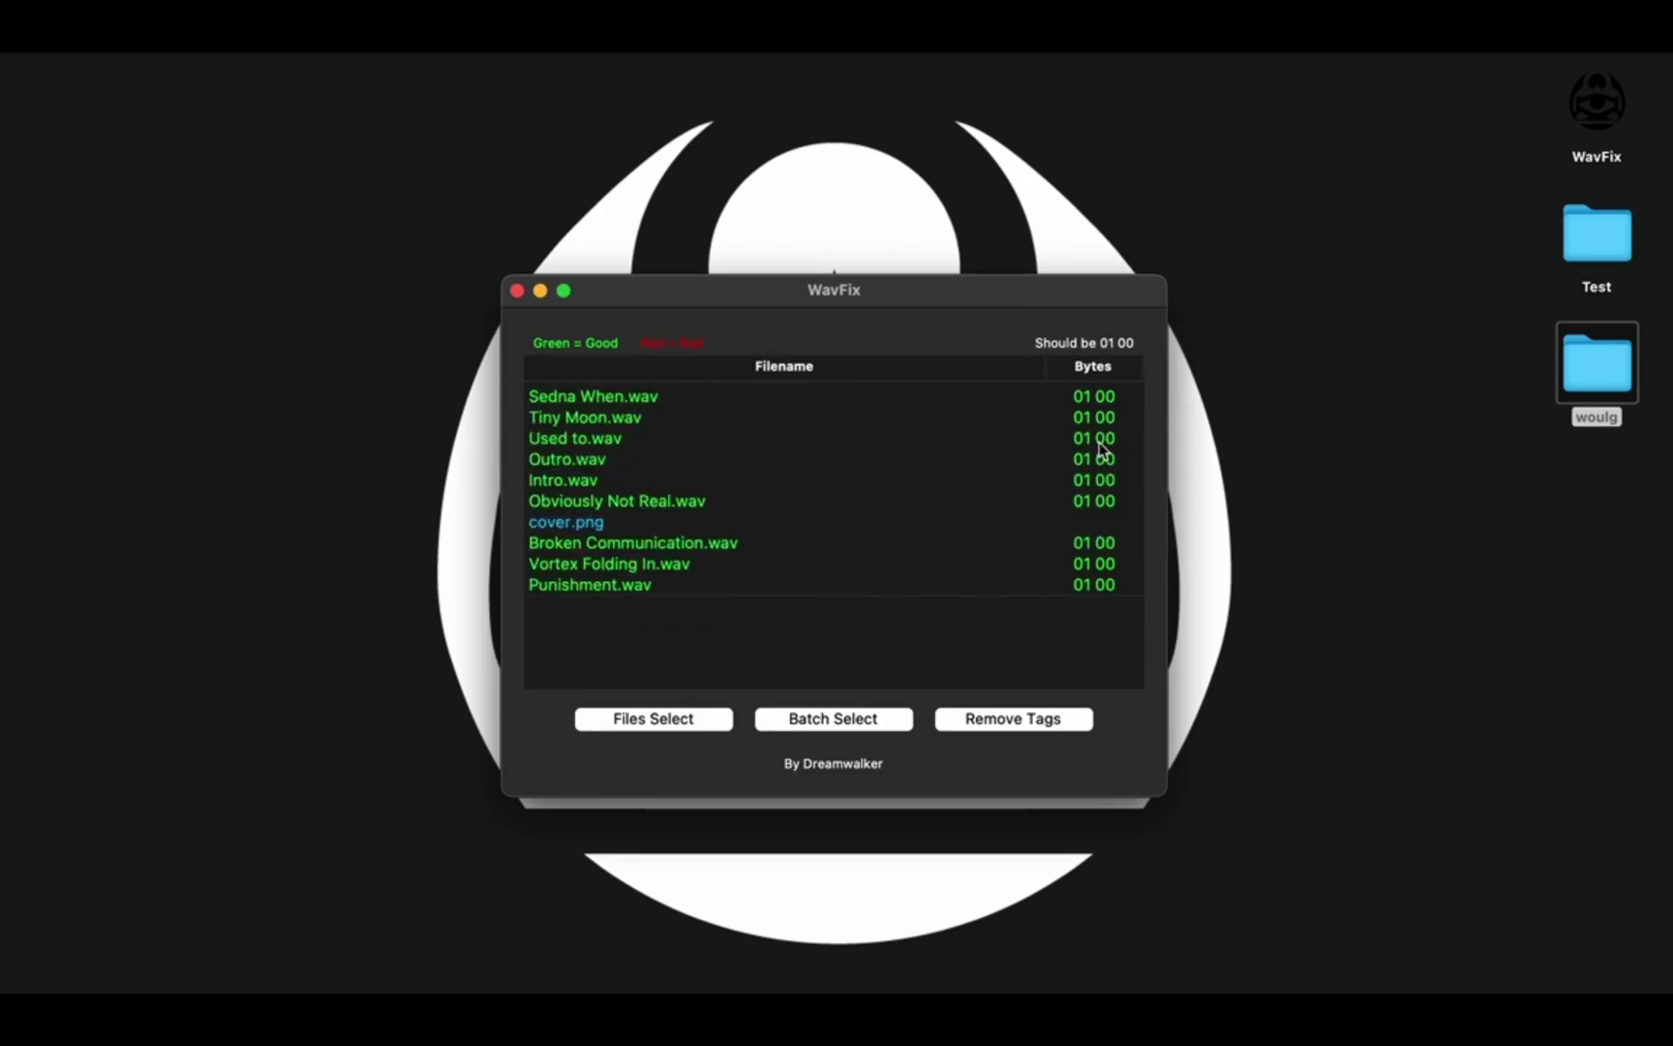
scroll(1101, 450, up, 5)
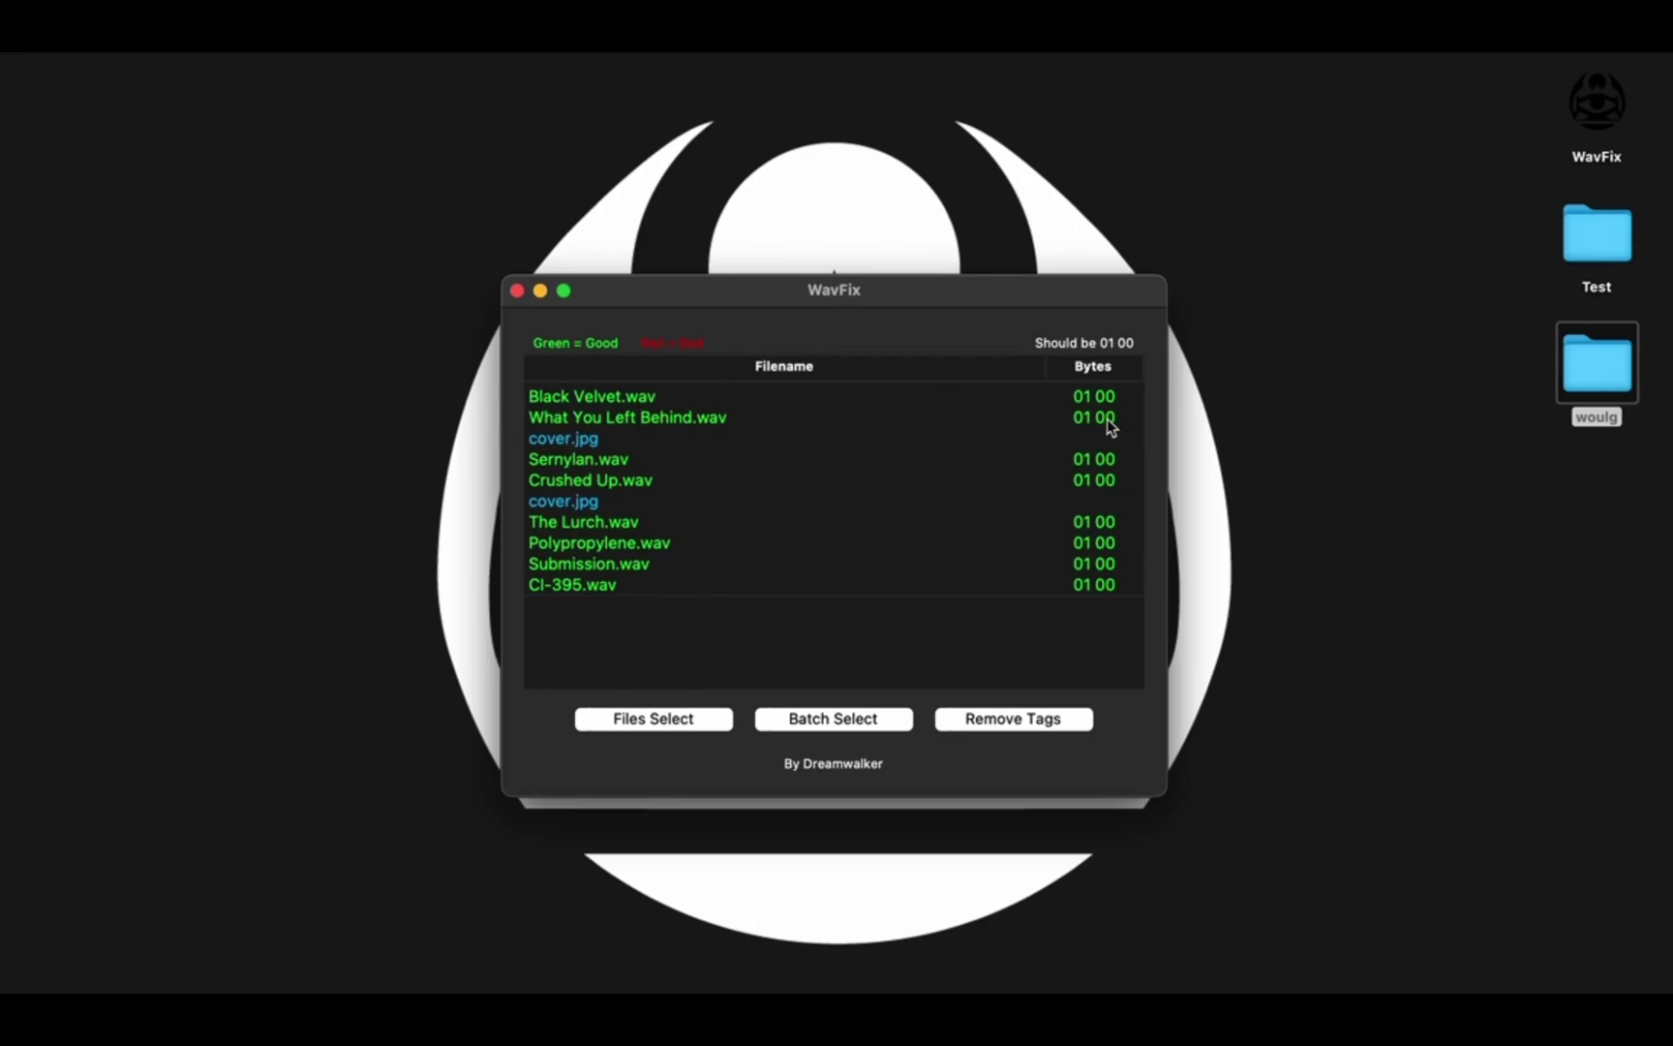
Quick Look Sernylan.wav in woulg, scrubbing to 01:54 and 02:50, then close the folder.
double_click(1593, 378)
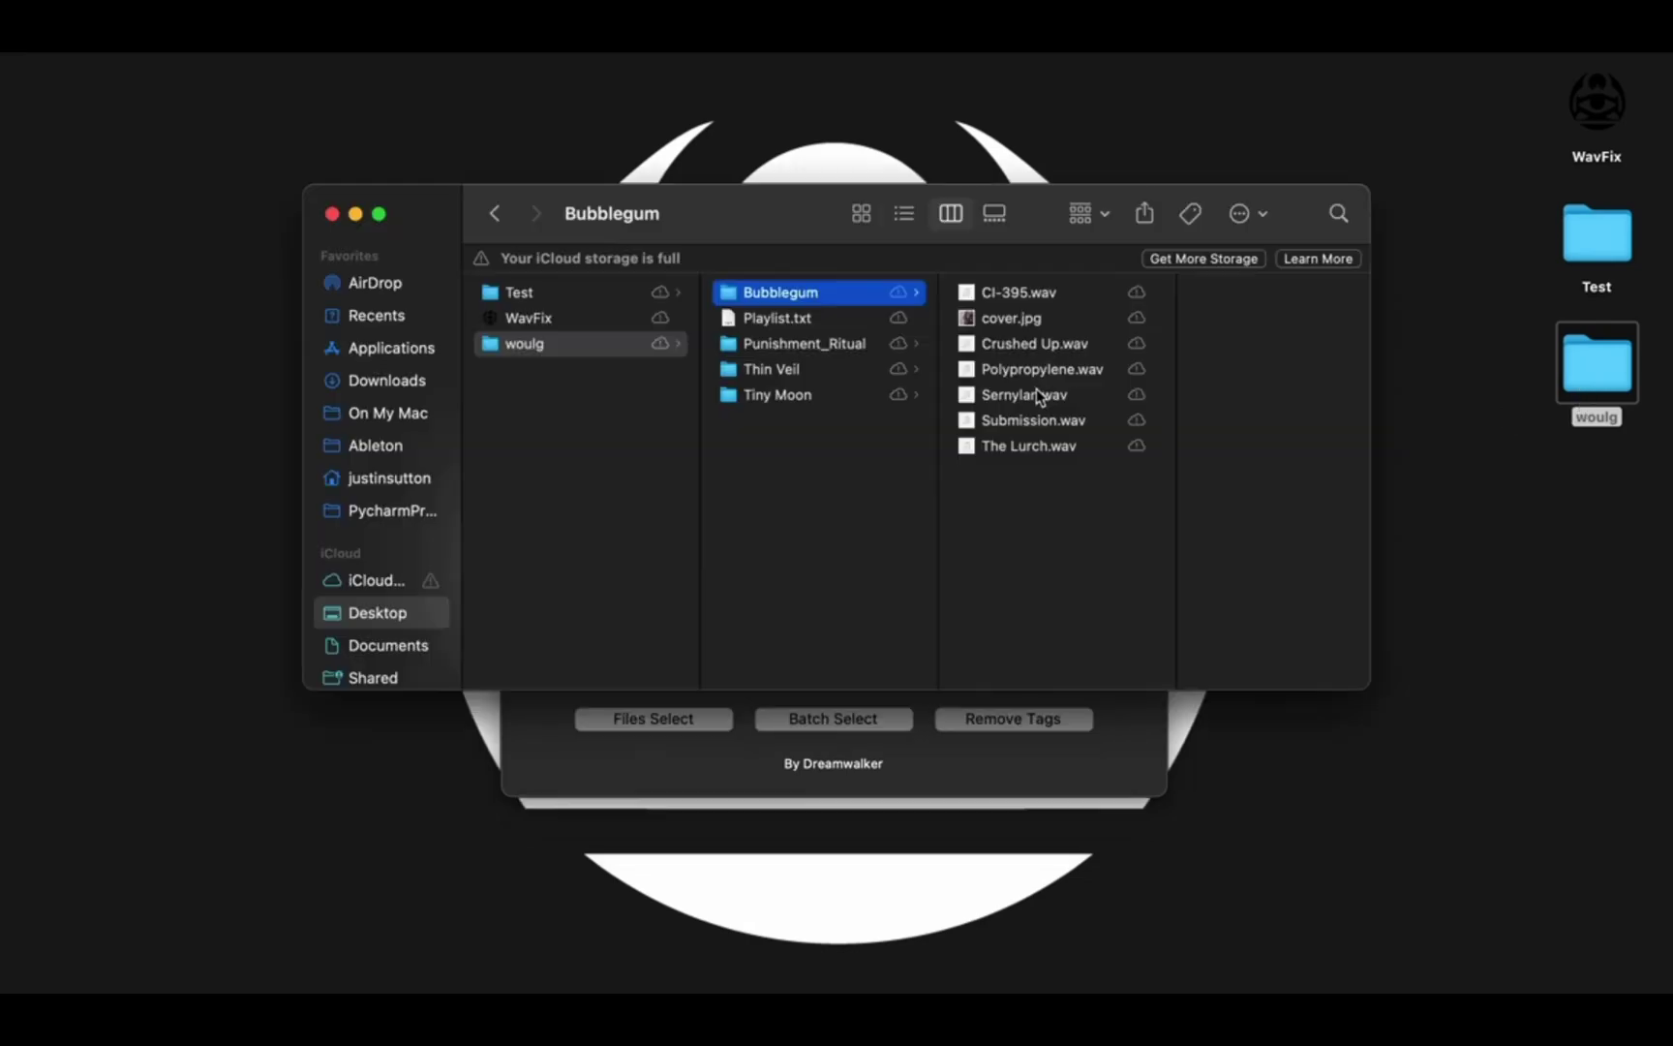
click(1037, 388)
key(space)
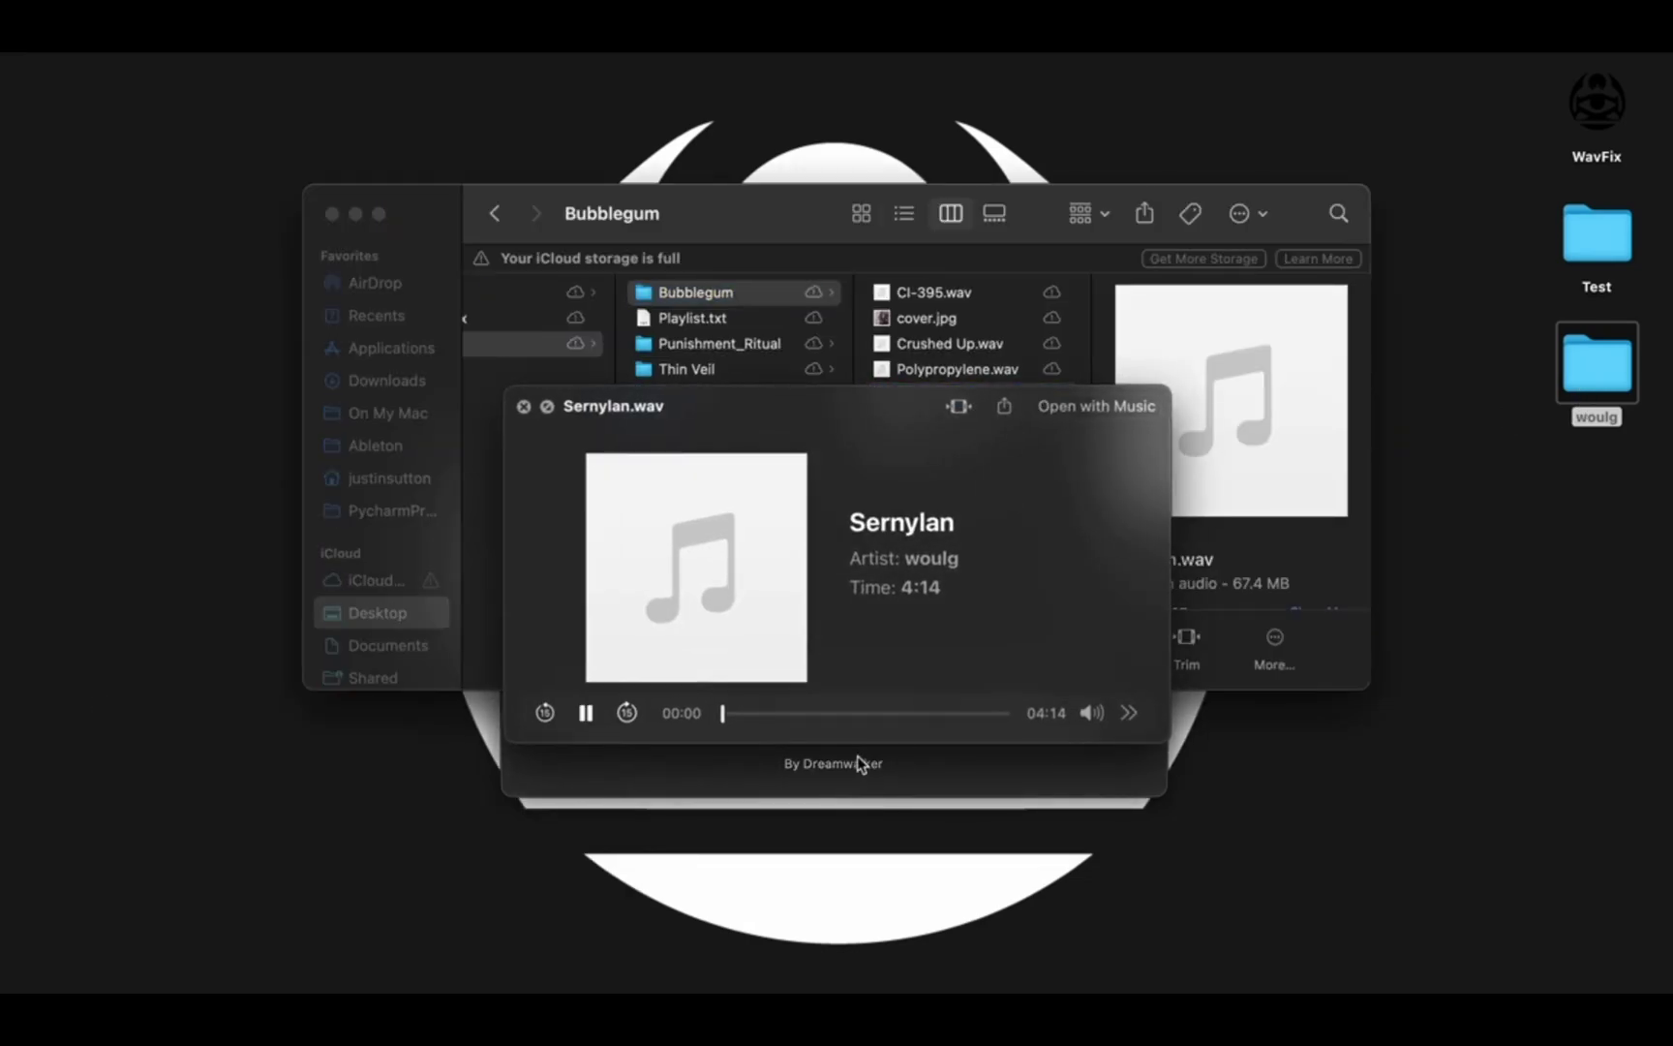
click(850, 715)
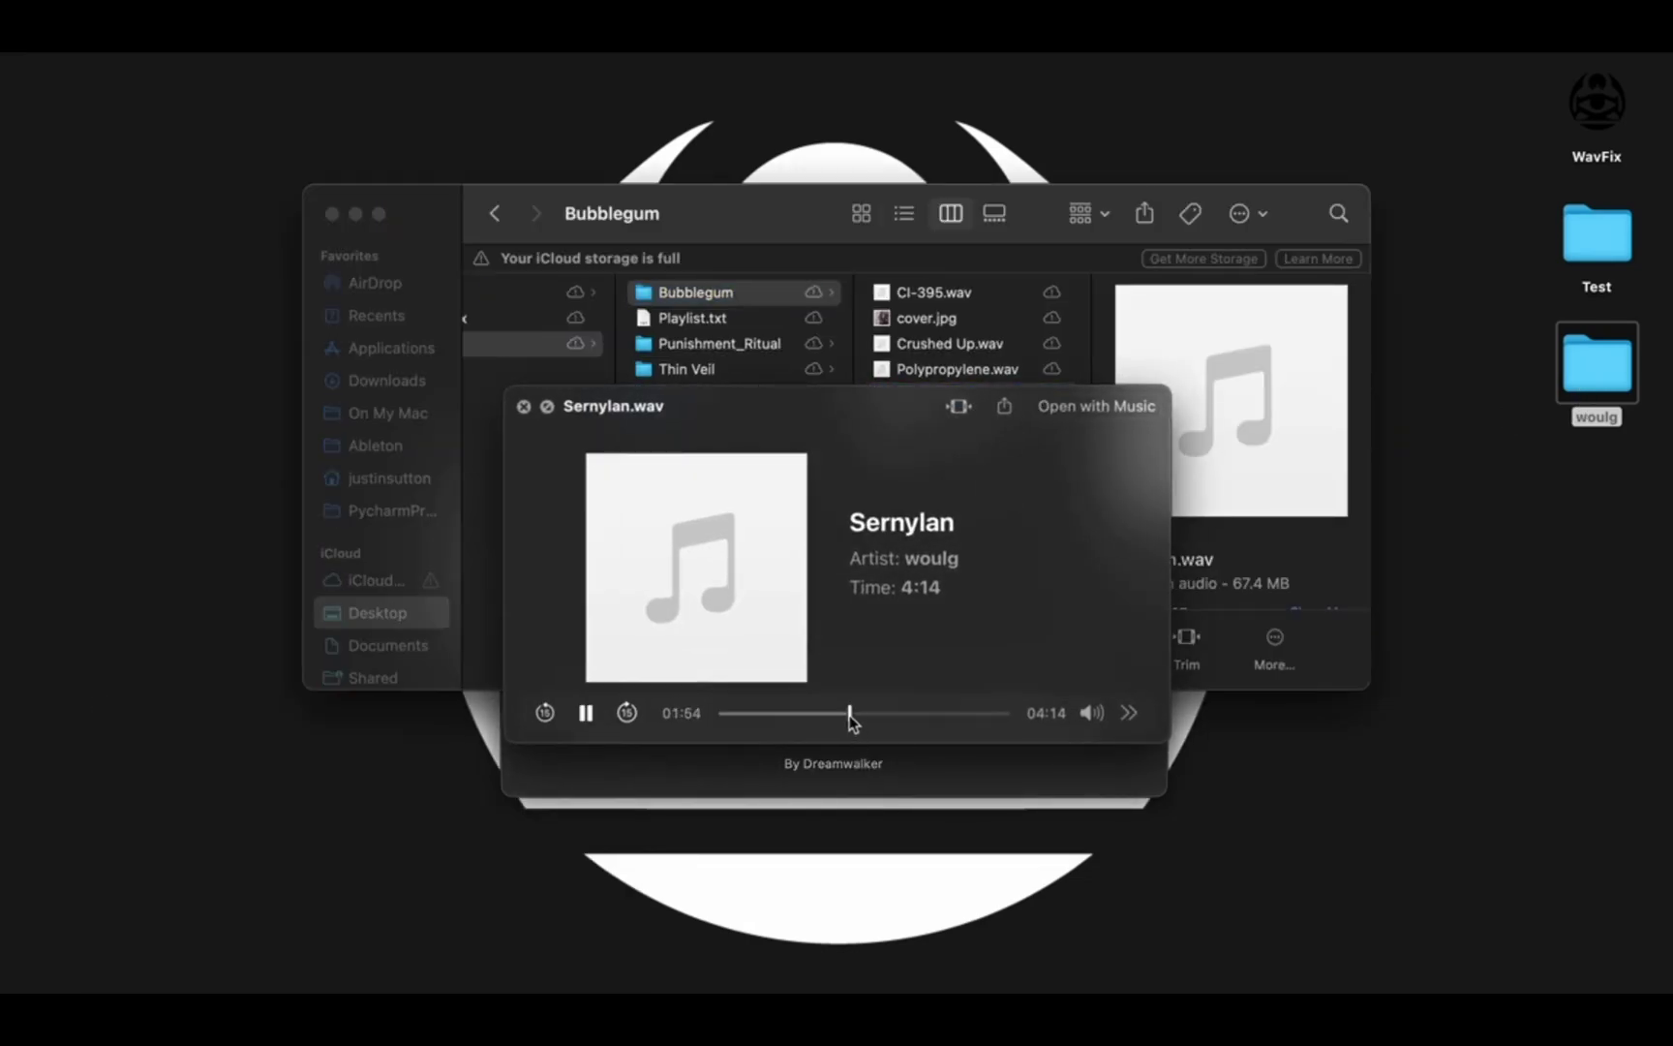
click(912, 714)
key(space)
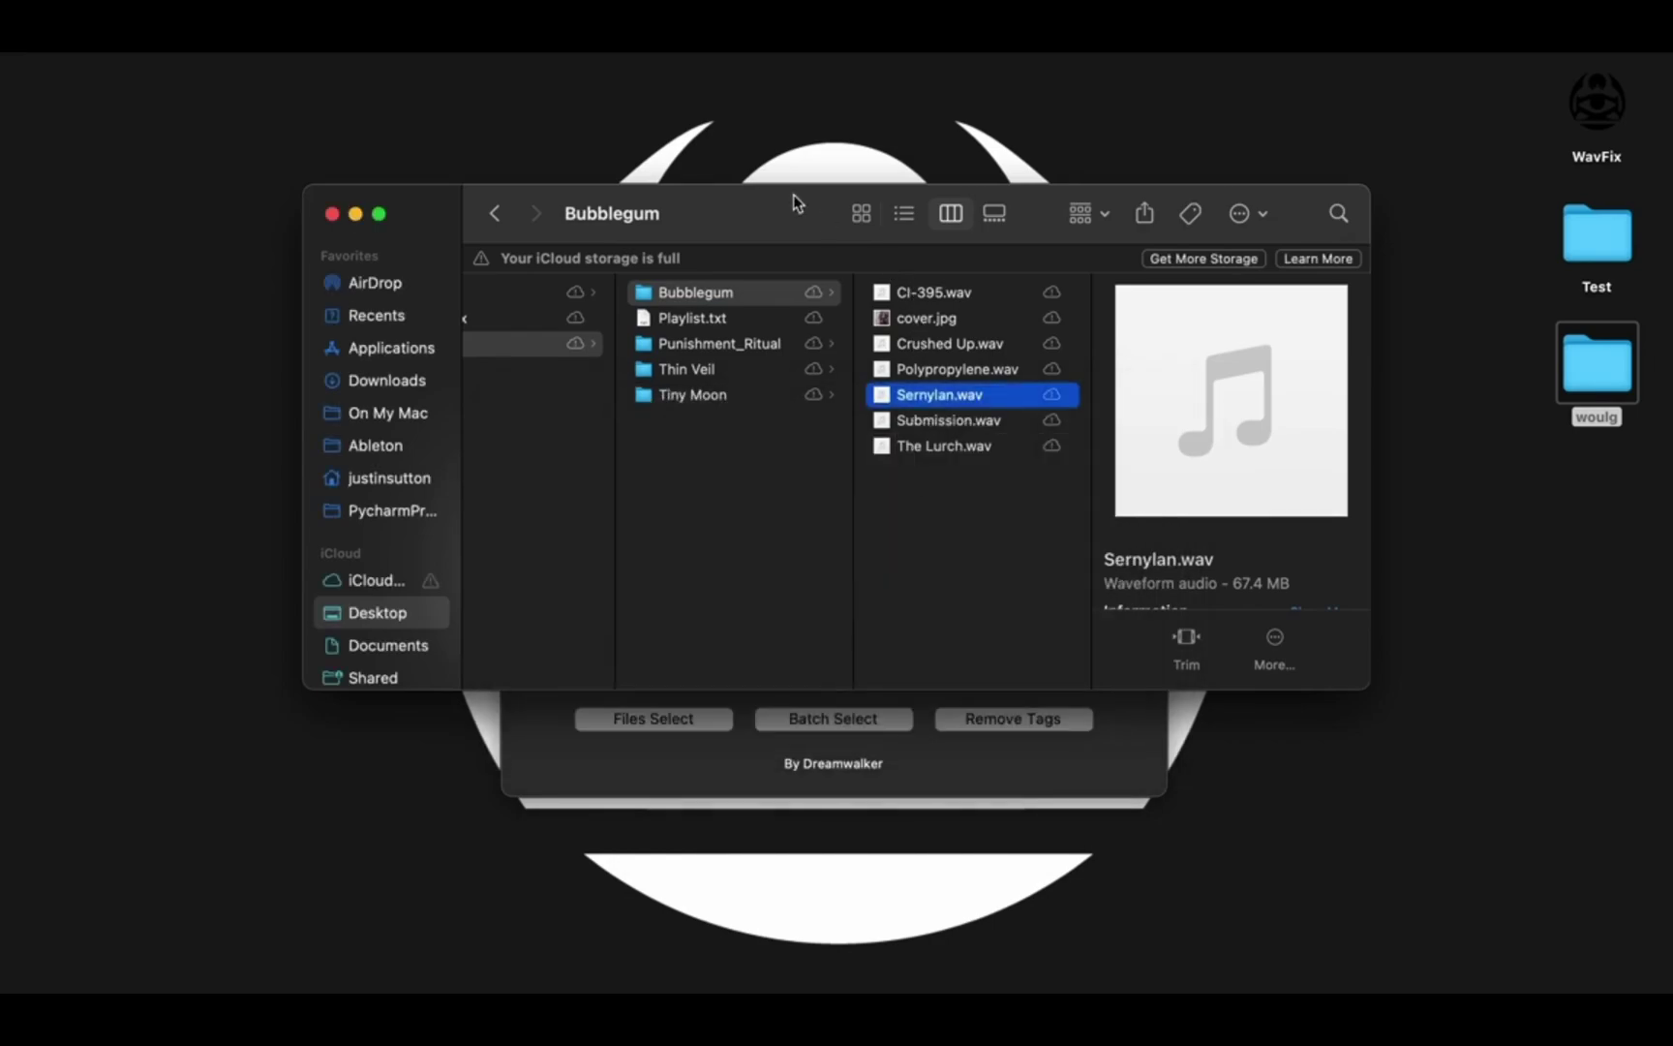
click(331, 214)
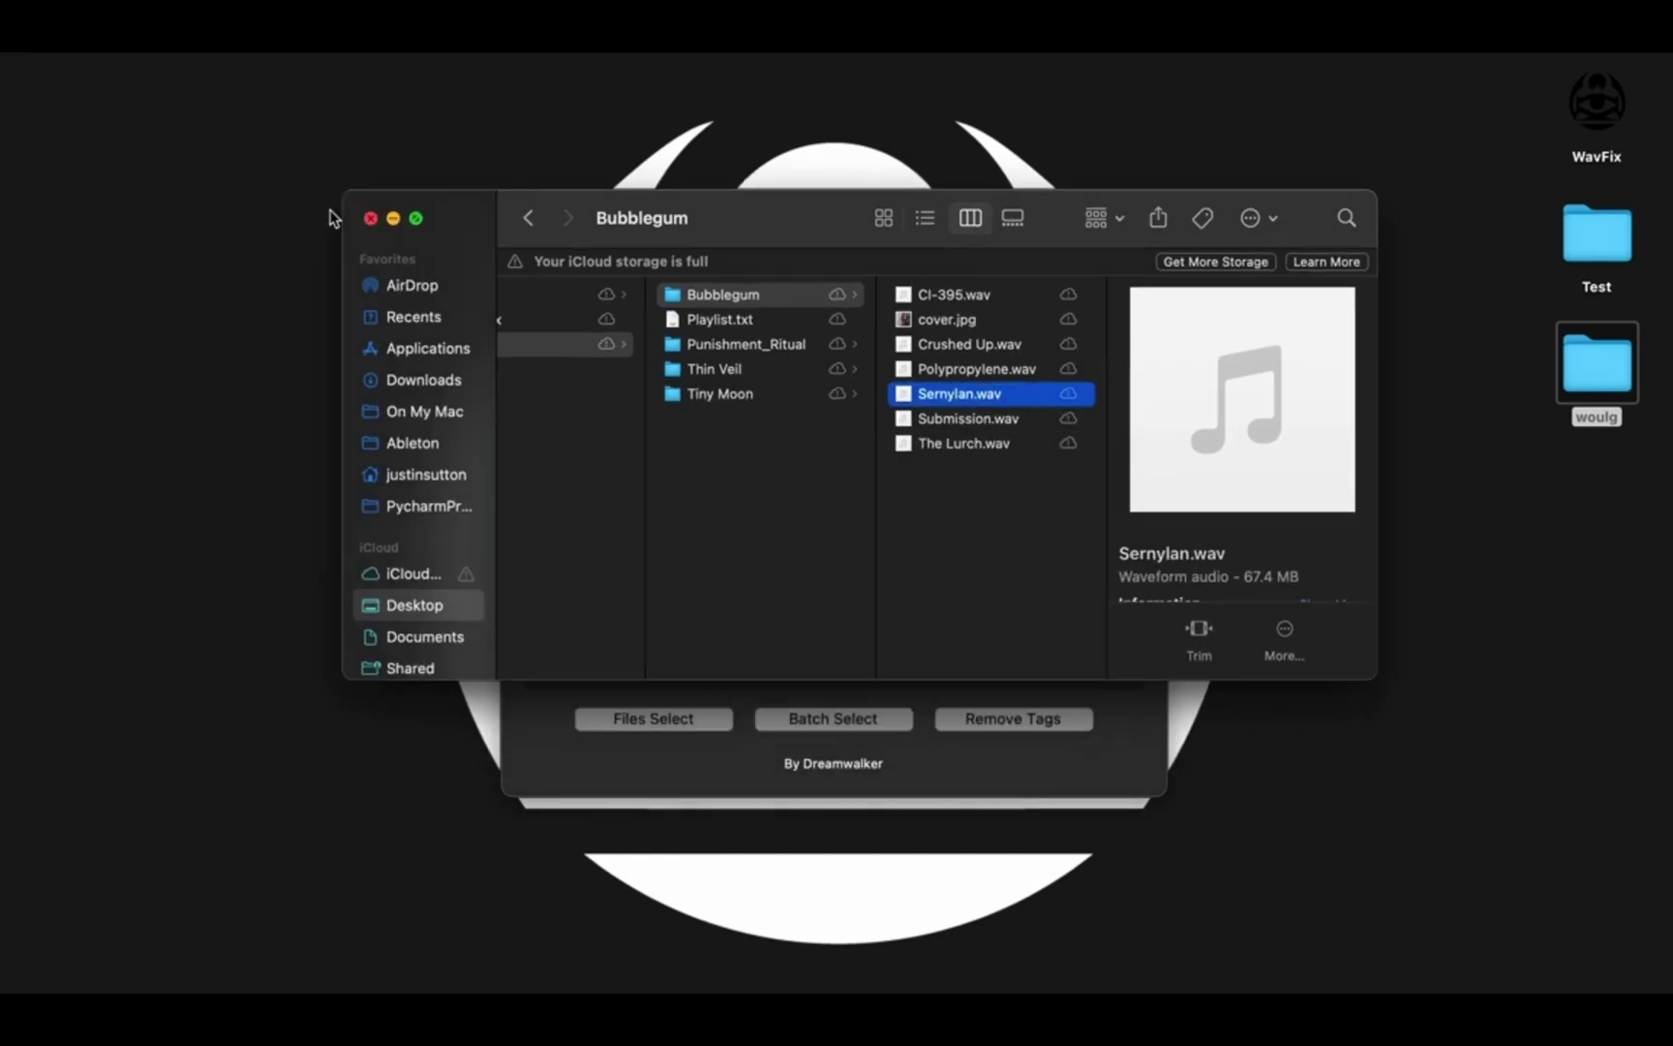
Scroll WavFix's list from Black Velvet.wav to CI-395.wav, confirming every WAV reads green 01 00.
click(862, 301)
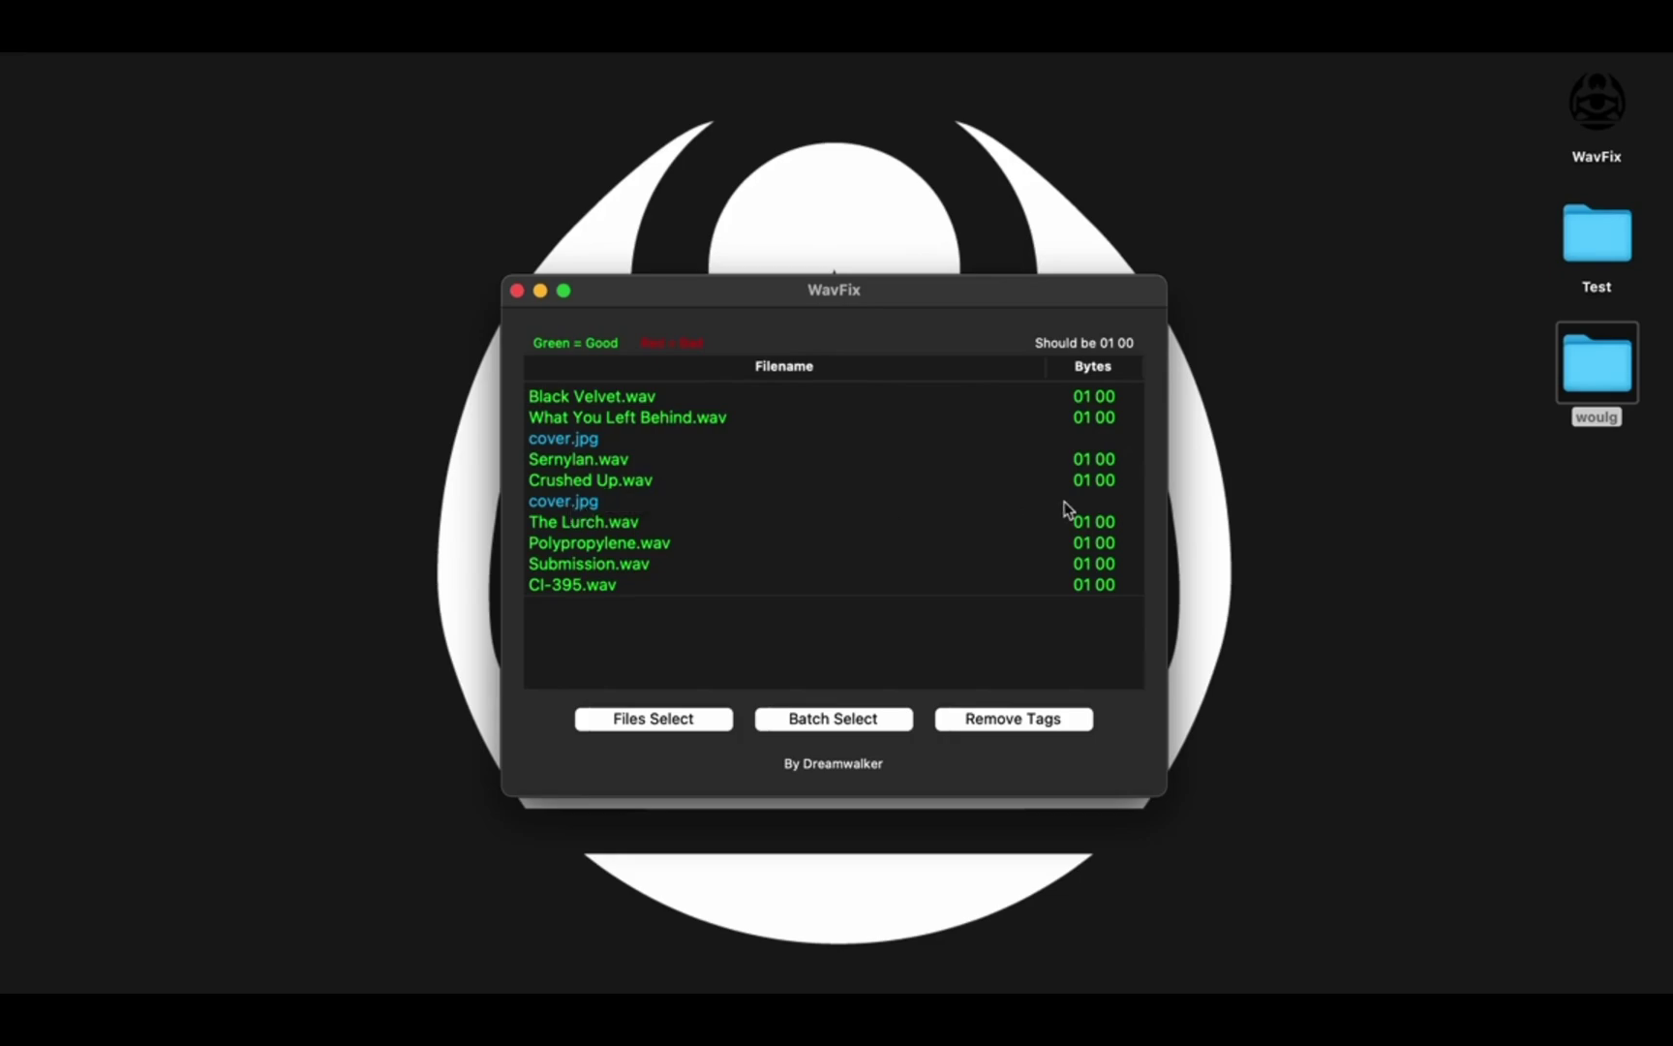
click(1210, 479)
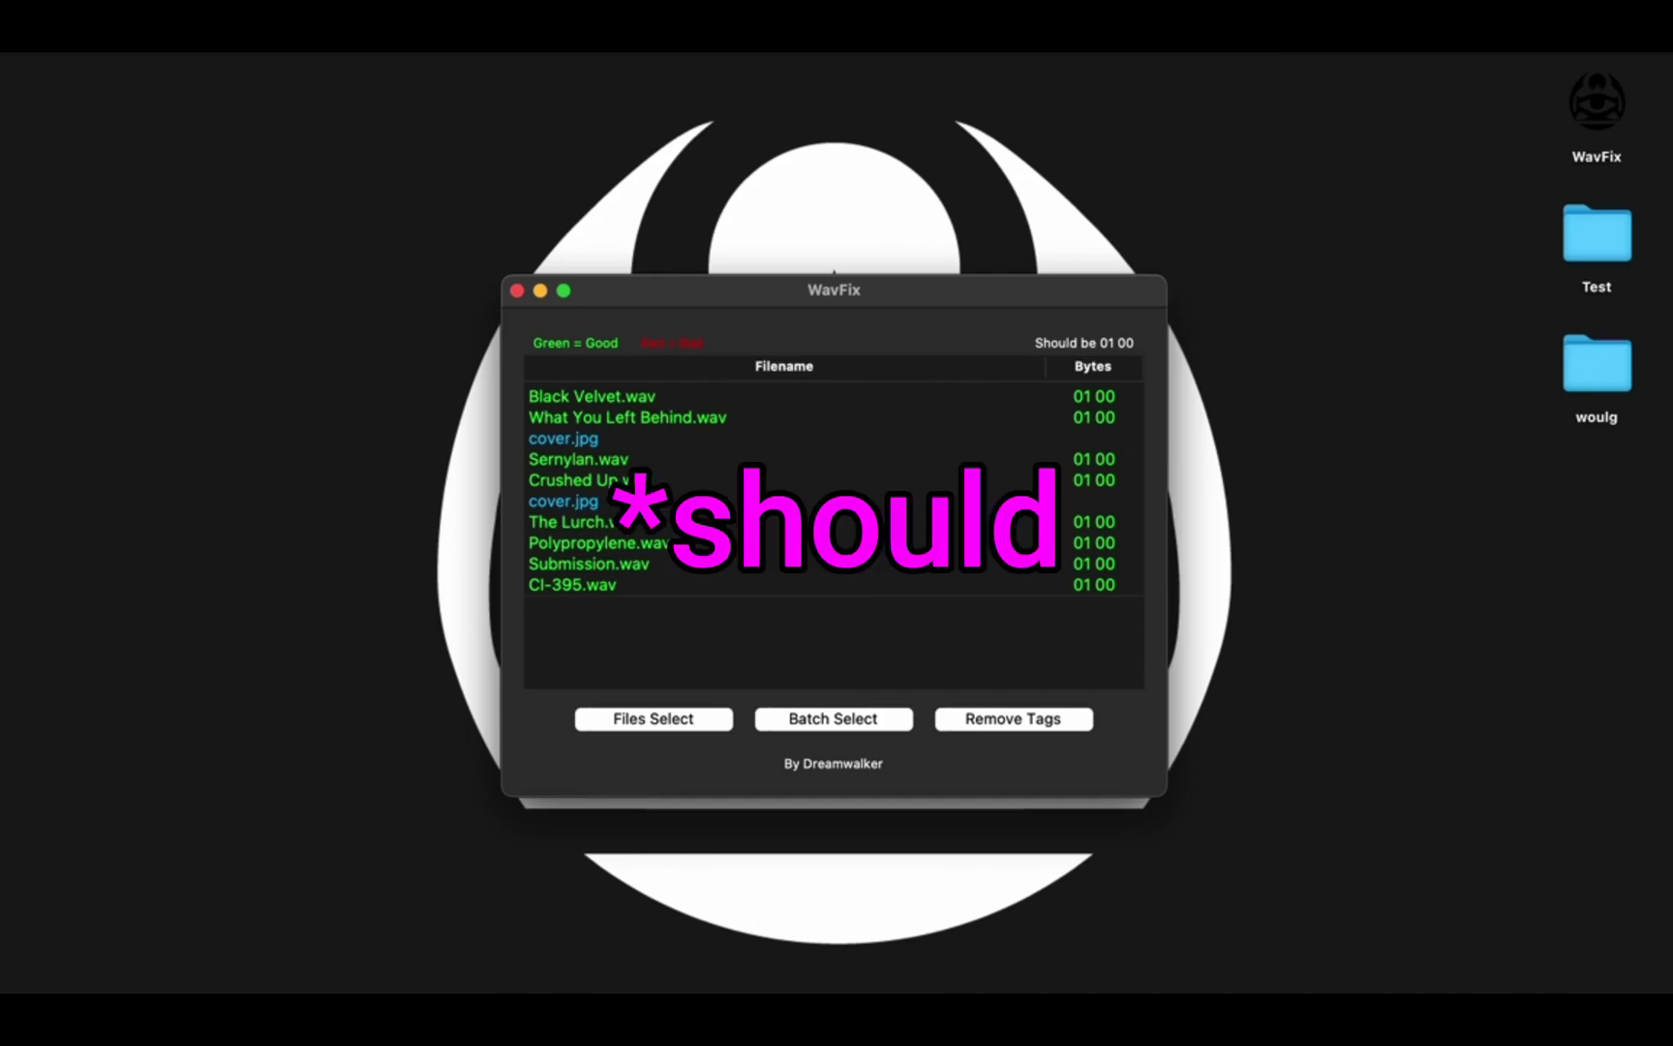
scroll(818, 523, up, 5)
scroll(818, 522, down, 5)
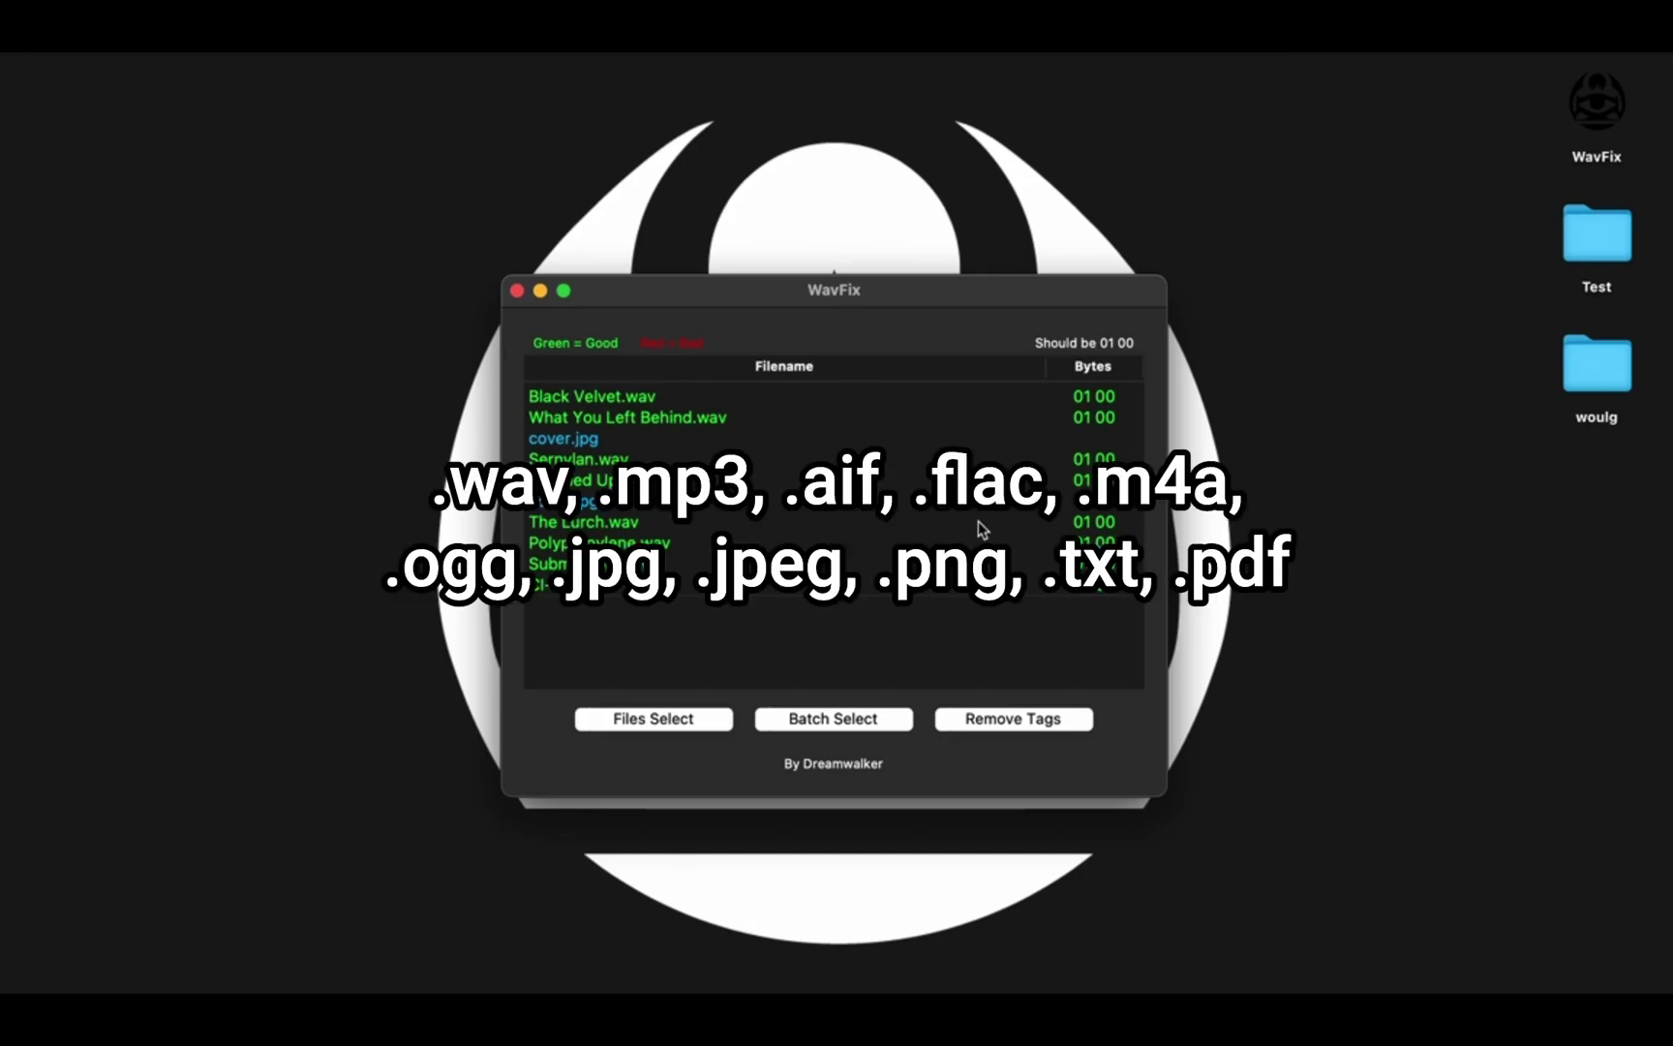
scroll(978, 527, down, 10)
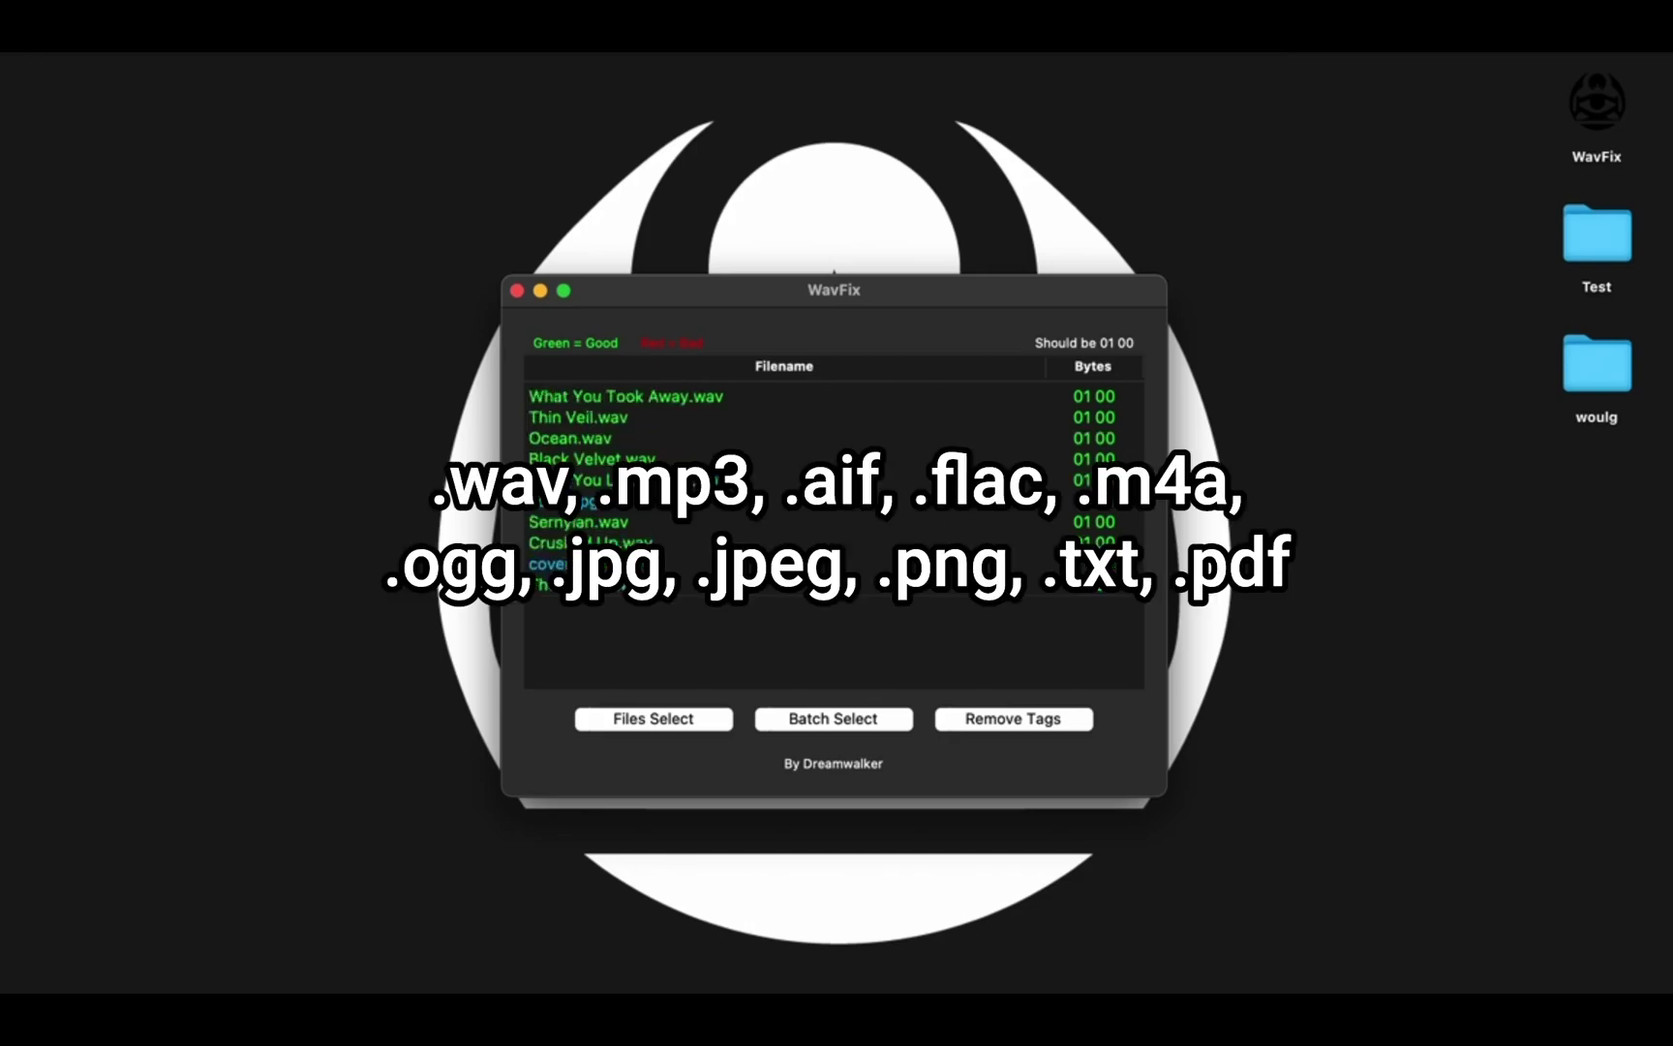
scroll(845, 465, down, 5)
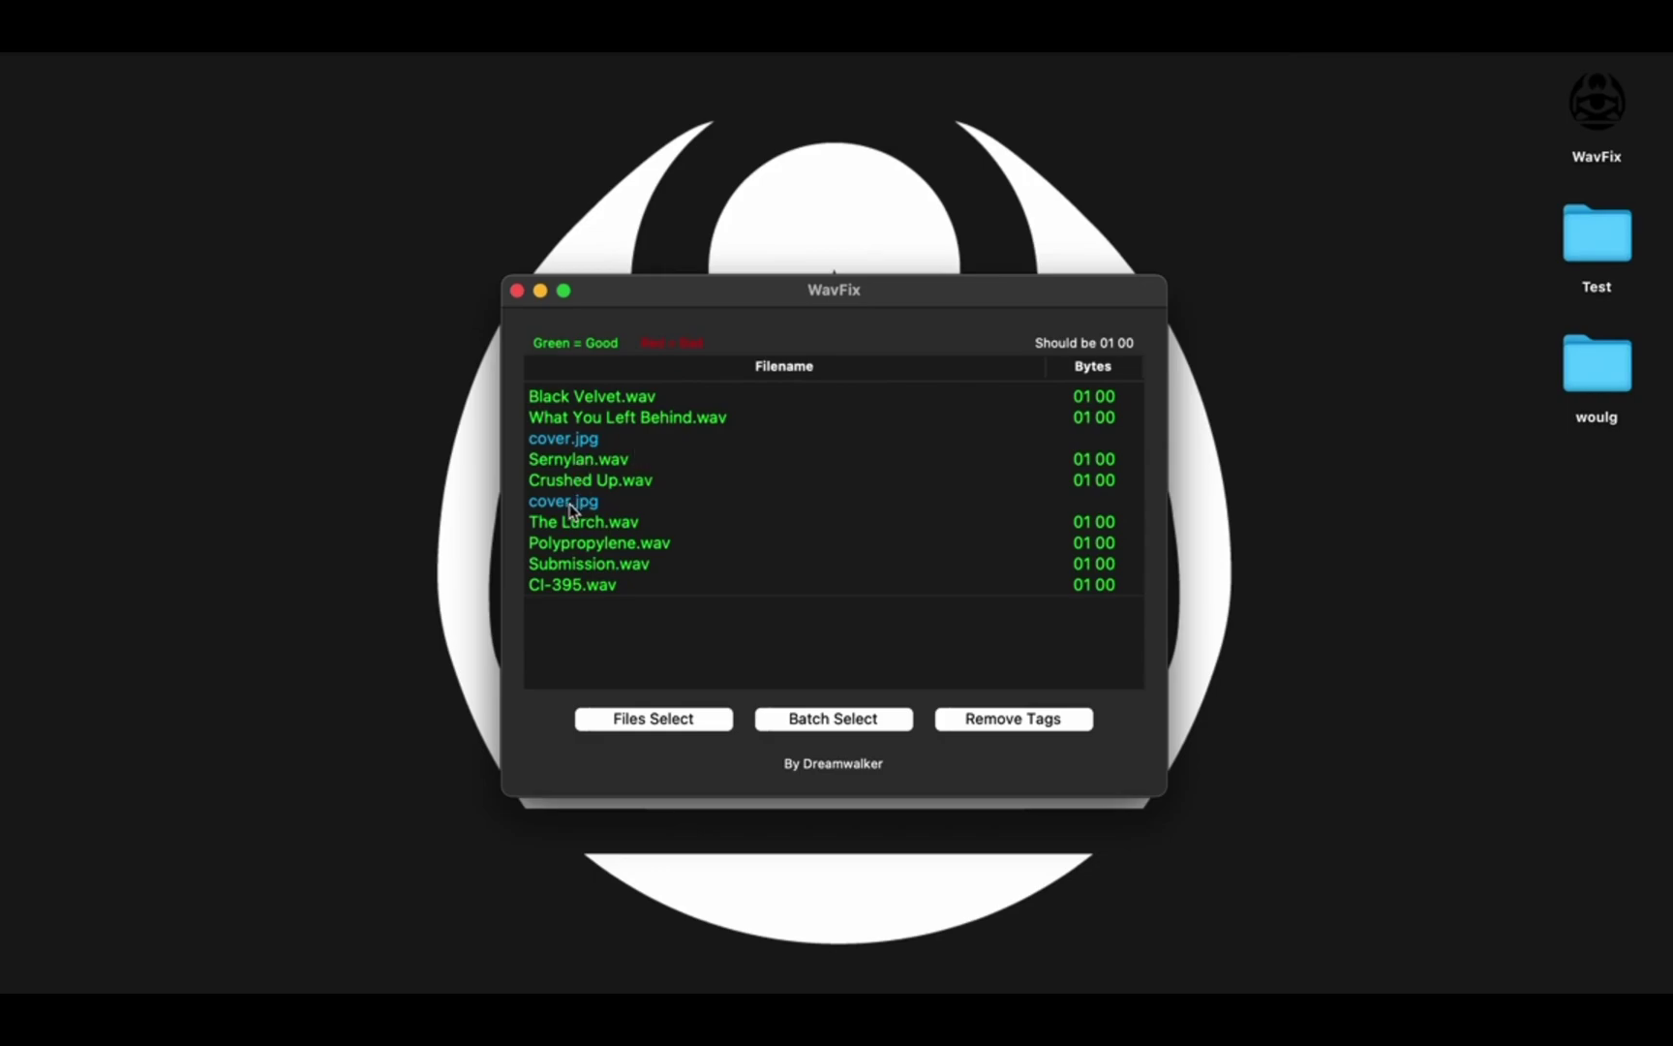
mouse_move(571, 510)
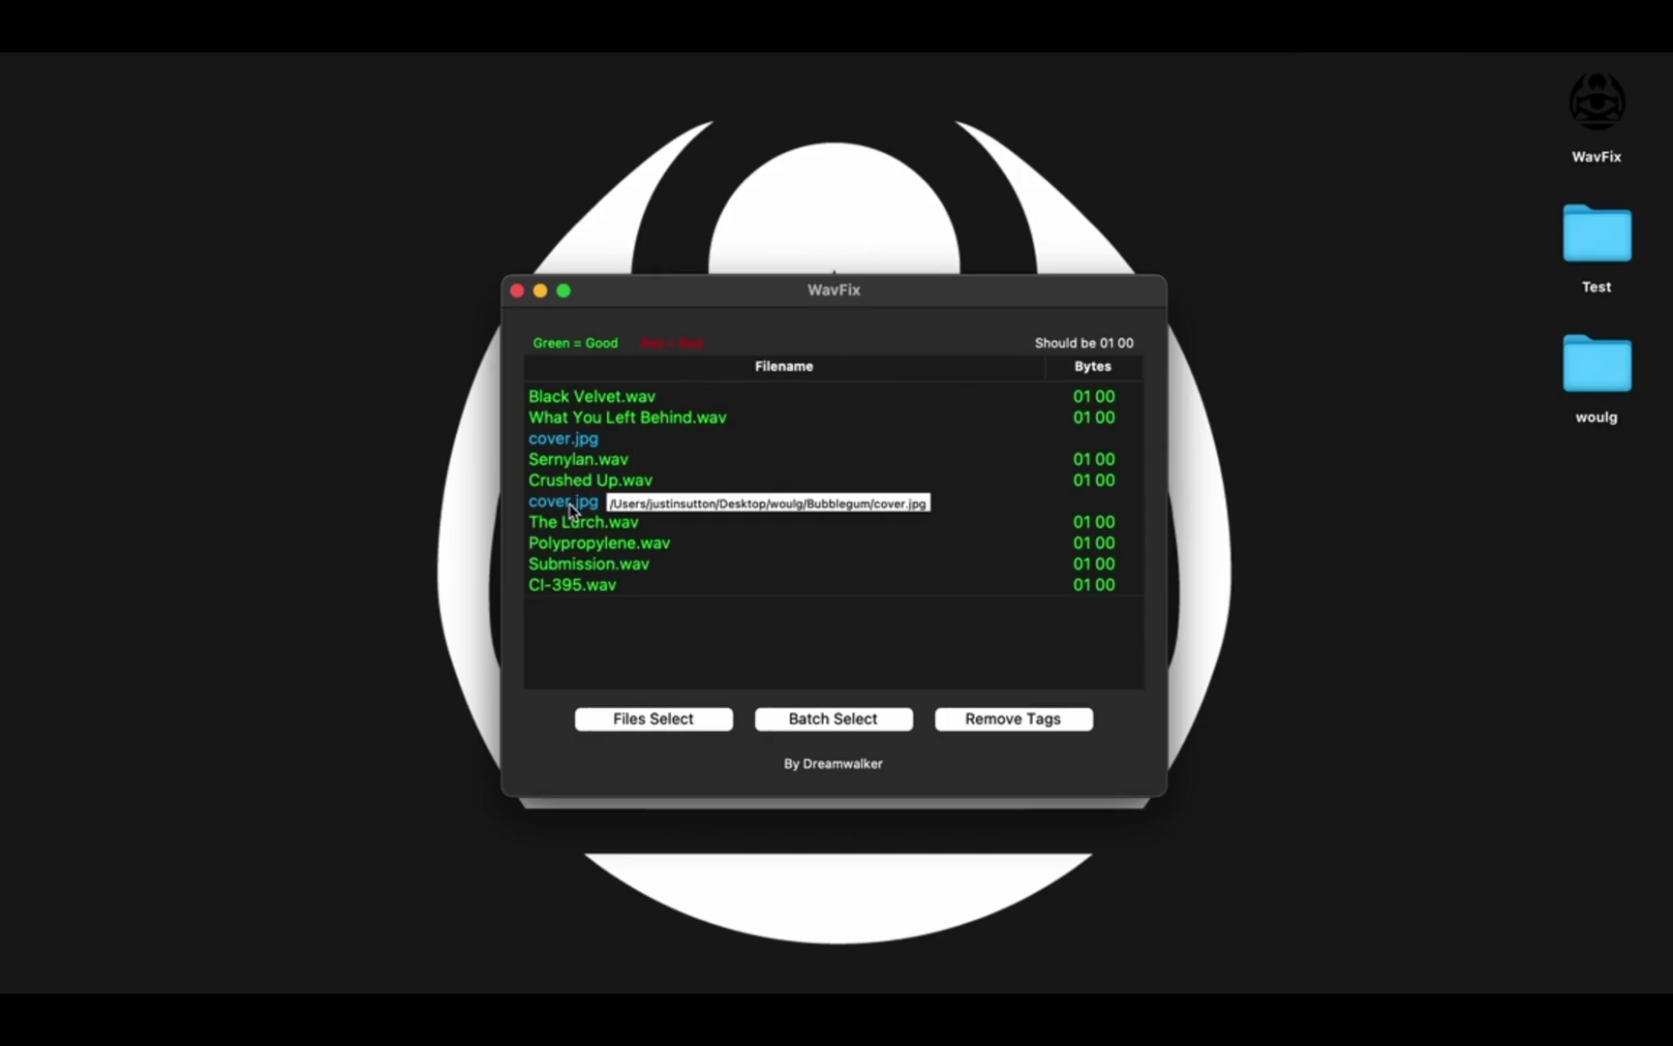
scroll(572, 510, up, 5)
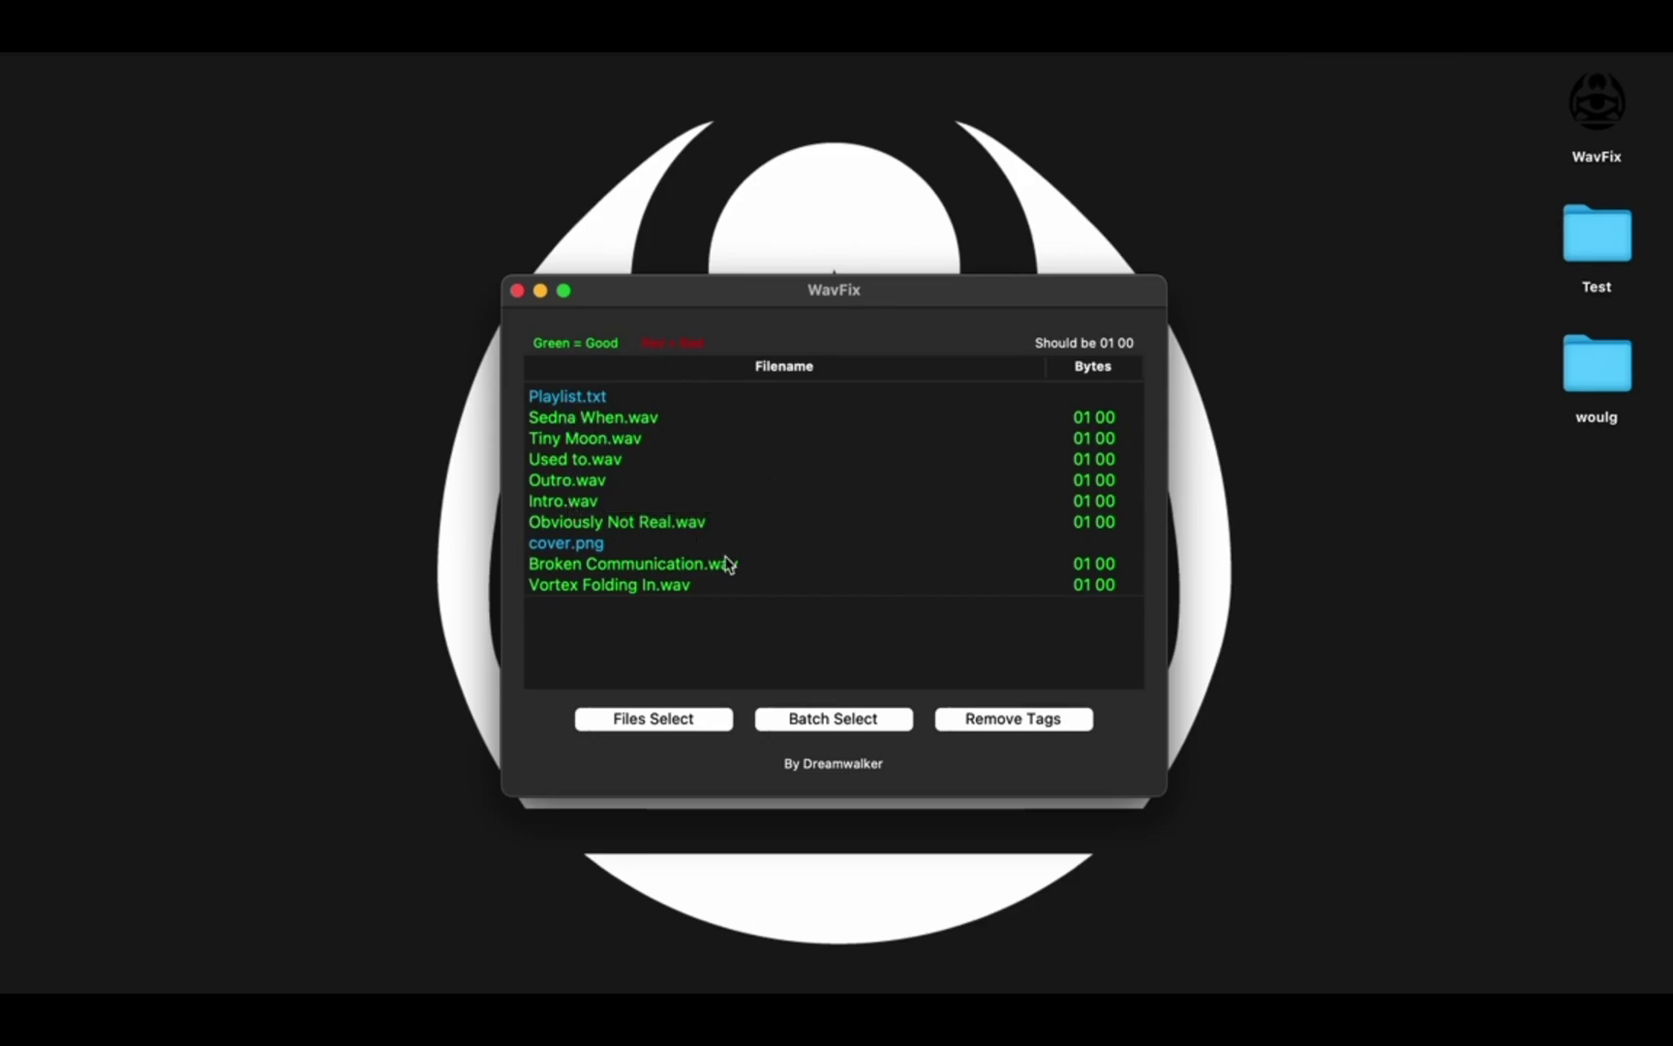